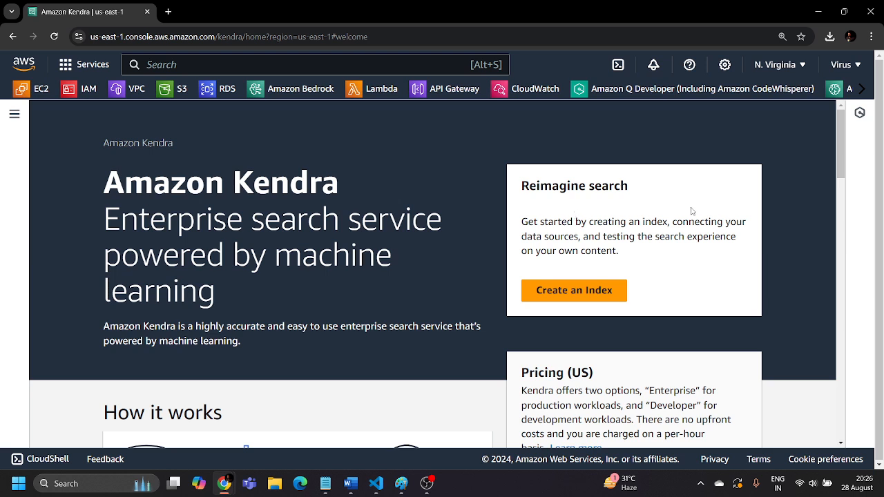
Locate the sample_search_data file in the Downloads folder using File Explorer, and return to the Kendra console
left_click(274, 488)
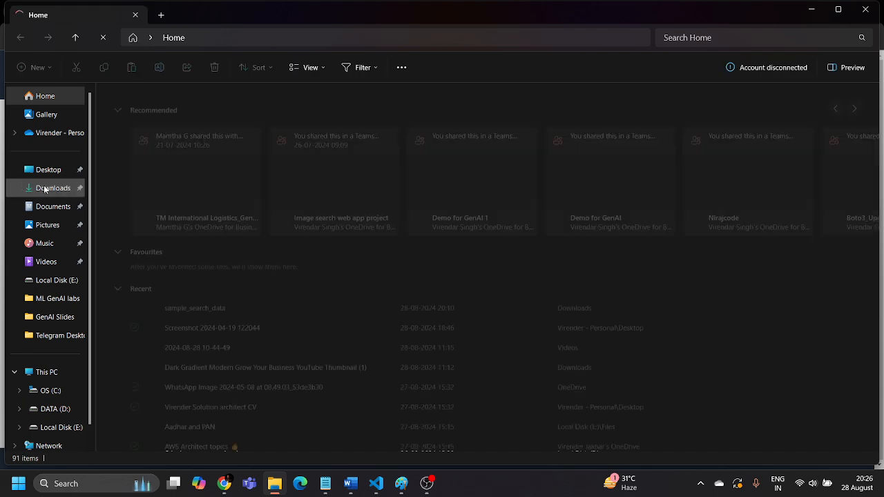
left_click(53, 188)
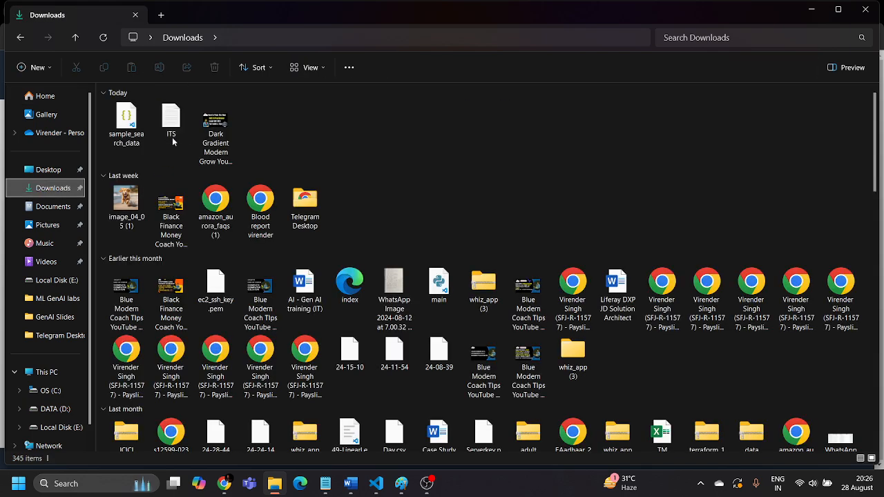
left_click(130, 138)
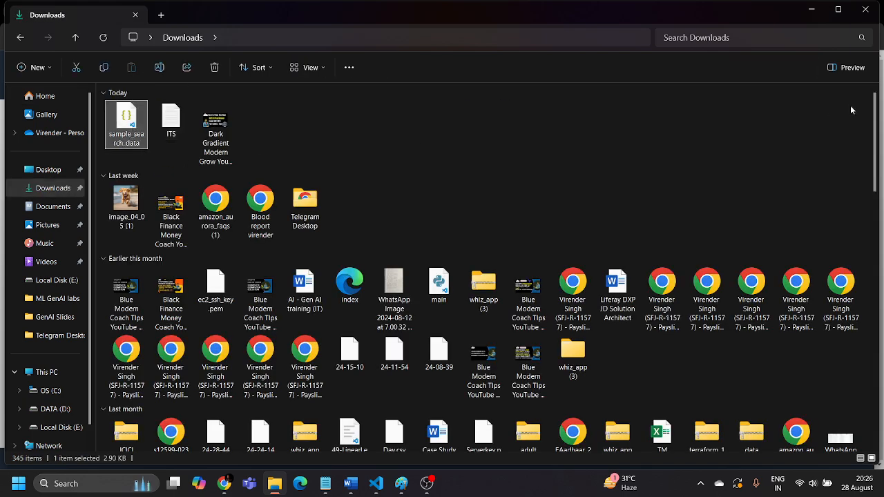
left_click(810, 11)
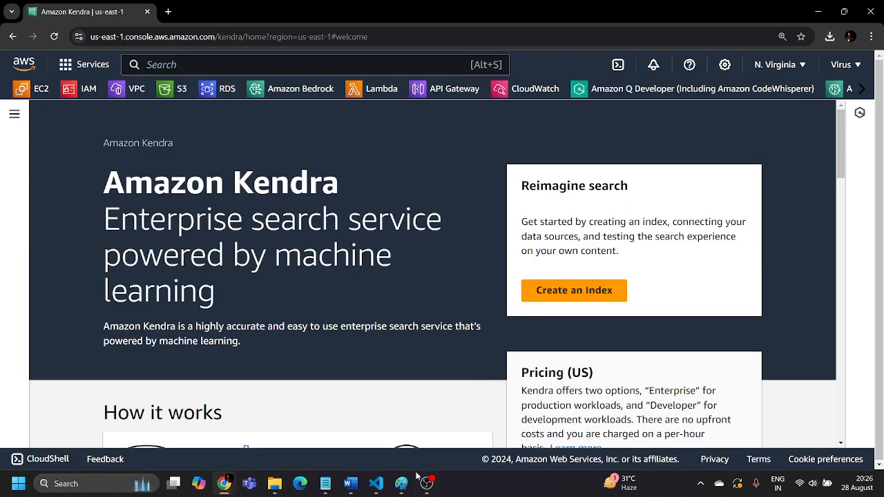
Switch to VS Code and examine the movie records in sample_search_data.json, including titles, release dates, cast and genre
left_click(376, 483)
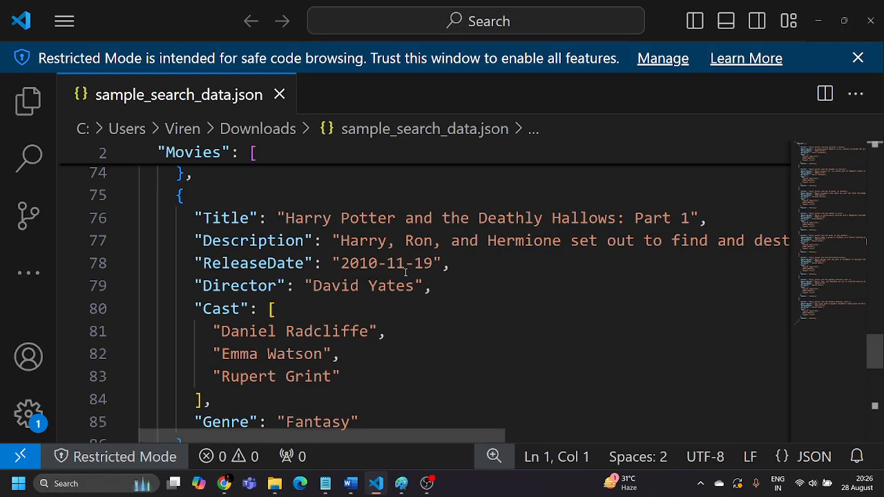
scroll(407, 273, "up", 12)
scroll(407, 271, "up", 13)
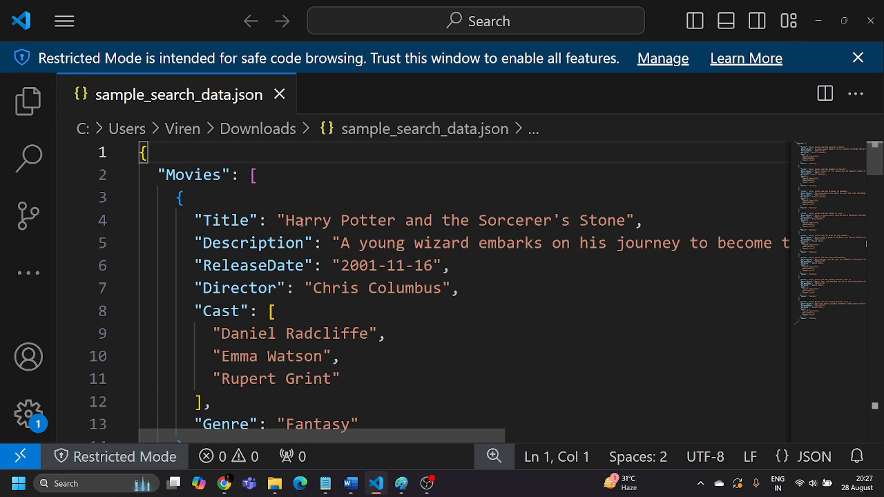
left_click_drag(285, 220, 571, 220)
left_click(505, 269)
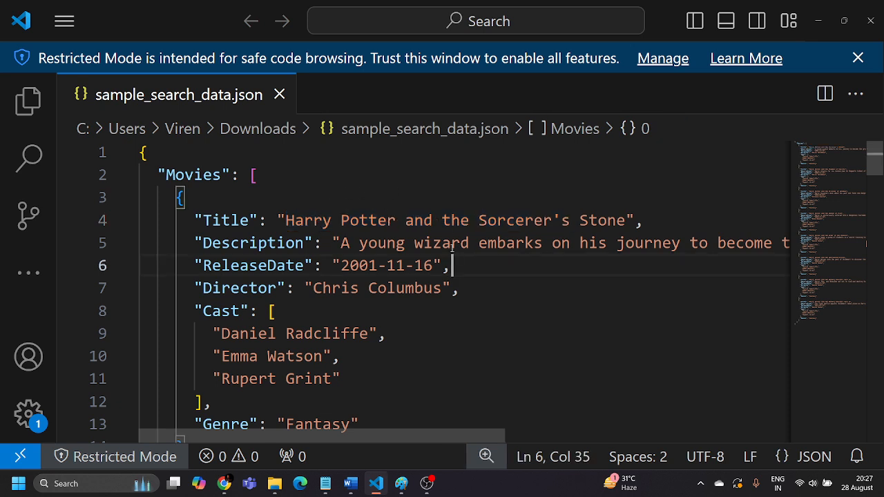
scroll(298, 214, "down", 1)
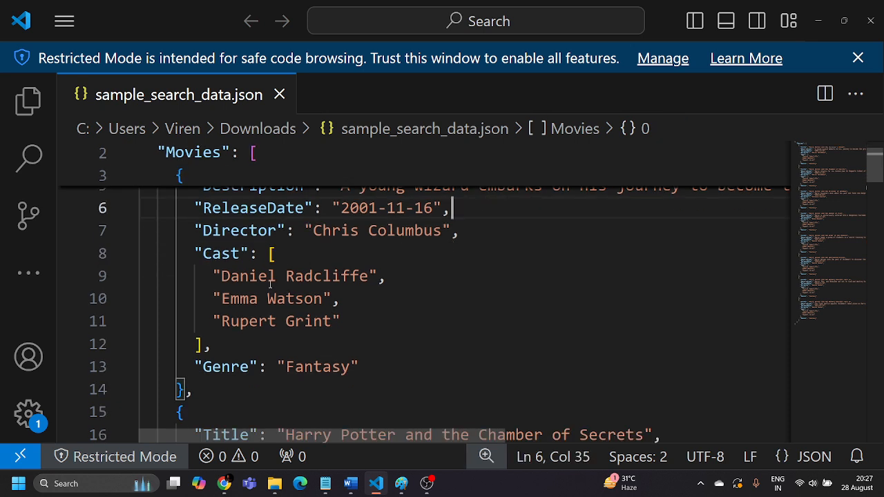
scroll(291, 297, "down", 3)
scroll(341, 306, "down", 15)
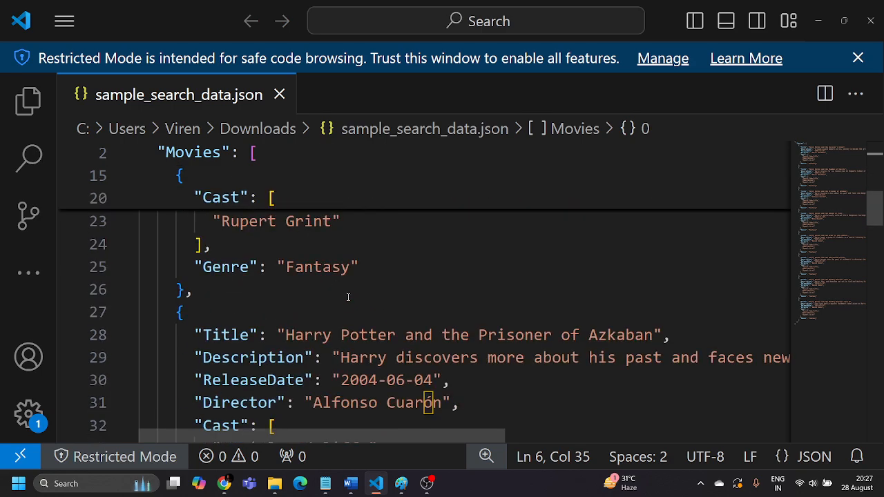
scroll(356, 303, "down", 18)
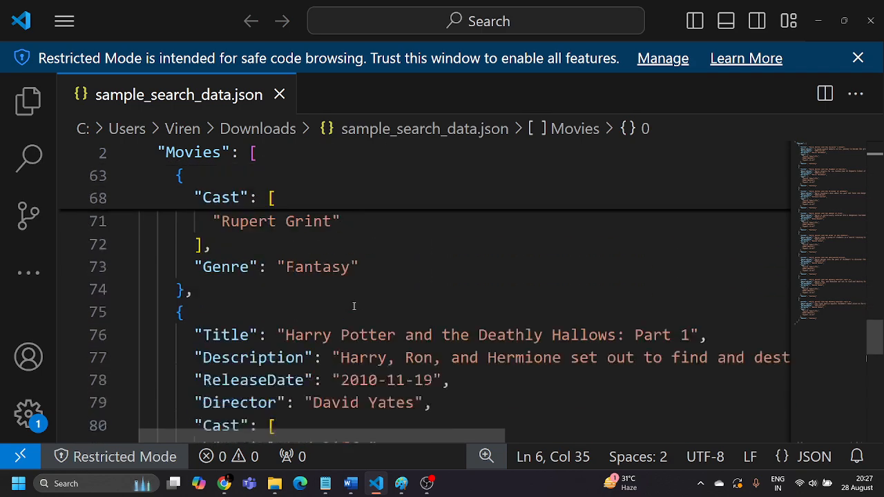
scroll(367, 318, "up", 8)
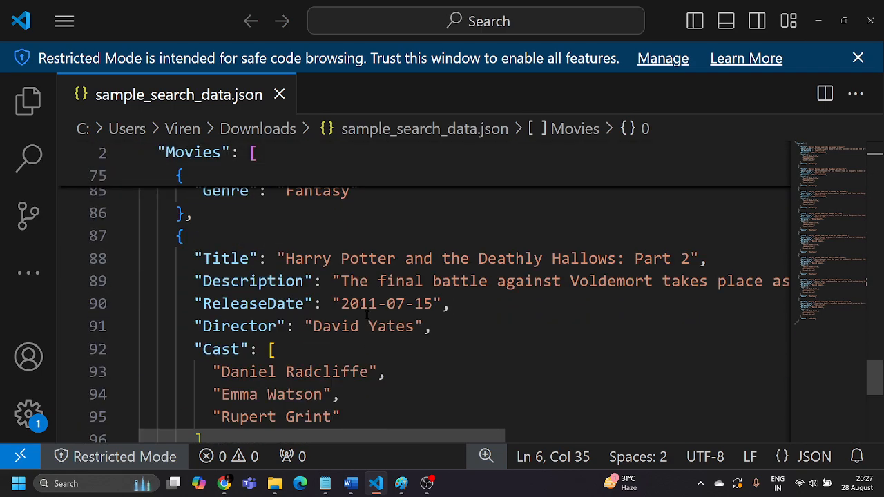
left_click(819, 22)
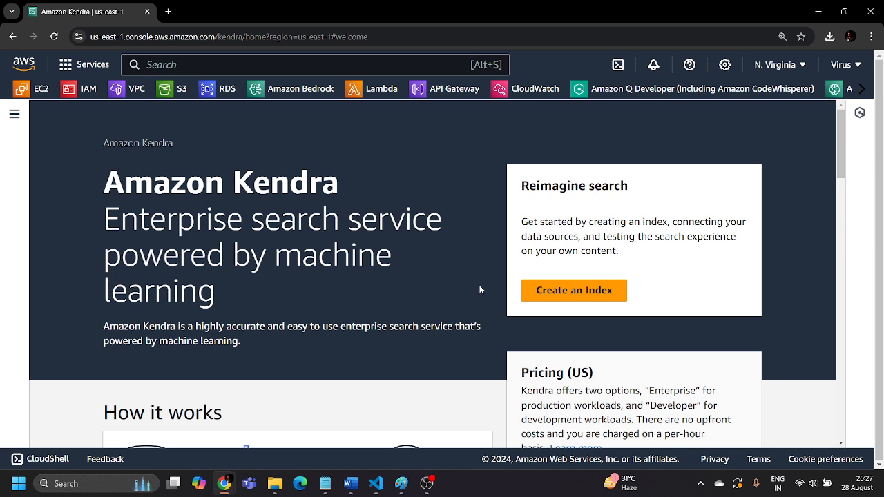
Start creating an Amazon Kendra index and enter my_first_index as the index name
left_click(589, 290)
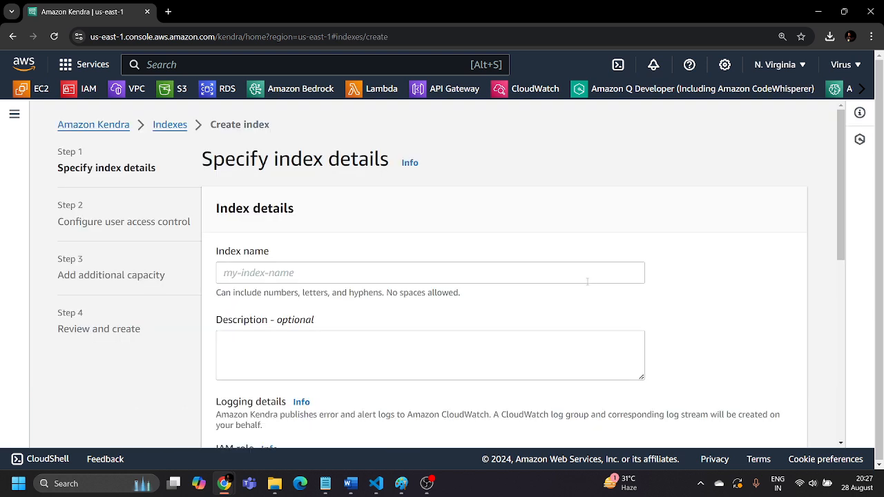
left_click(295, 273)
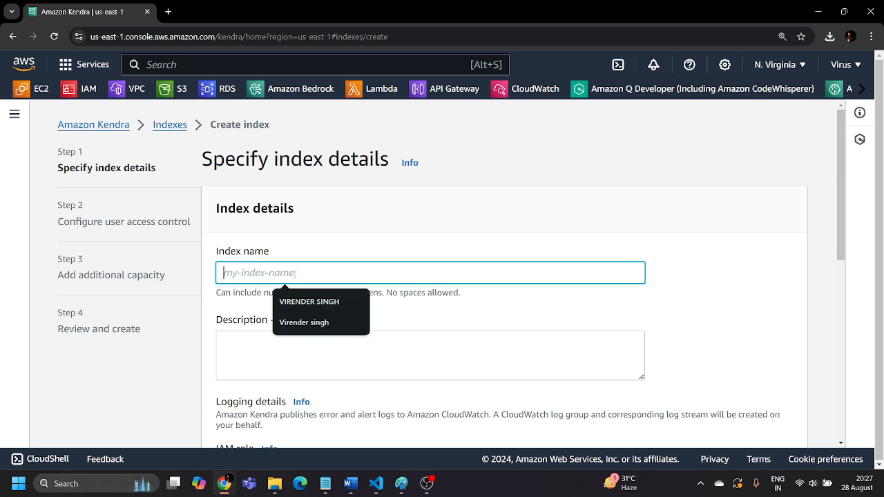
type("my")
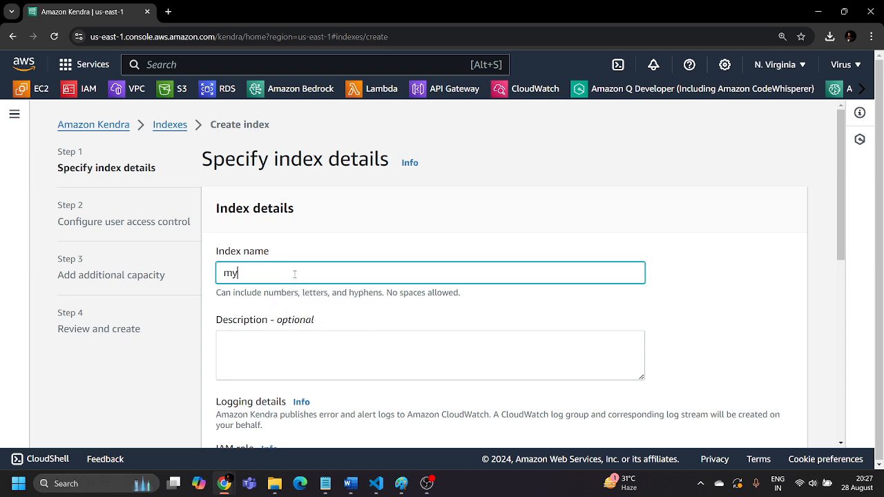
type("_first_index")
scroll(284, 293, "down", 2)
left_click(306, 234)
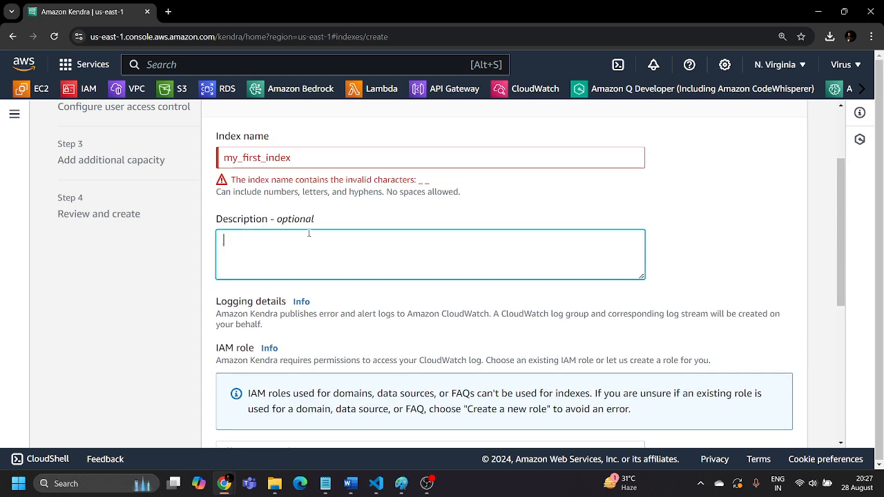
Replace the underscores in the index name with hyphens so it reads my-first-index
left_click(322, 154)
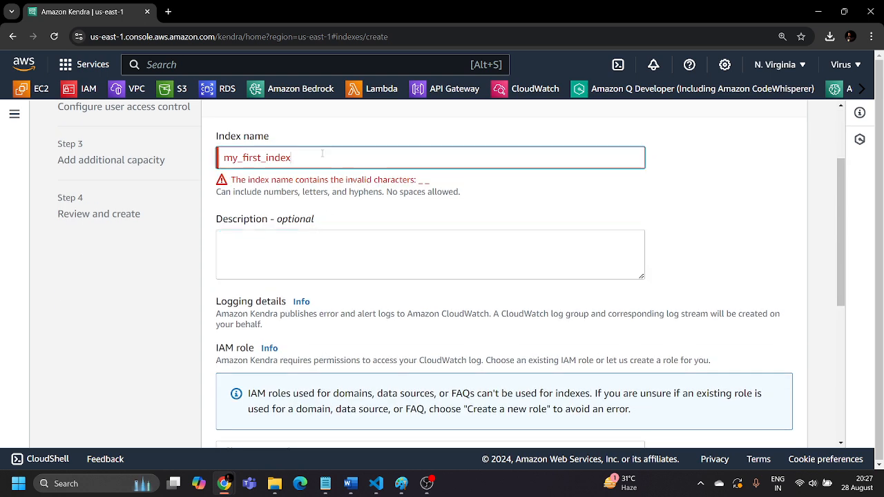
left_click(268, 156)
key("BackSpace")
type("-")
key("BackSpace")
type("-")
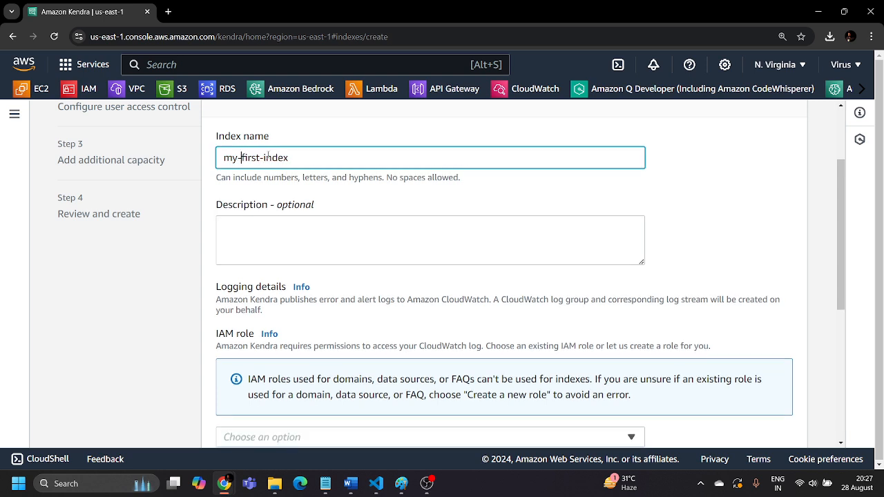
left_click(384, 188)
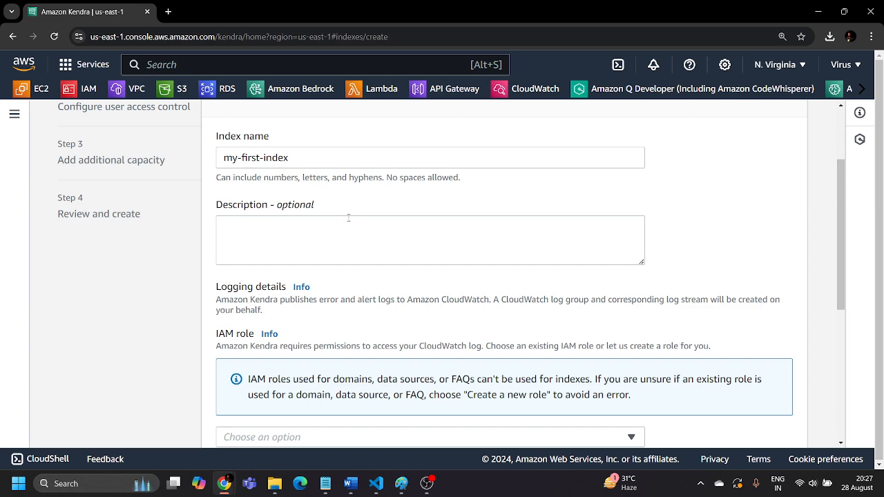
Set the index's IAM role to Create a new role (Recommended)
scroll(348, 217, "down", 3)
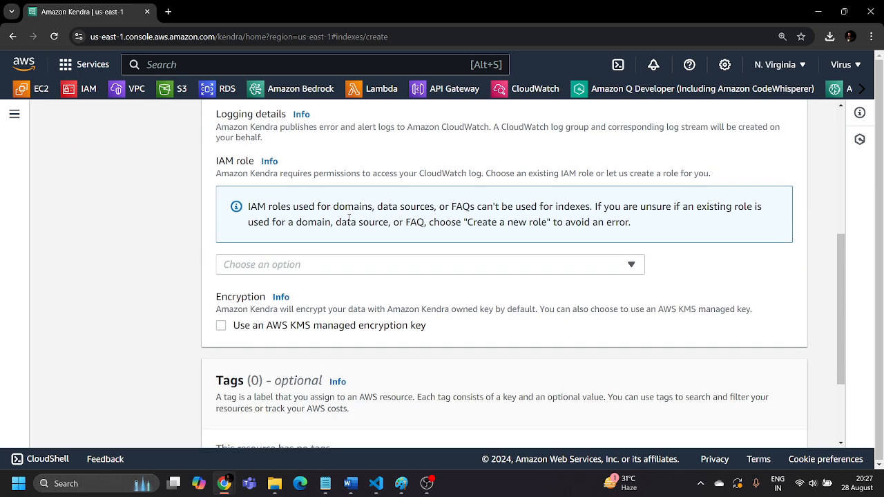
left_click_drag(217, 168, 261, 167)
left_click(342, 157)
left_click_drag(234, 163, 217, 163)
left_click(311, 156)
left_click(387, 266)
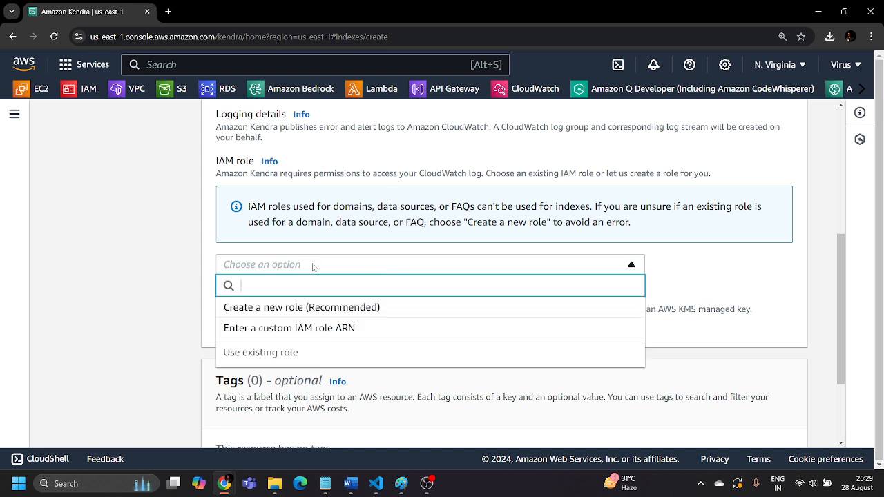
left_click(330, 311)
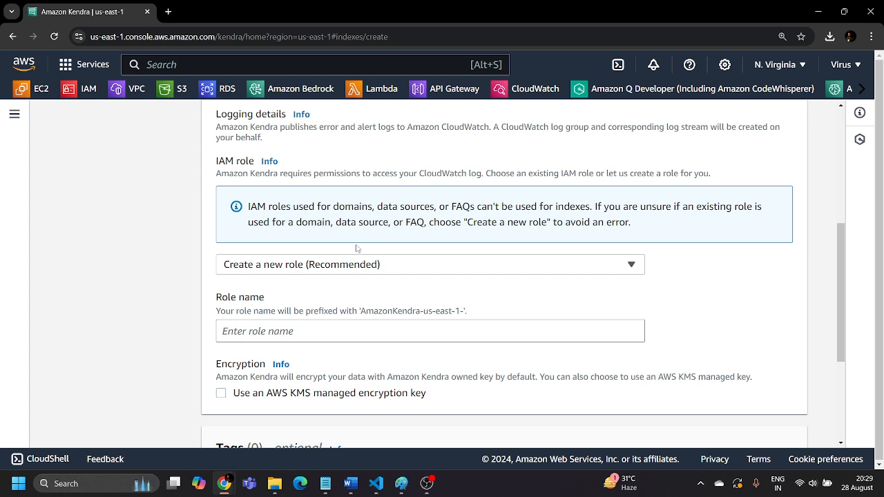
Name the new role AmazonKendra-us-east-1-Kendra-Role and proceed to the user access control settings
scroll(342, 277, "down", 1)
left_click(290, 275)
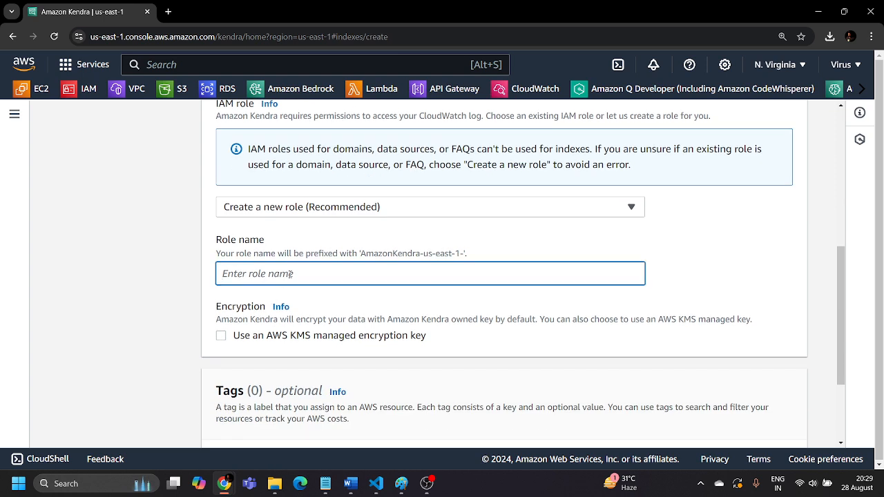
type("AmazonKendra-us-east-1-")
type("Kendra-Role")
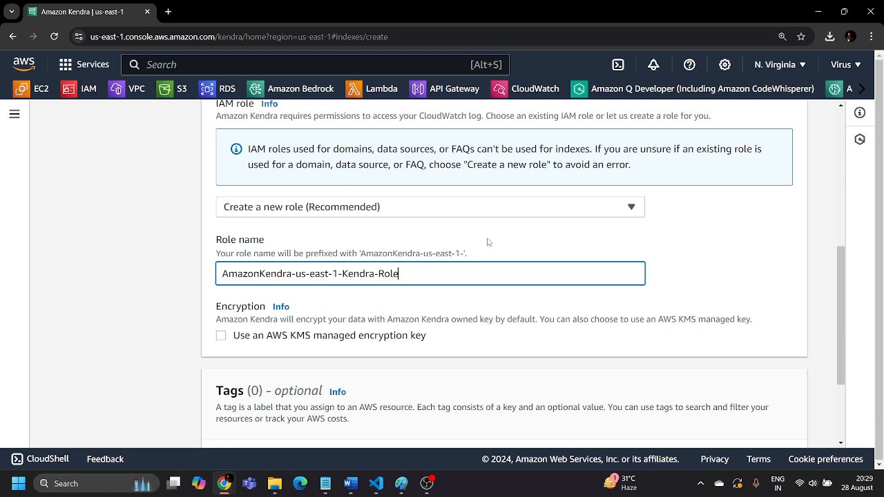
scroll(487, 242, "down", 3)
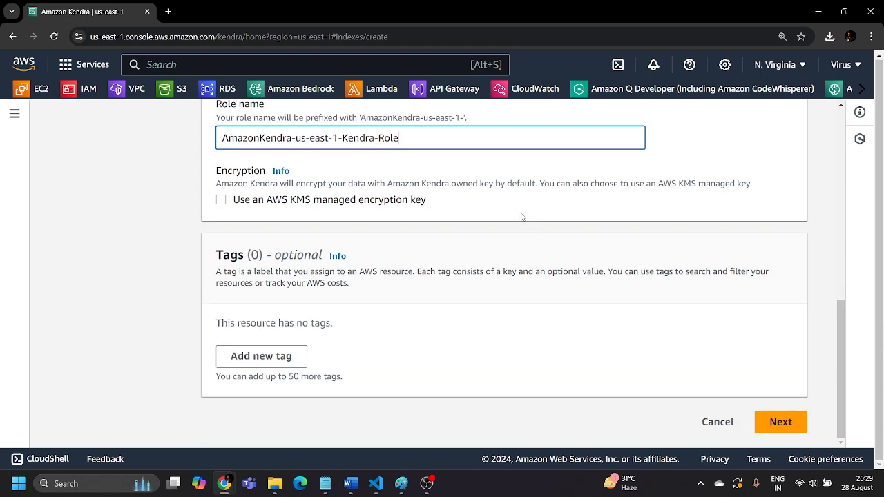
left_click(781, 422)
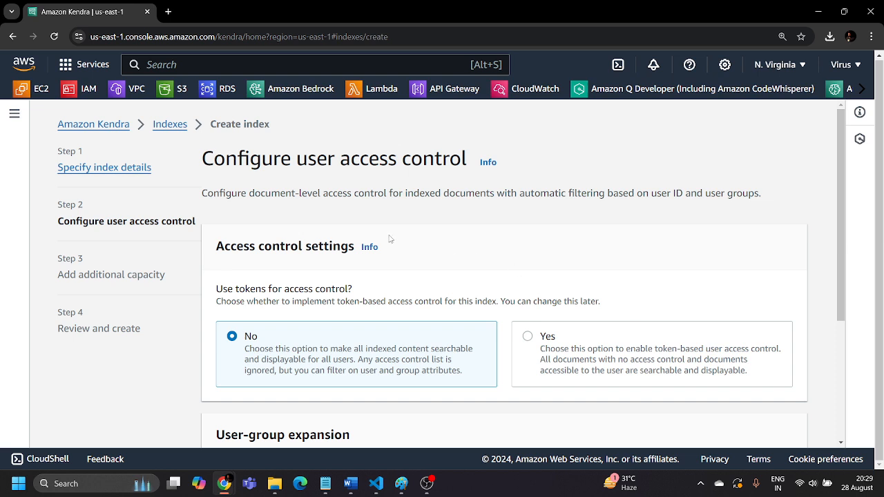
Try the token-based access control option, set it back to No, and read the help on enforcing user access control
scroll(390, 240, "down", 1)
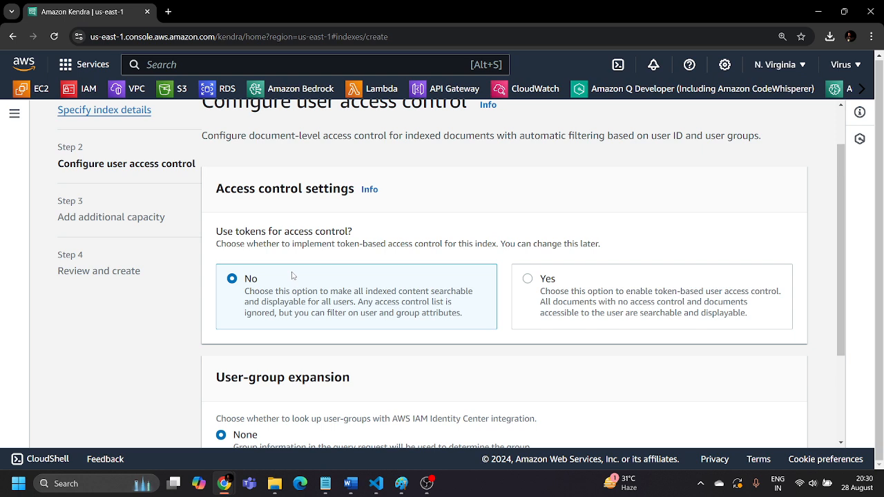
left_click(528, 278)
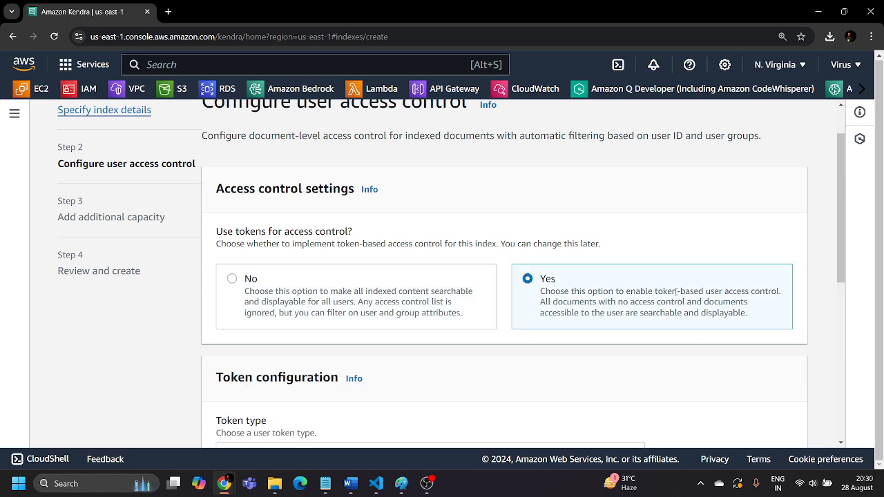
left_click_drag(628, 291, 775, 310)
left_click(775, 310)
left_click_drag(240, 287, 238, 284)
left_click(233, 283)
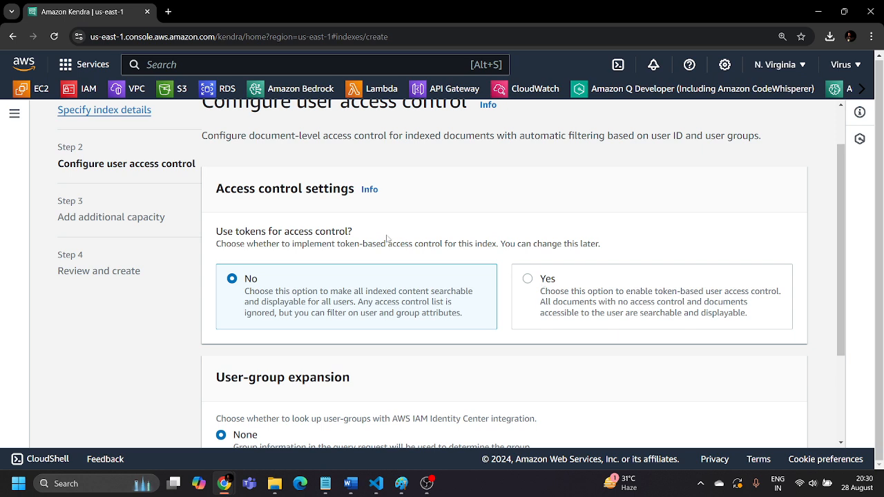
left_click(370, 191)
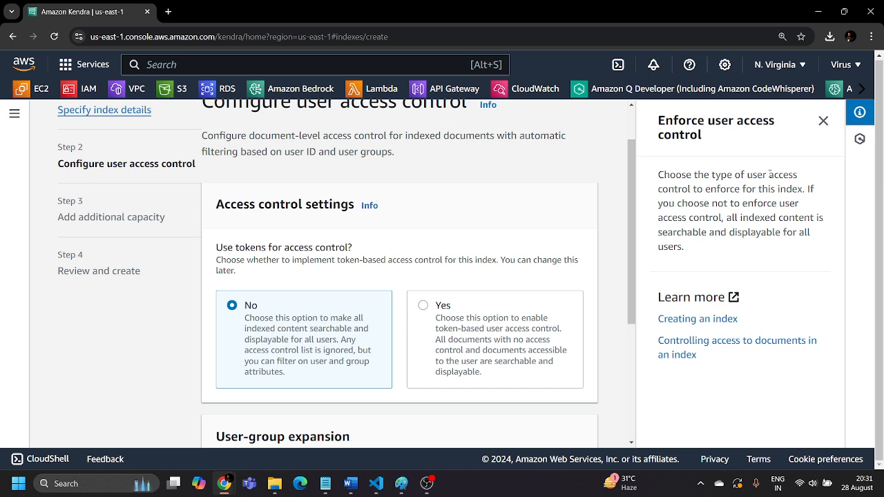
left_click(823, 121)
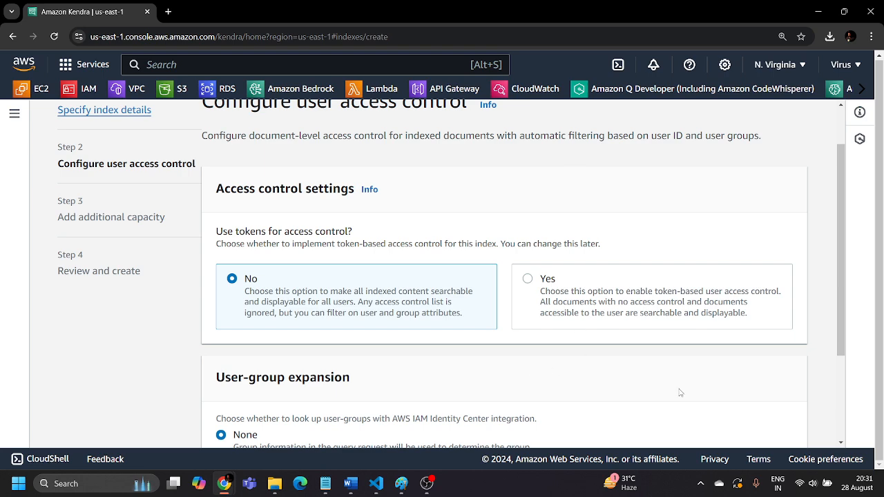
Keep user-group expansion at None and the Developer edition, and advance to the Review and create stage
scroll(679, 389, "down", 2)
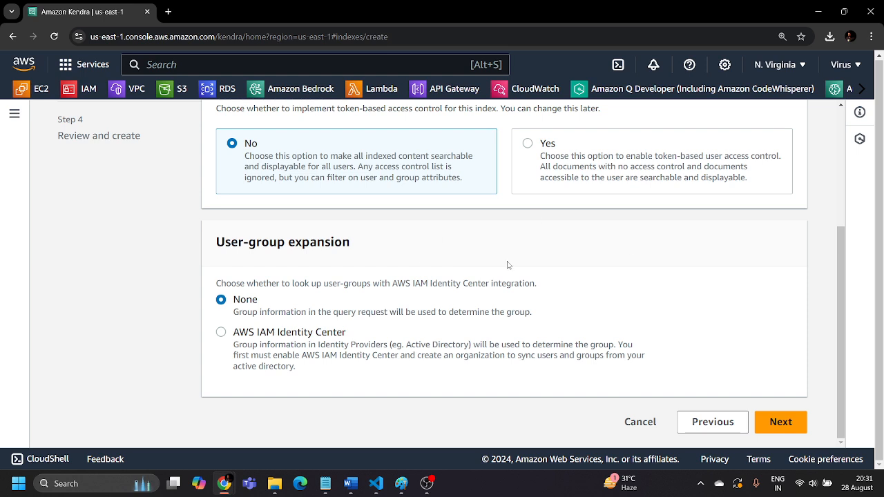
left_click(780, 422)
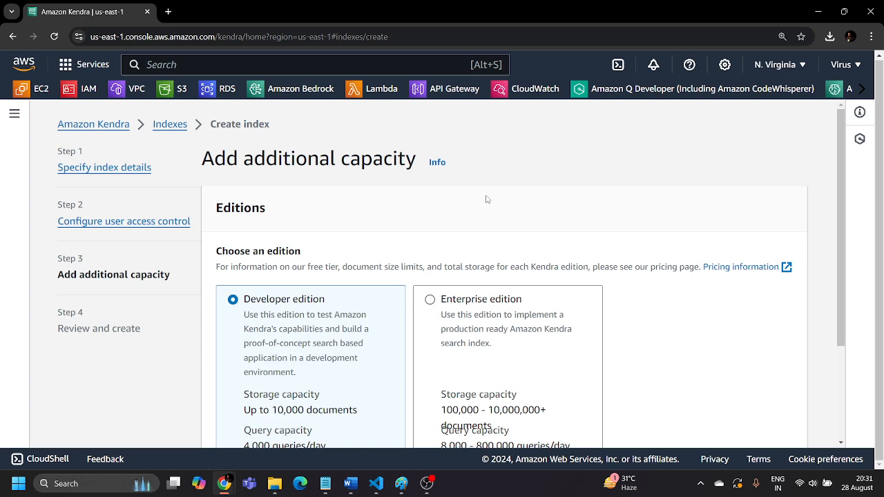
scroll(487, 200, "down", 2)
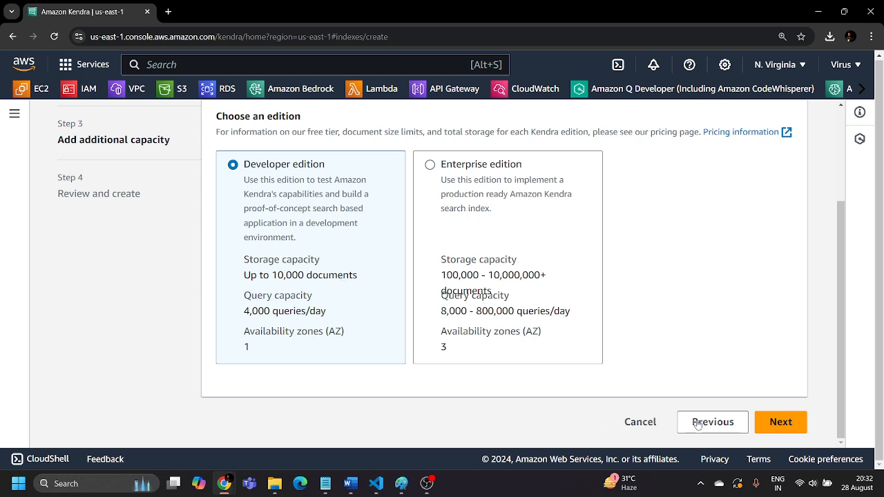
left_click(780, 422)
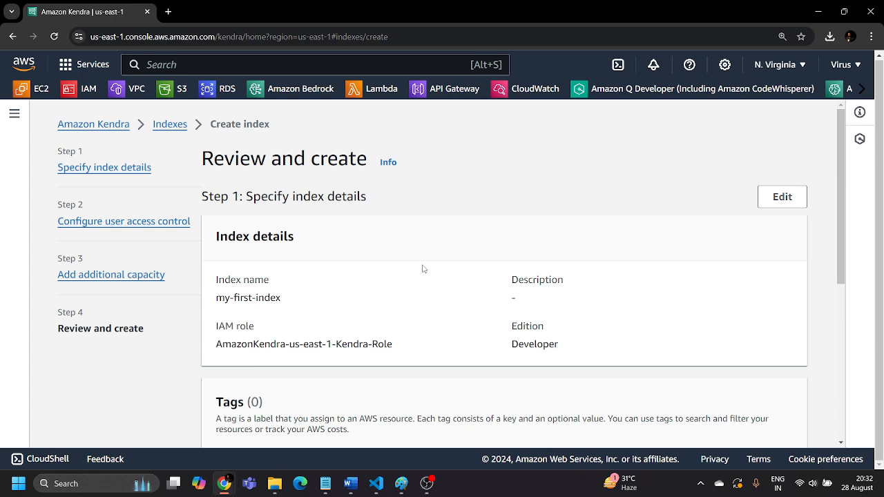
Review the index details and access control settings, and create the index my-first-index
scroll(423, 268, "down", 4)
scroll(424, 269, "up", 4)
scroll(427, 272, "down", 4)
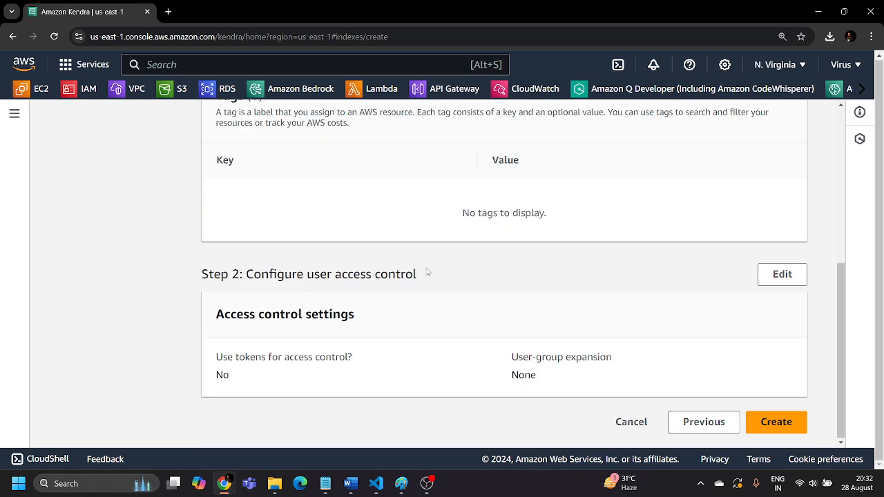
left_click(782, 425)
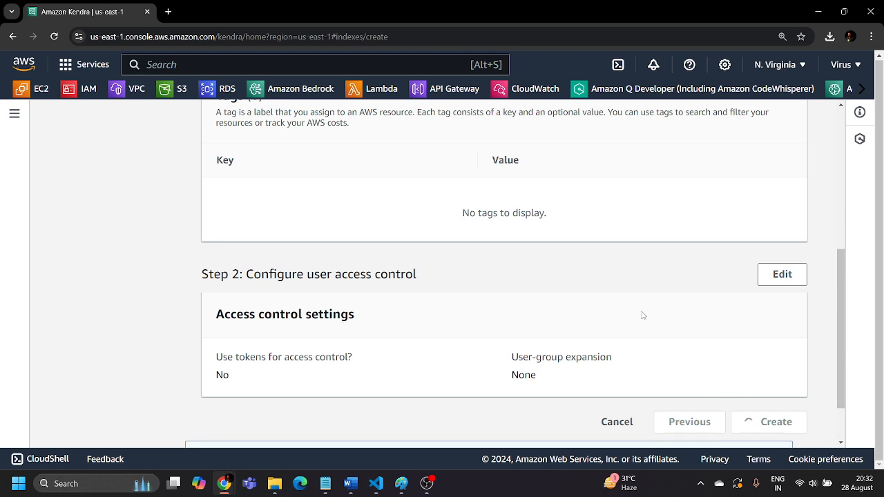
scroll(647, 316, "down", 1)
scroll(647, 316, "down", 1)
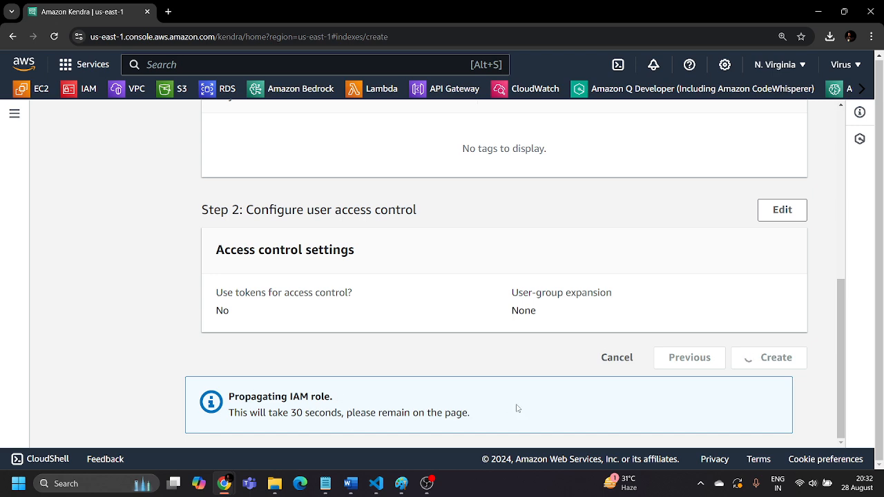
scroll(512, 405, "up", 9)
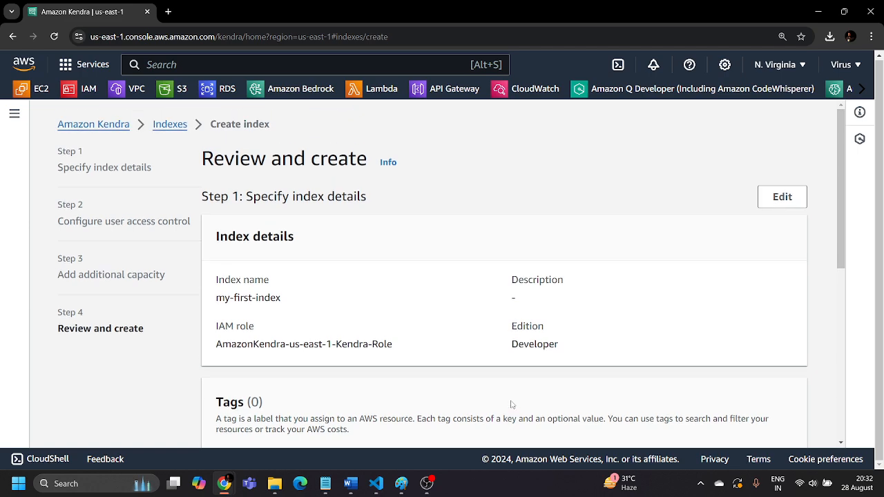
scroll(512, 405, "down", 9)
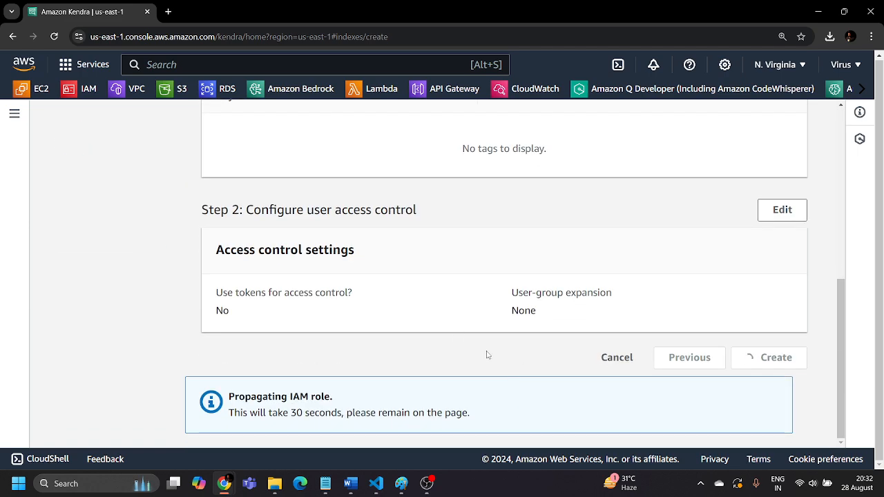
scroll(487, 355, "up", 9)
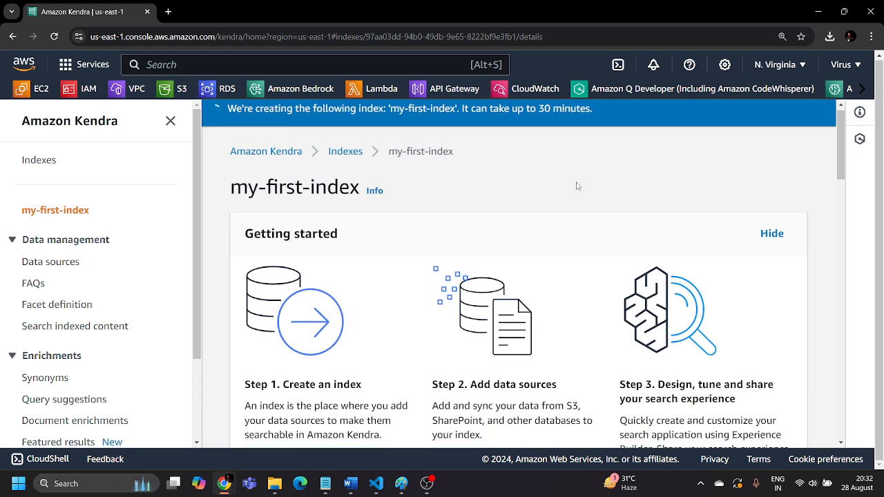
Examine the Getting started stages, including Add data sources, and the index settings on the my-first-index page
scroll(564, 203, "down", 4)
scroll(565, 203, "down", 3)
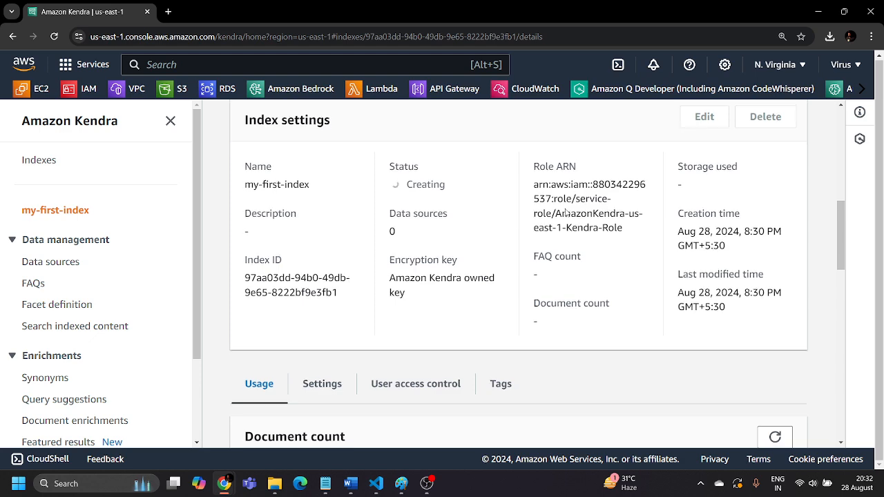
scroll(565, 212, "down", 1)
scroll(536, 238, "up", 3)
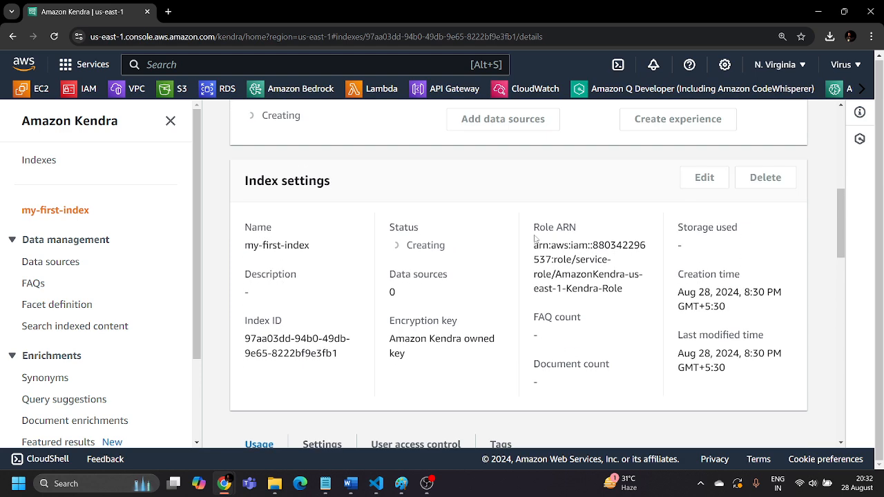
scroll(535, 238, "up", 4)
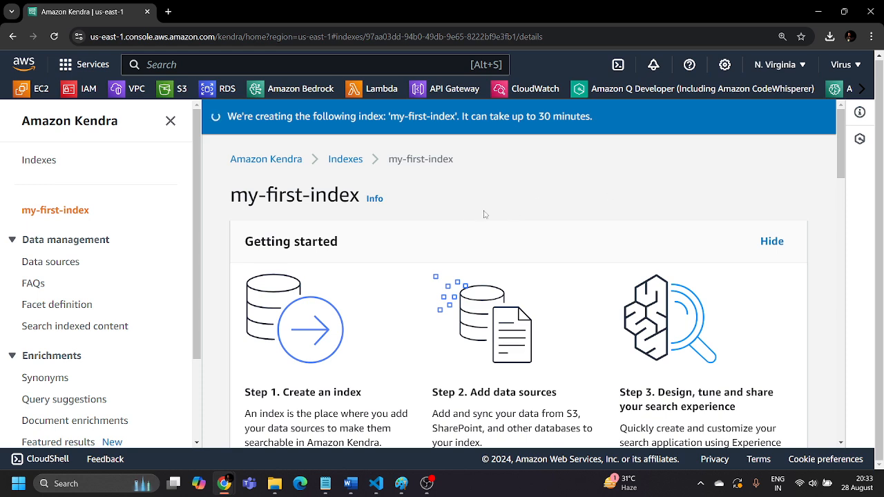
scroll(562, 218, "down", 3)
scroll(604, 194, "down", 3)
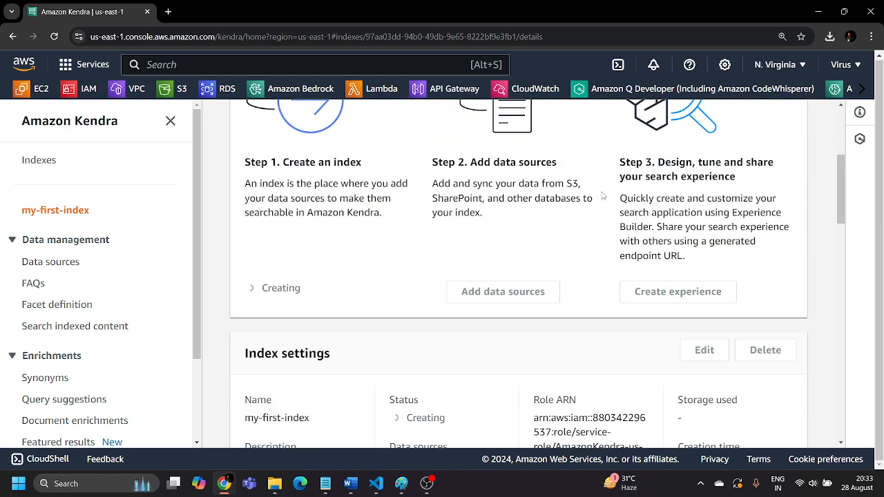
scroll(602, 199, "down", 3)
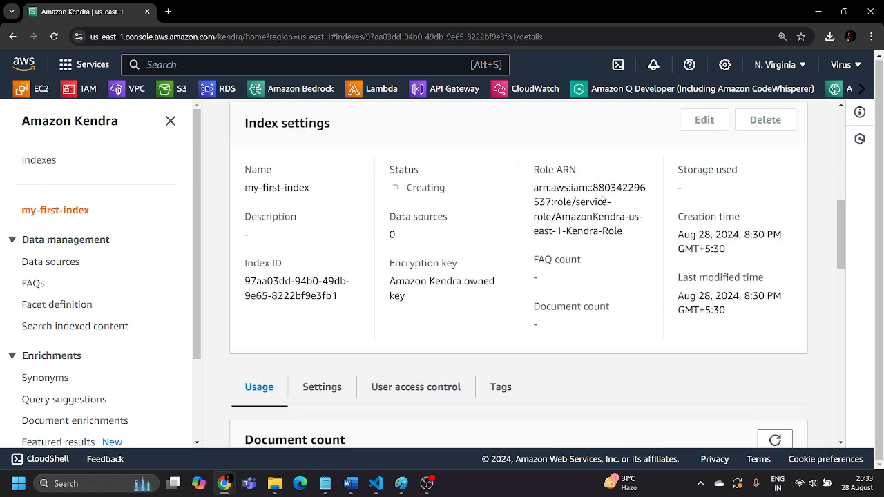
scroll(602, 198, "up", 2)
scroll(311, 253, "up", 1)
scroll(298, 260, "up", 1)
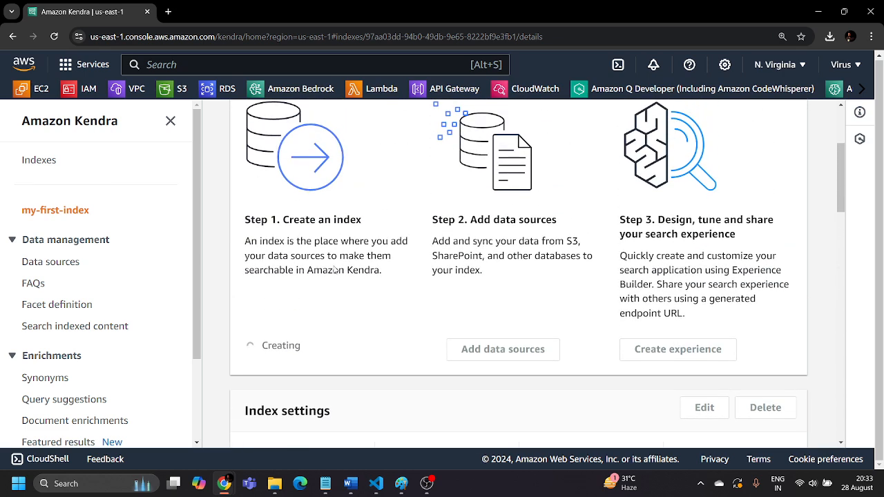
left_click_drag(470, 219, 570, 230)
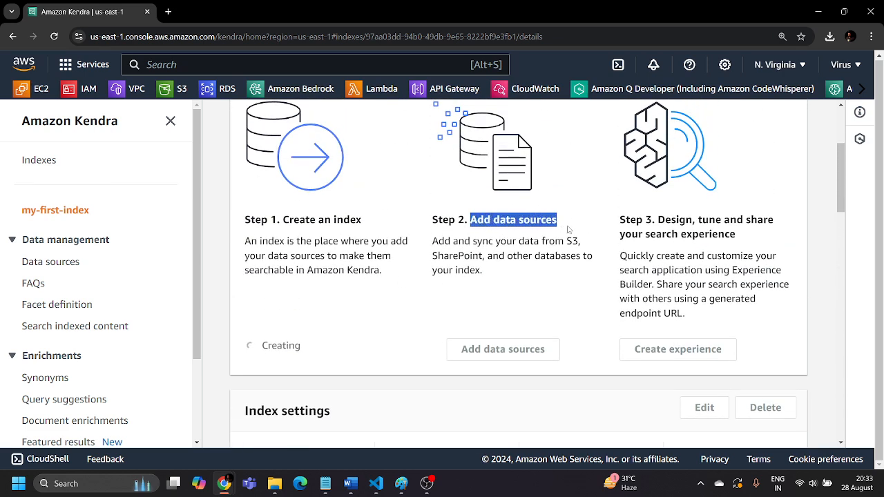
left_click(571, 230)
scroll(504, 290, "down", 5)
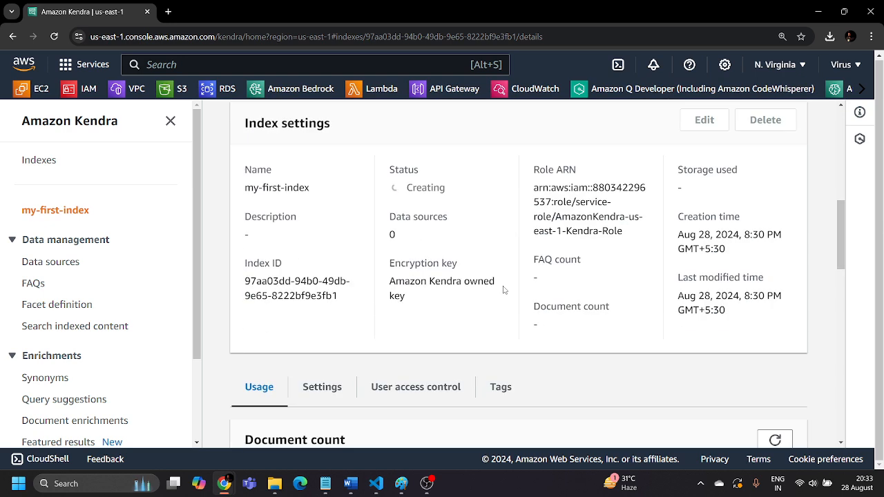
scroll(503, 290, "up", 7)
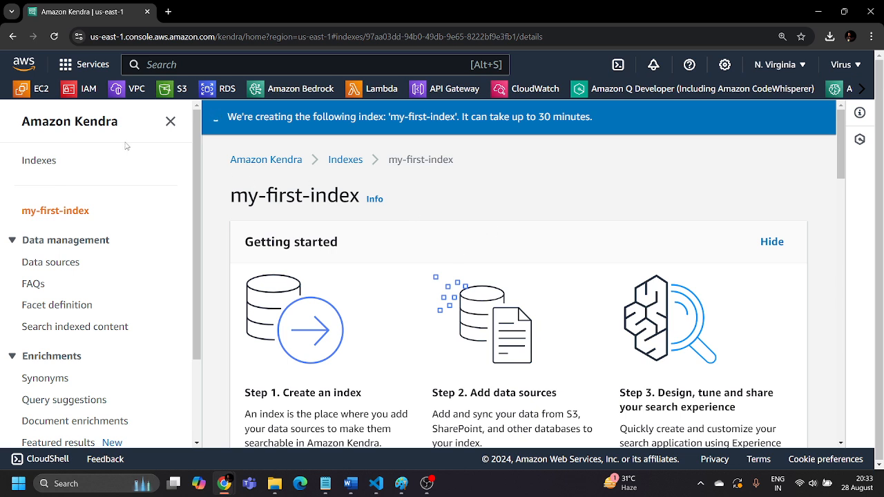
Find the S3 service by searching for s3, open it and start creating a new bucket
left_click(194, 63)
type("s3")
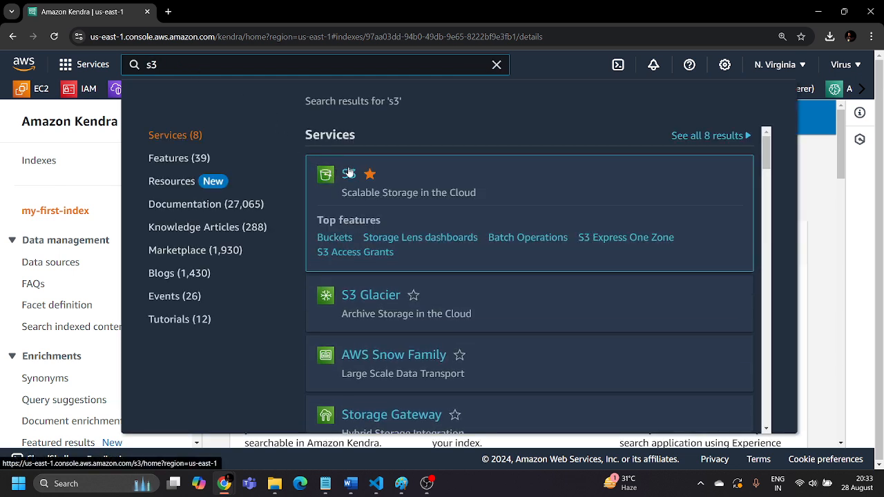
left_click(348, 173)
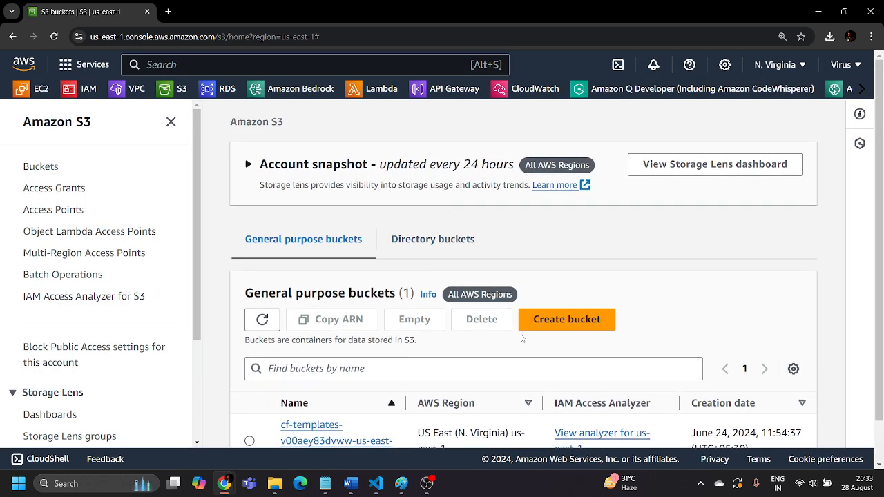
left_click(586, 326)
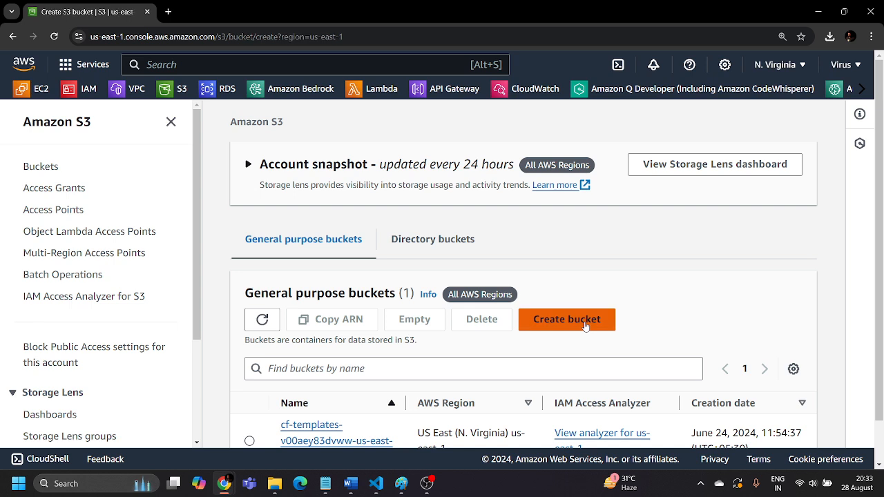
left_click_drag(109, 157, 227, 172)
left_click(314, 160)
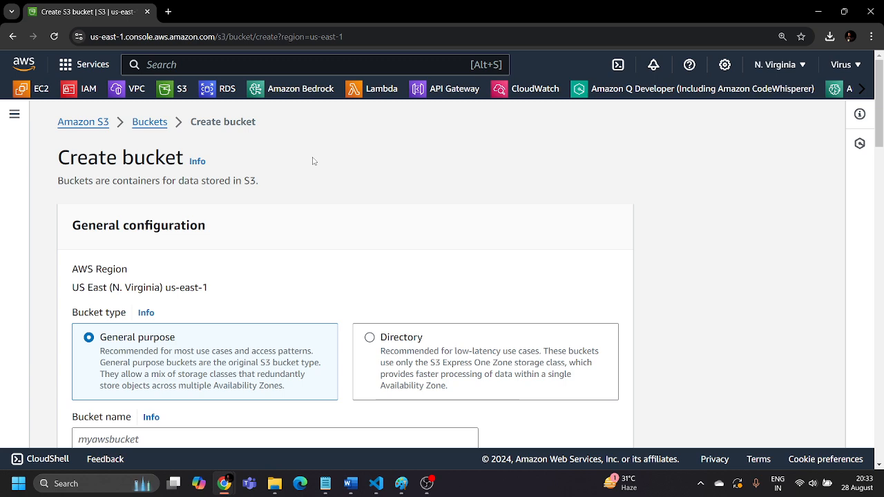
Keep the General purpose bucket type and name the bucket mynewkendrabucket
scroll(315, 163, "down", 2)
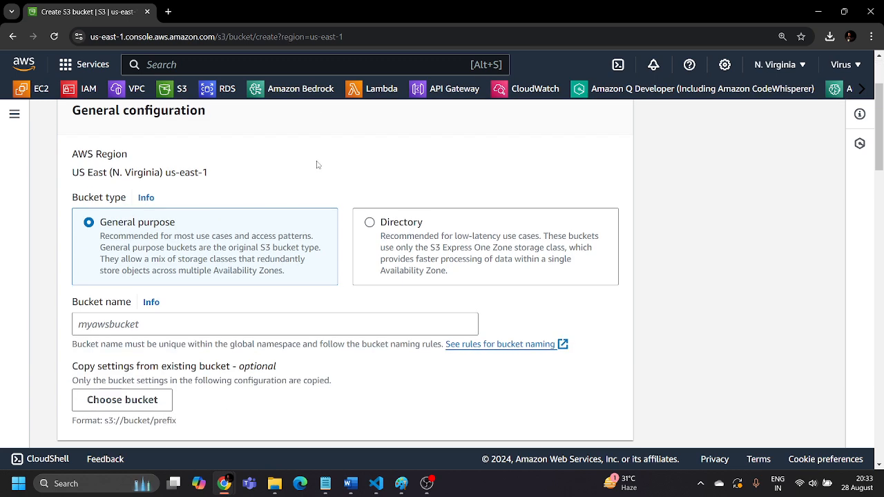
scroll(353, 167, "down", 1)
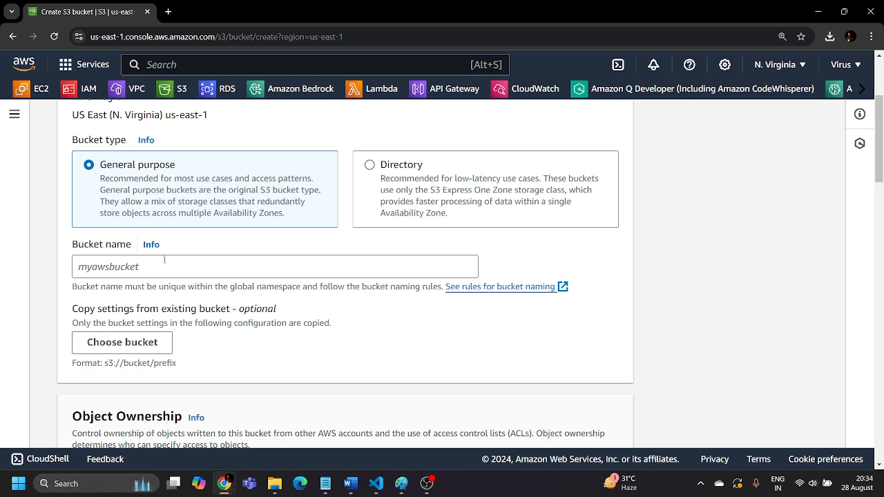
left_click(164, 263)
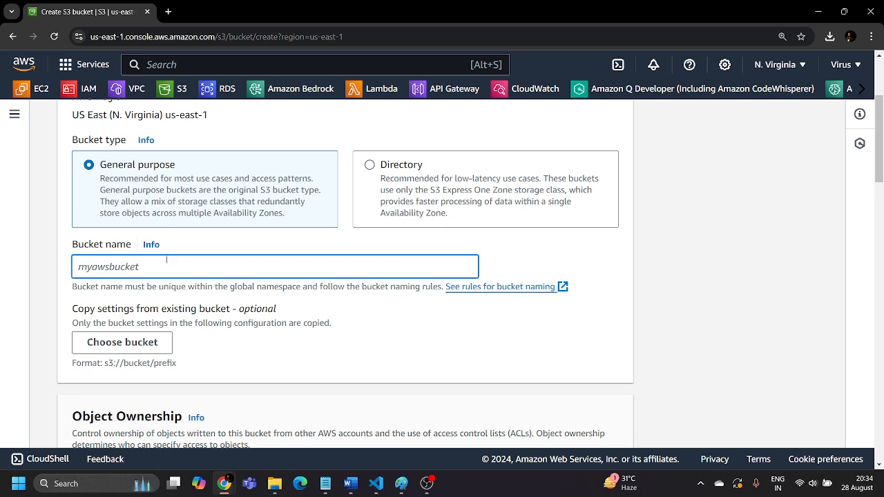
type("myne")
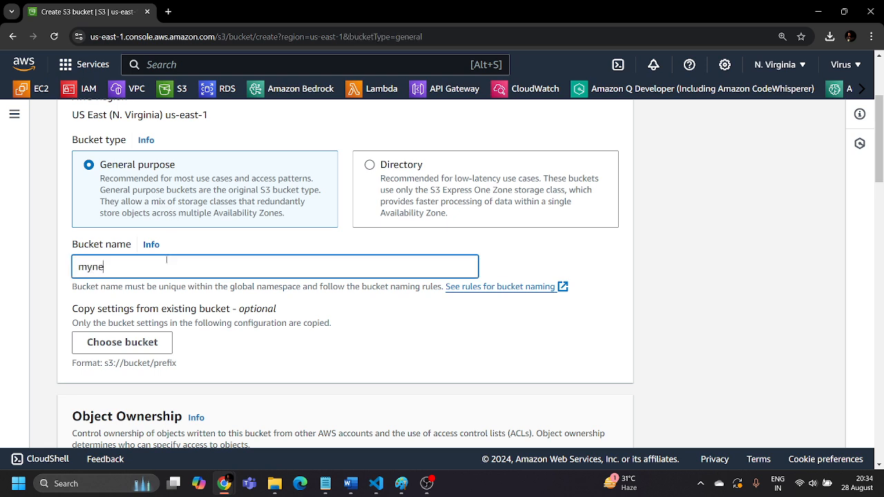
type("wkendrabucket")
left_click(281, 286)
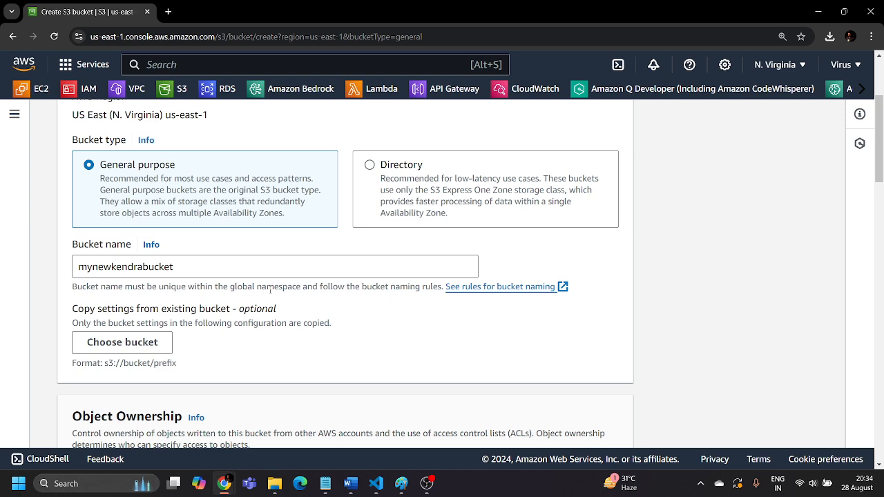
Keep ACLs disabled, turn off Block all public access for the bucket and acknowledge the public access warning
scroll(270, 290, "down", 5)
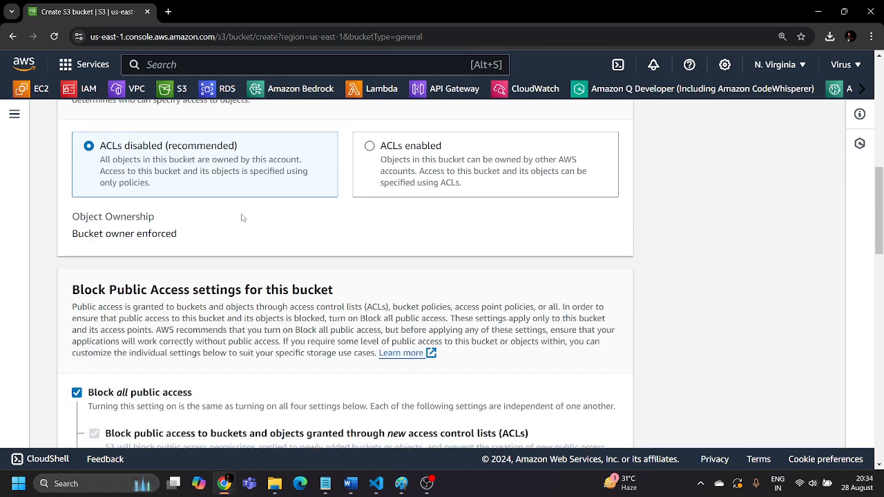
scroll(242, 215, "down", 3)
scroll(242, 215, "up", 3)
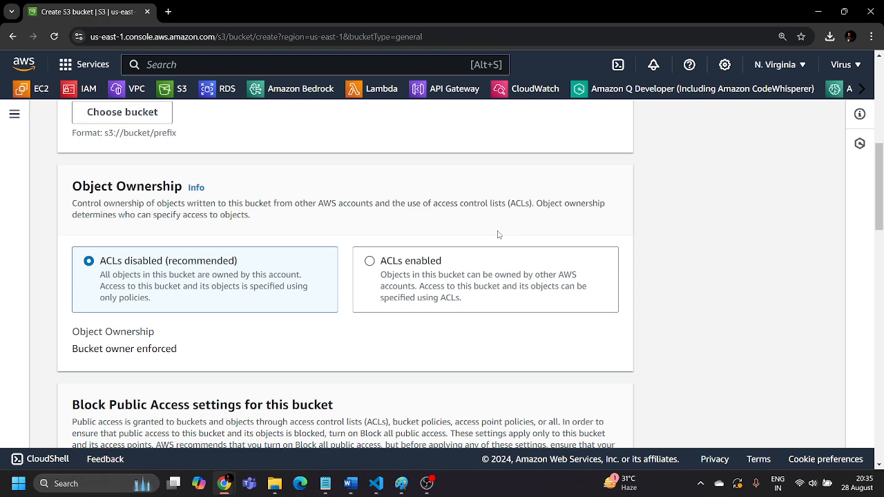
scroll(129, 293, "down", 5)
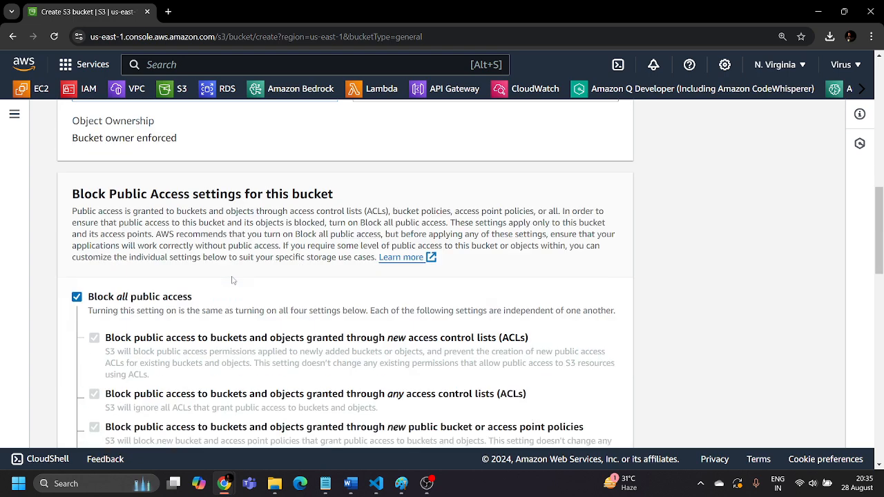
left_click(76, 163)
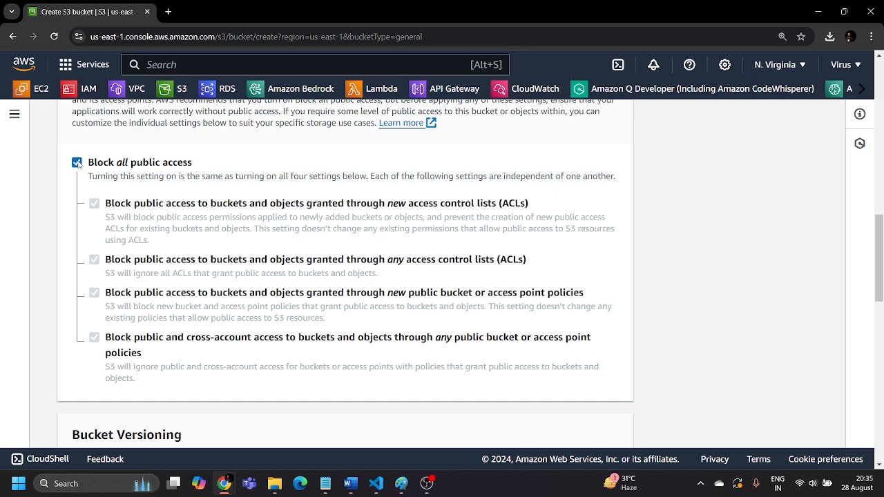
scroll(177, 174, "down", 3)
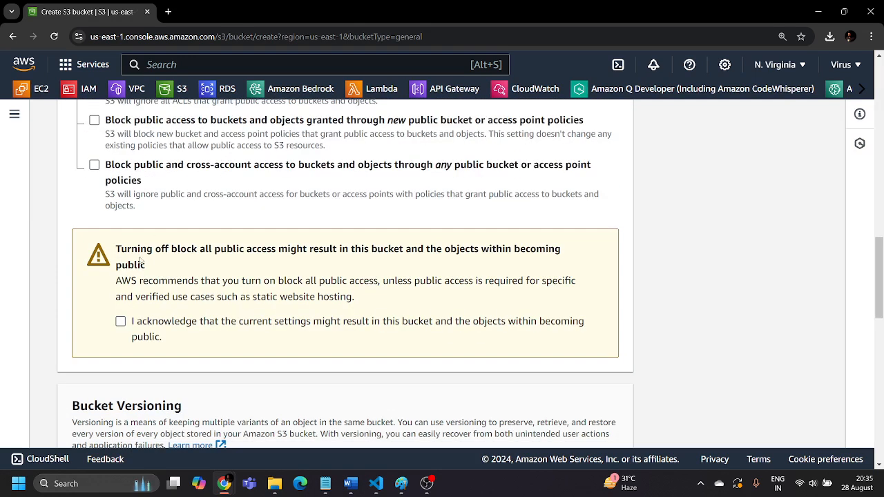
left_click(123, 322)
Create the bucket with versioning disabled, SSE-S3 encryption and the bucket key enabled
scroll(223, 324, "down", 1)
scroll(348, 297, "down", 2)
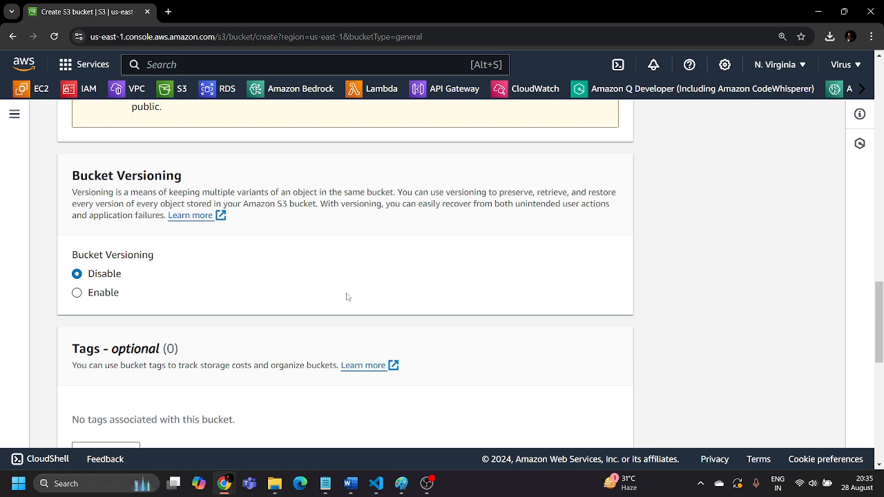
scroll(348, 297, "down", 5)
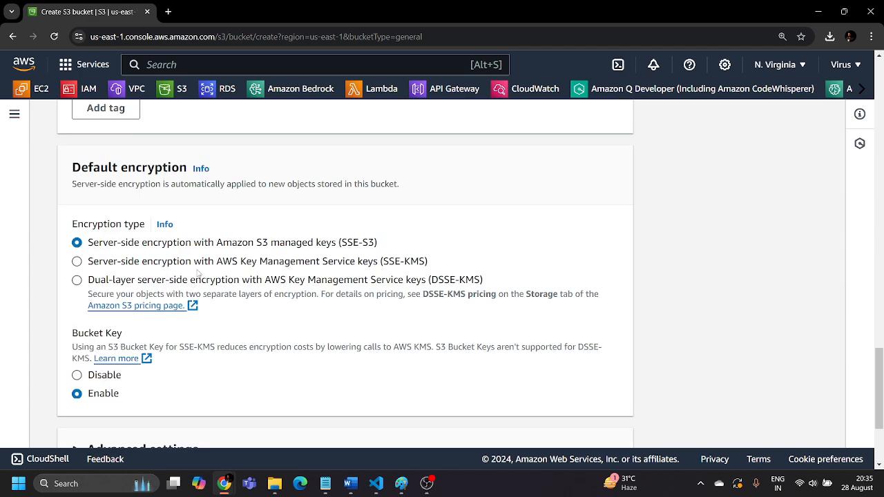
scroll(349, 260, "down", 2)
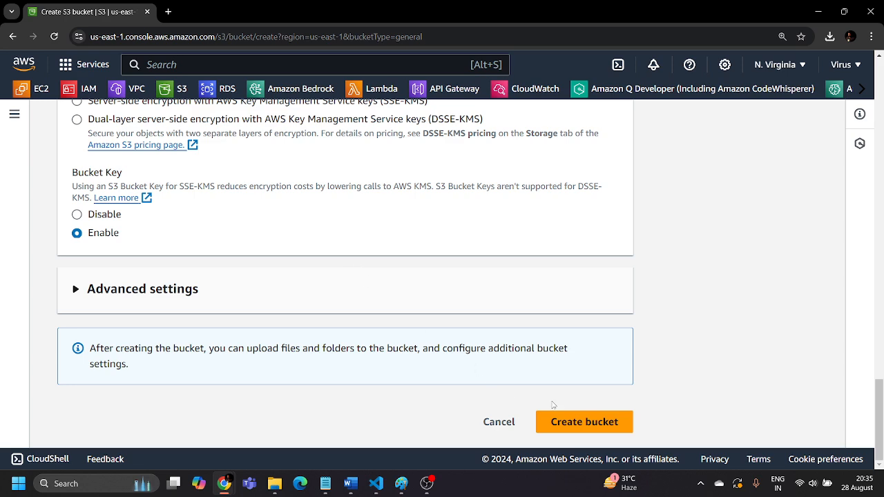
left_click(605, 429)
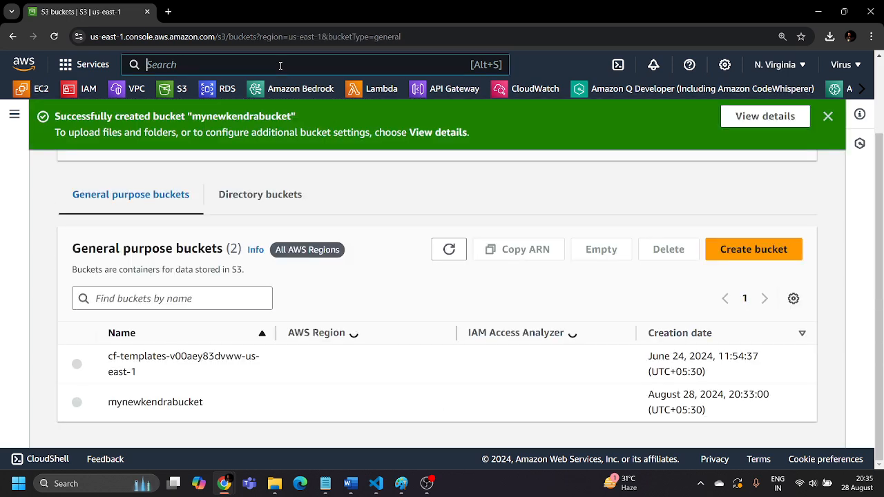
Find Amazon Kendra by searching the services for kendra and open it in a new browser tab
left_click(280, 65)
type("kendr")
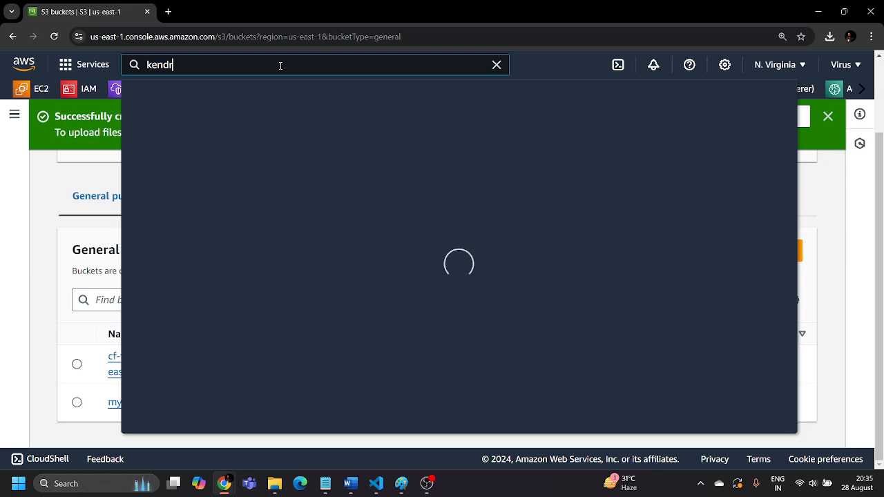
type("a")
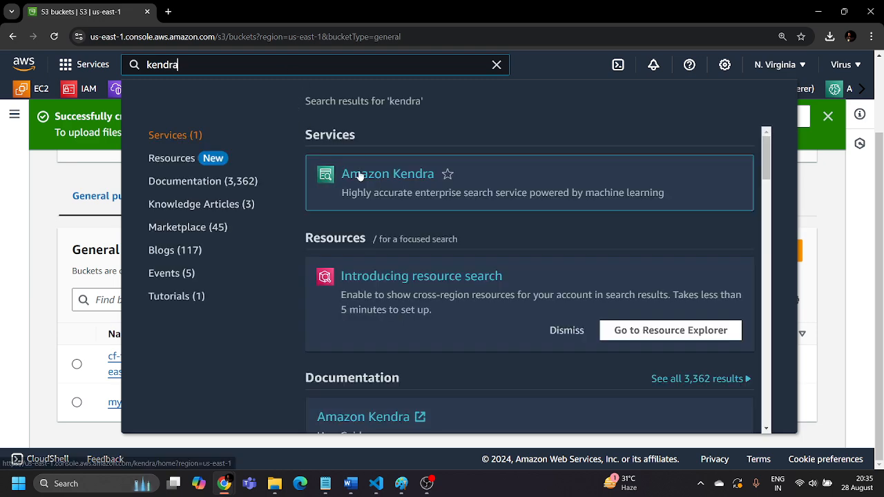
right_click(363, 174)
left_click(384, 184)
left_click(801, 128)
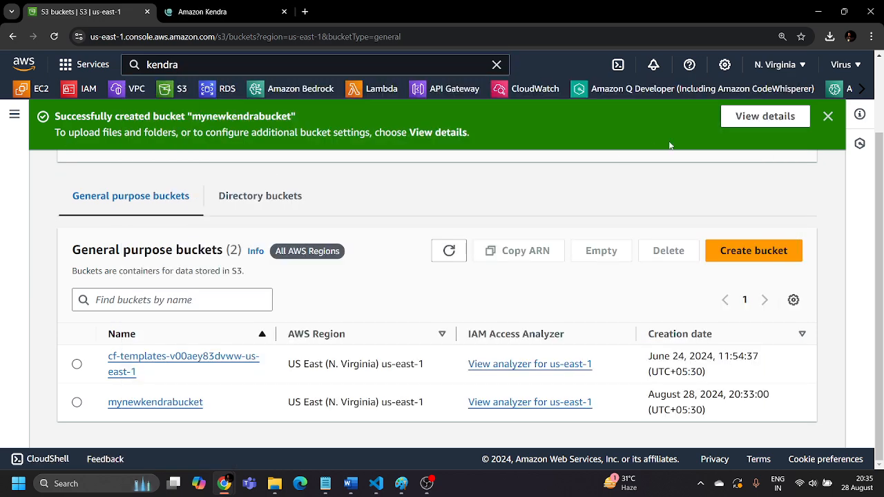
left_click(828, 116)
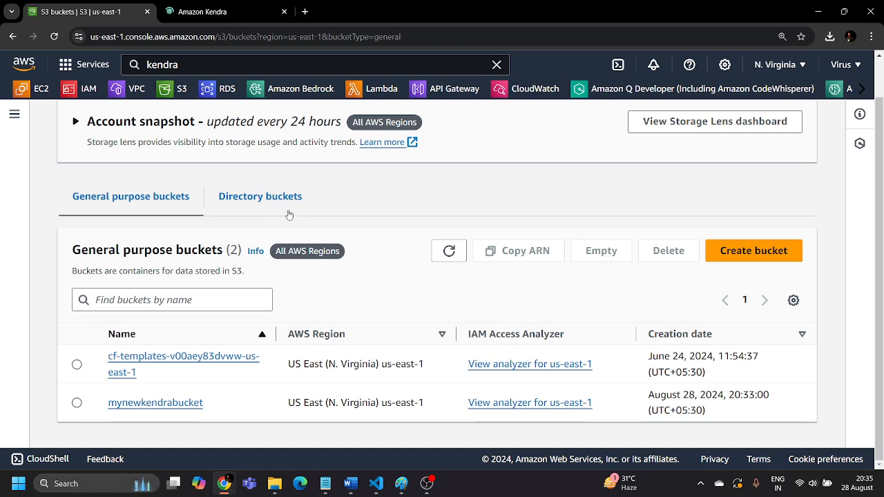
Open the list of Kendra indexes and check the creation status of my-first-index
left_click(208, 12)
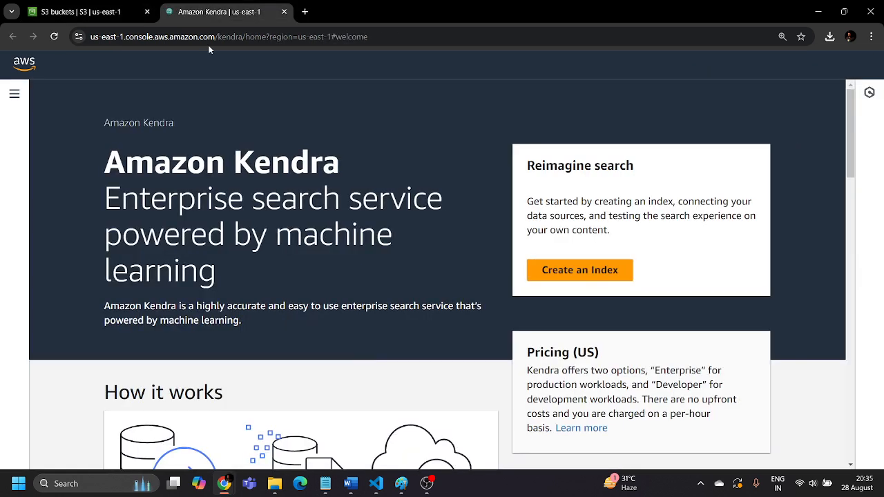
left_click(16, 113)
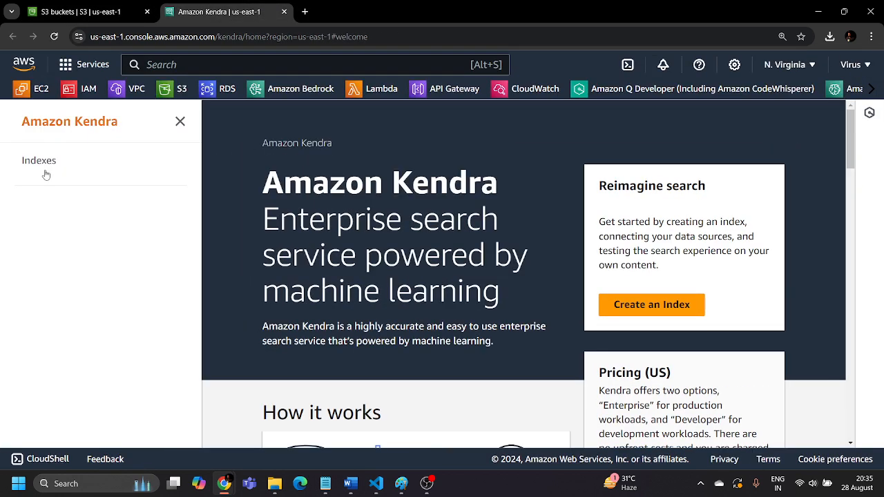
left_click(38, 163)
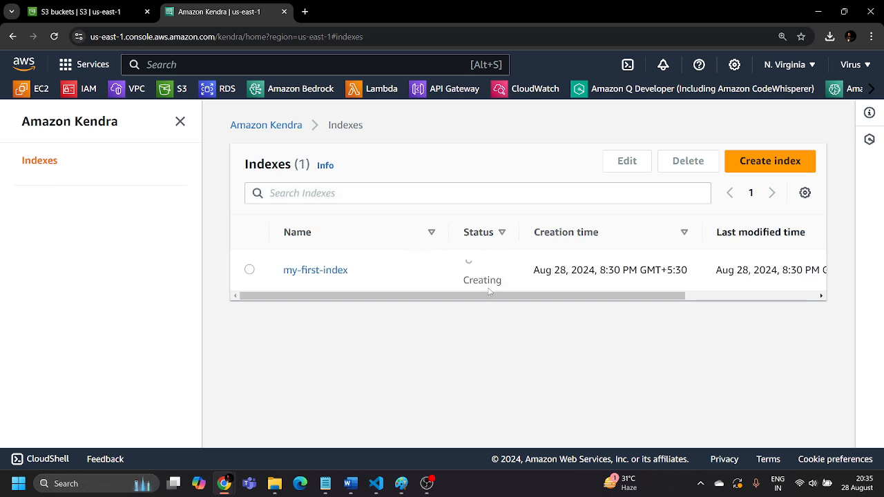
left_click_drag(560, 297, 300, 313)
left_click_drag(492, 304, 260, 300)
Return to the S3 bucket list and open the objects of mynewkendrabucket
left_click(55, 9)
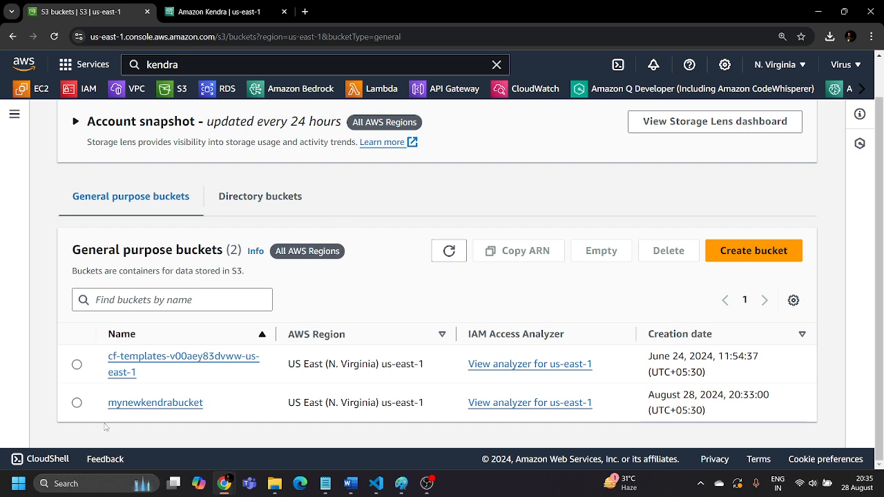
left_click(157, 404)
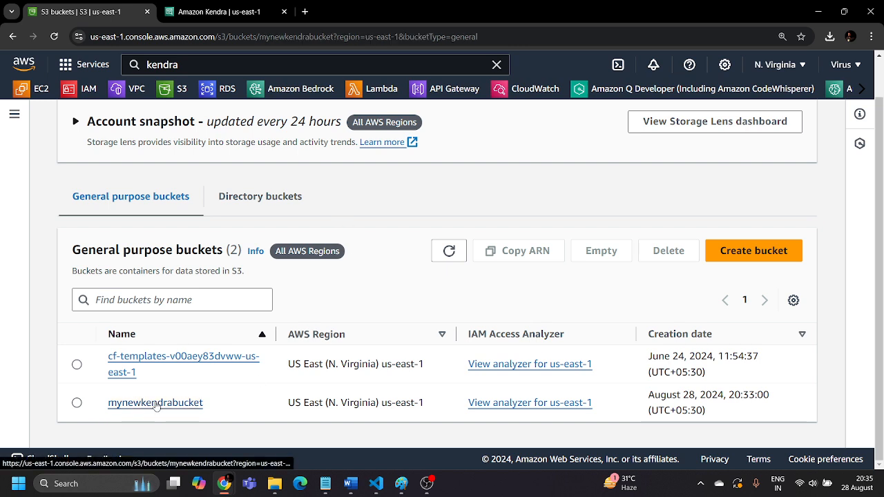
scroll(163, 404, "down", 1)
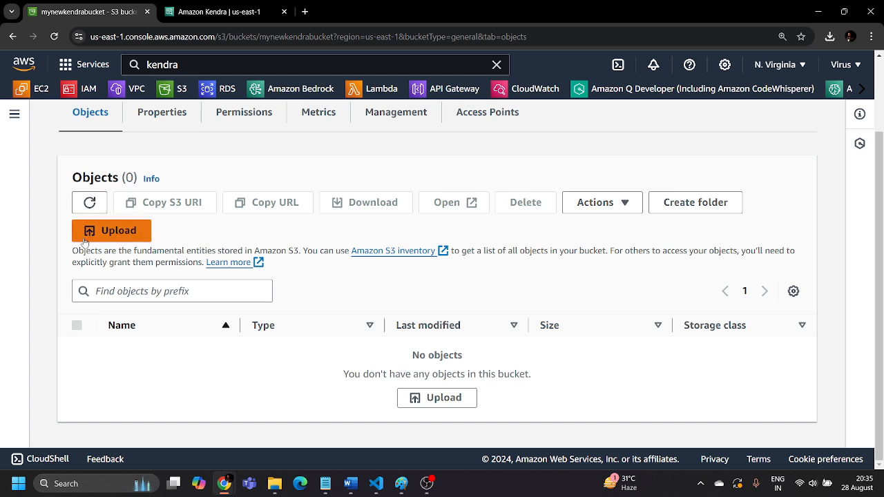
left_click_drag(74, 250, 304, 254)
left_click(326, 264)
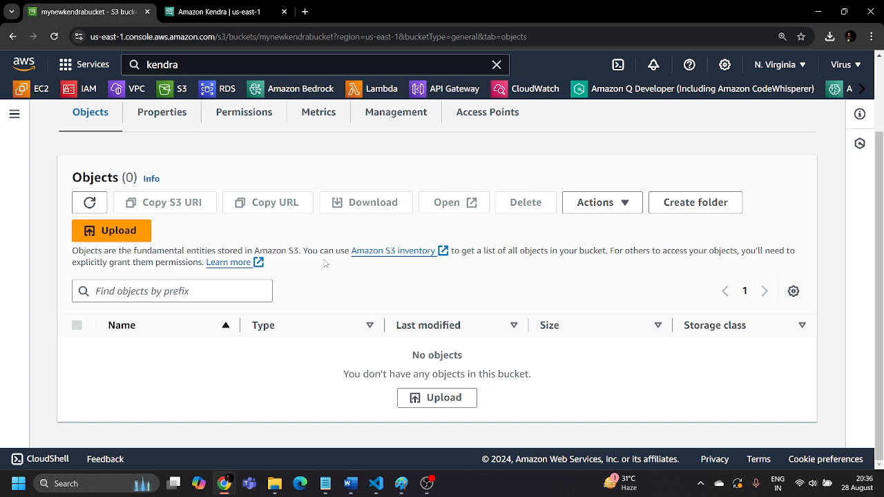
Upload sample_search_data.json from the Downloads folder to mynewkendrabucket and close the upload summary
left_click(110, 231)
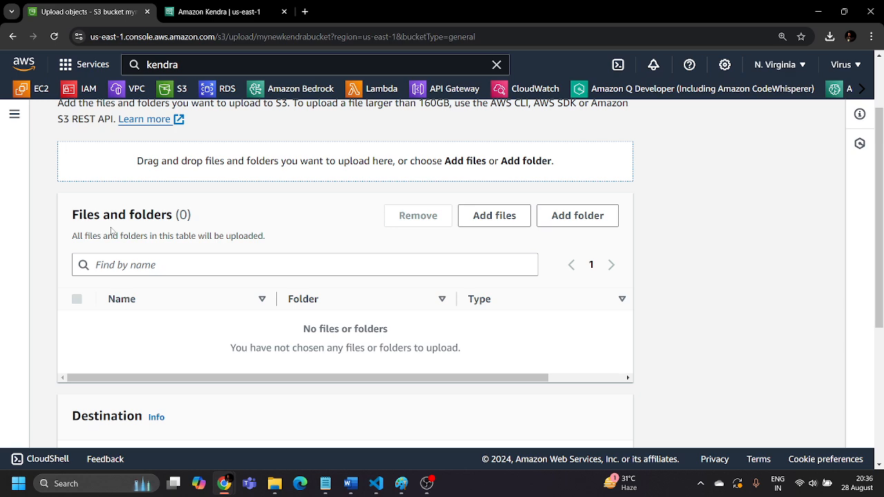
left_click(492, 212)
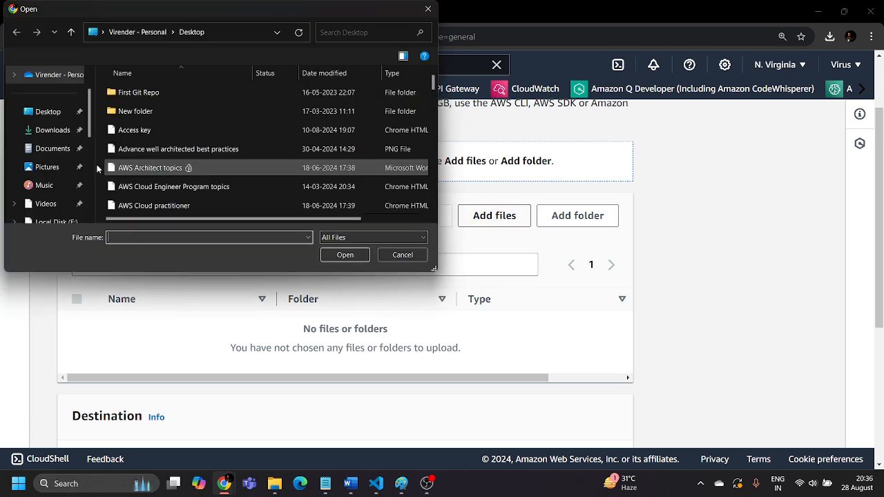
left_click(52, 129)
left_click(133, 132)
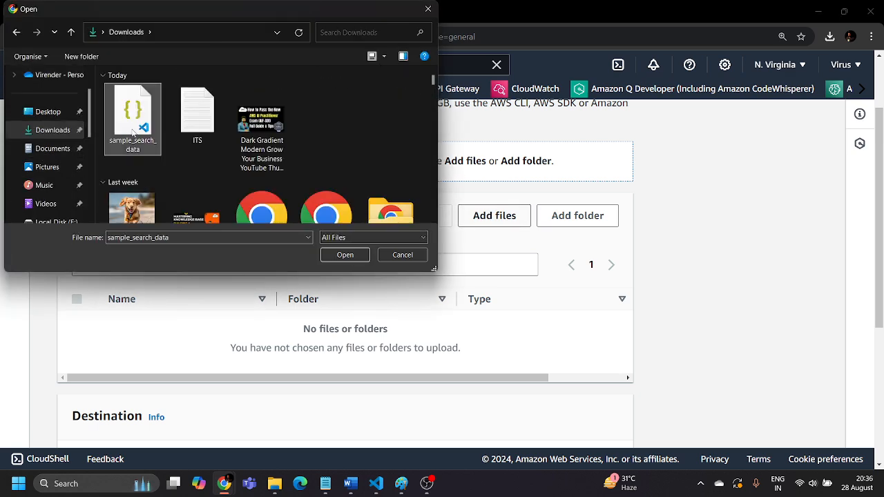
left_click(338, 249)
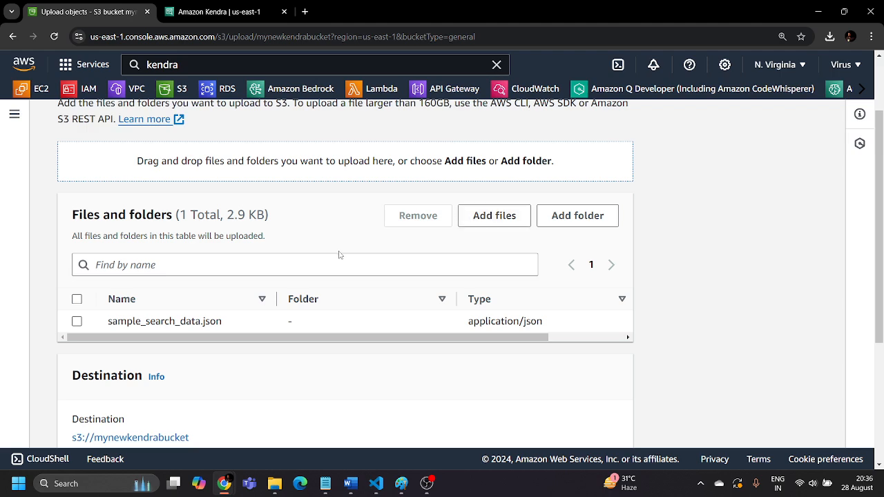
triple_click(433, 344)
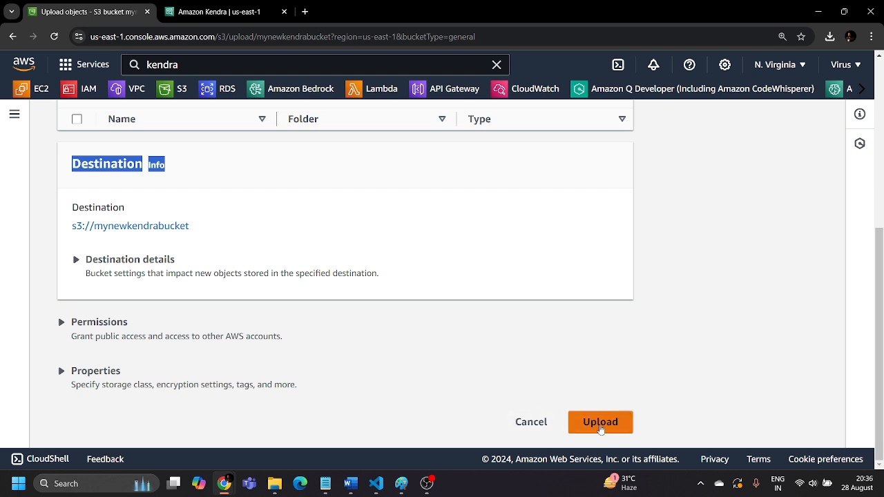
left_click(599, 422)
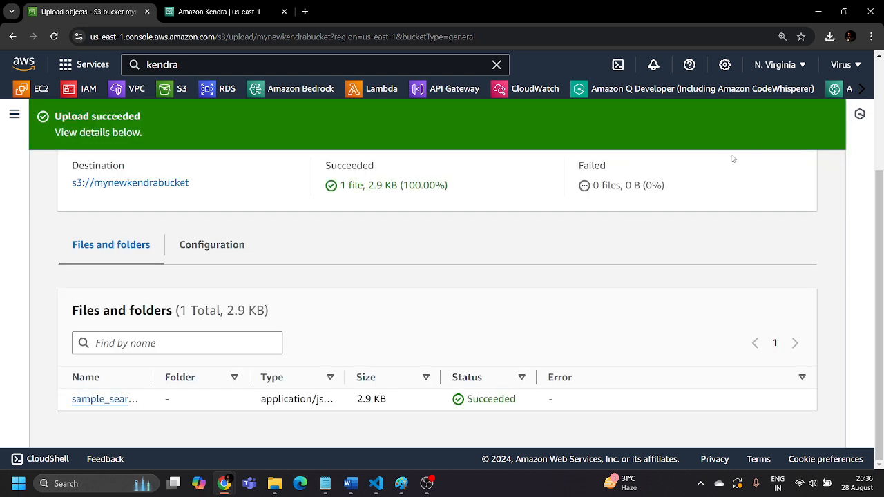
scroll(752, 155, "up", 3)
left_click(774, 178)
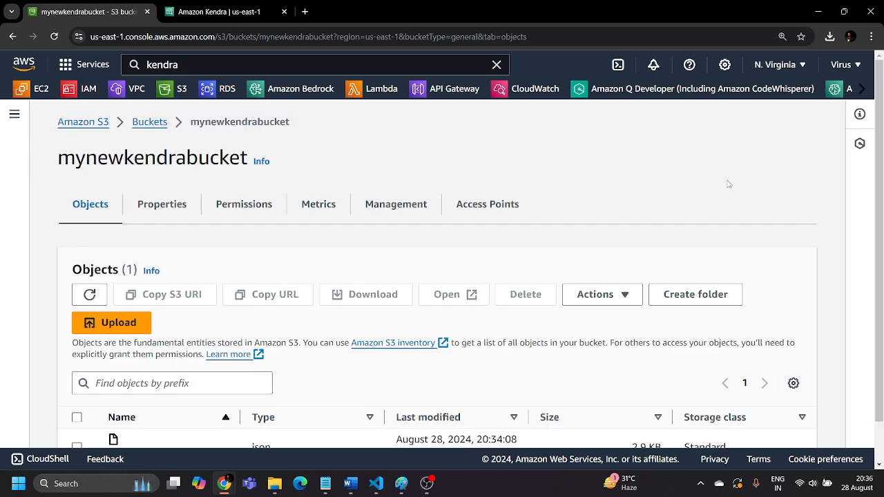
Check the object list of mynewkendrabucket for the uploaded JSON file
double_click(138, 158)
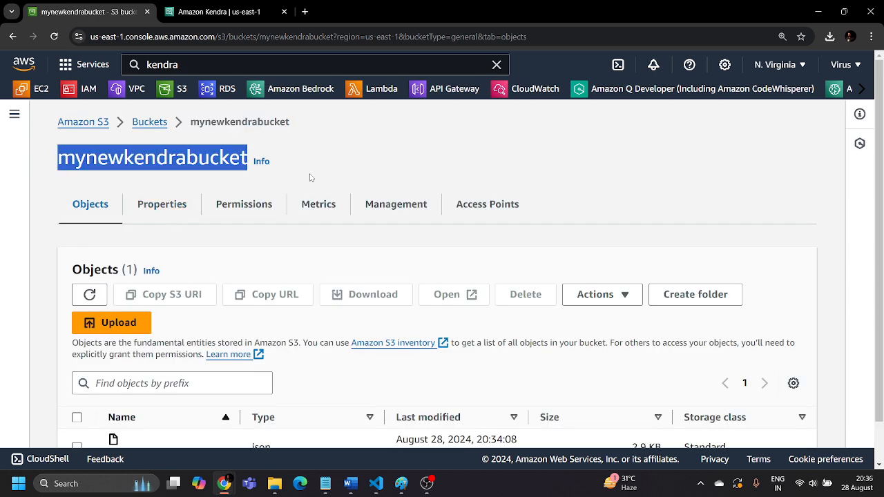
left_click(393, 166)
scroll(394, 164, "down", 1)
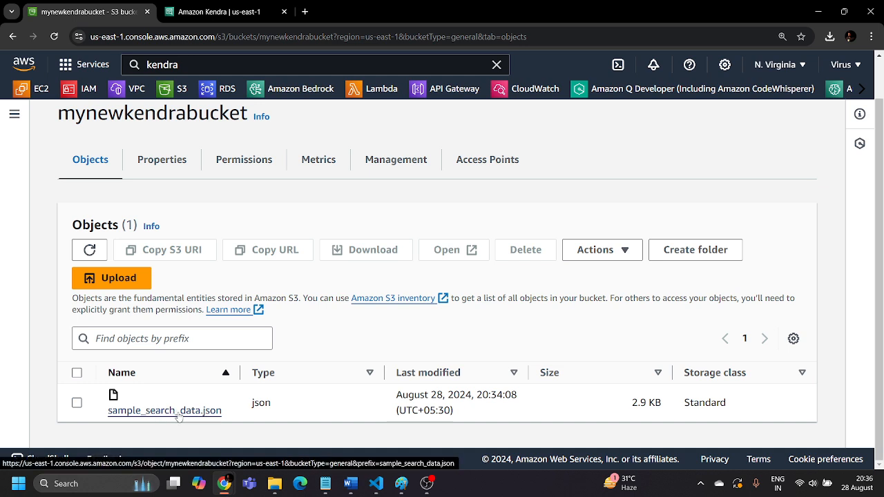
scroll(178, 415, "up", 1)
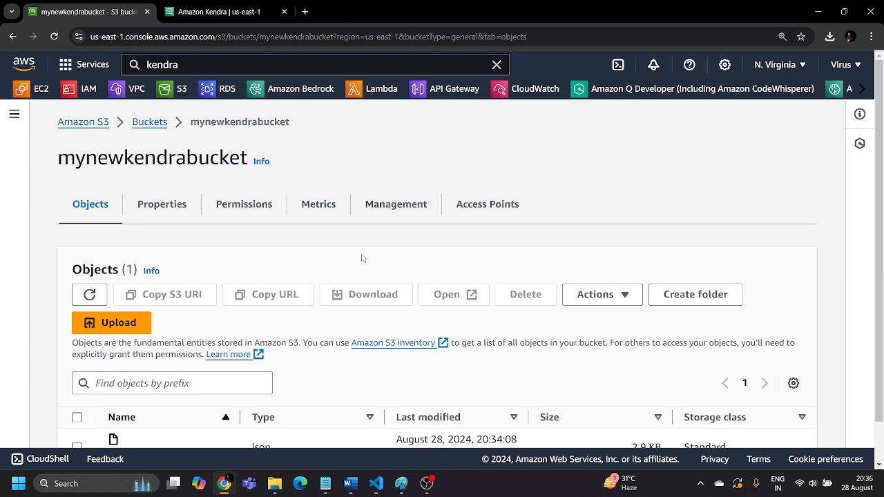
scroll(362, 258, "down", 1)
scroll(362, 259, "up", 1)
Refresh the Kendra index list to check the status of my-first-index, and open that index
left_click(207, 12)
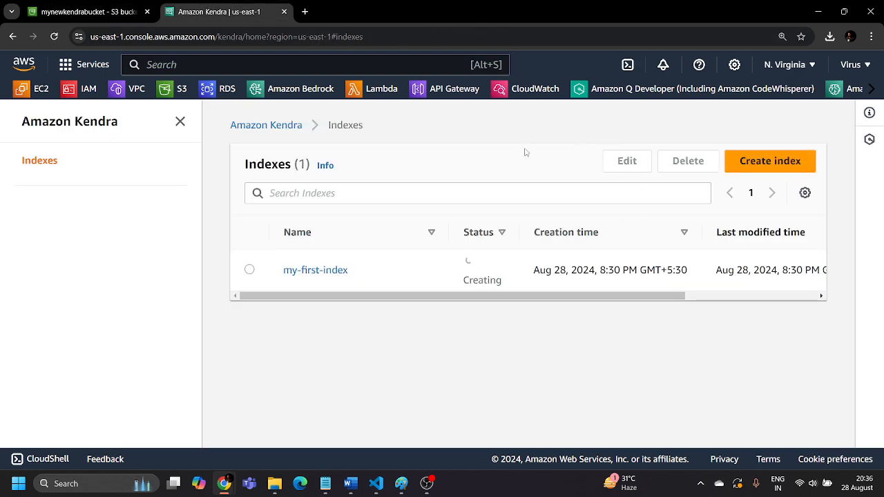
left_click(54, 37)
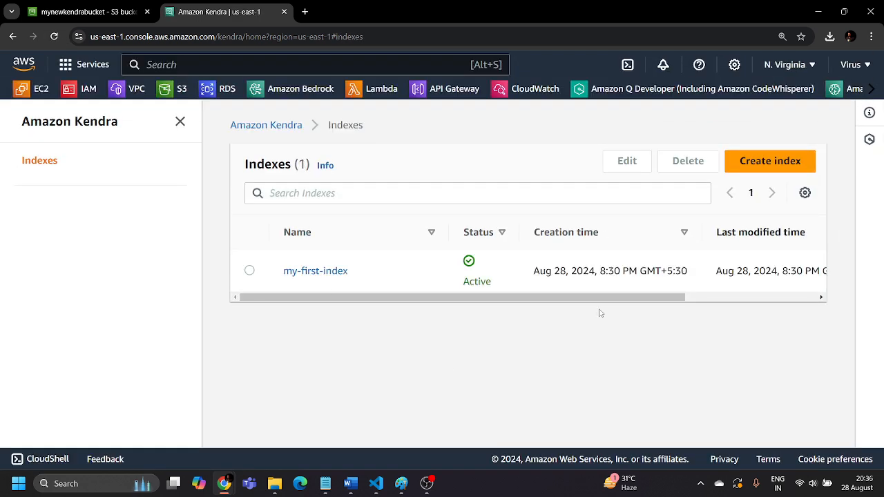
double_click(488, 281)
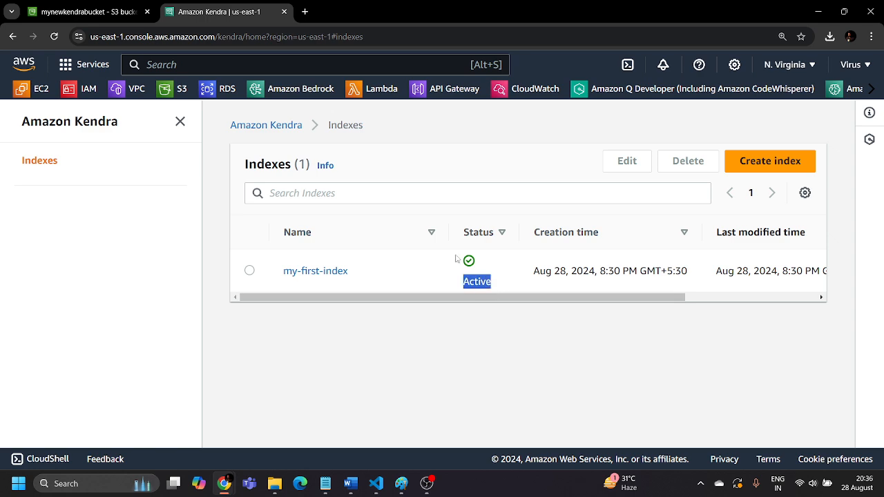
left_click(480, 338)
left_click(302, 275)
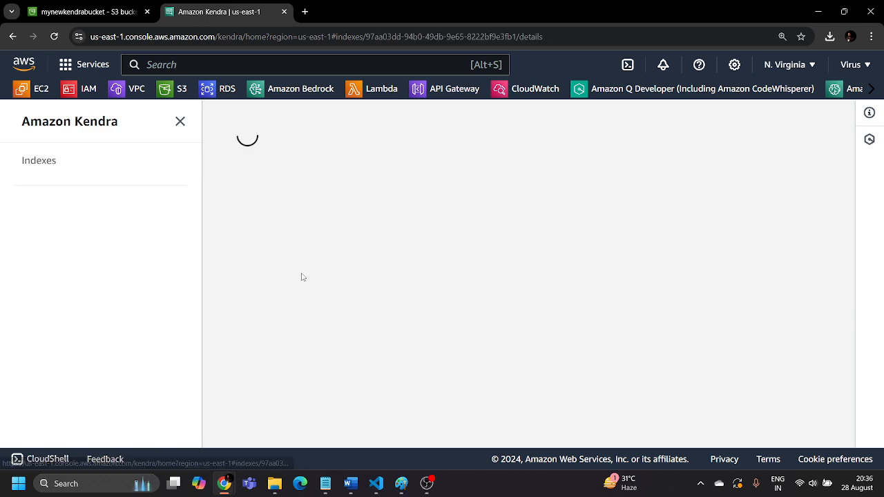
Review the Getting started steps of my-first-index on creating an index and adding data sources
scroll(301, 277, "down", 2)
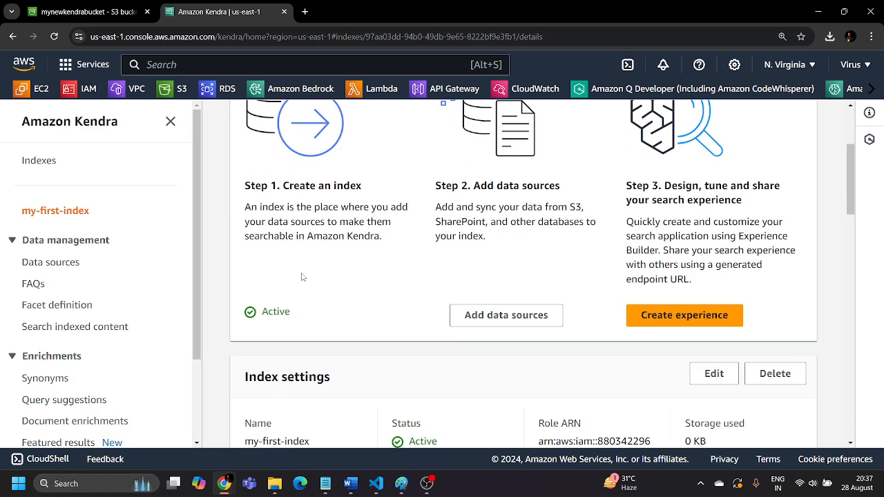
left_click_drag(245, 185, 377, 190)
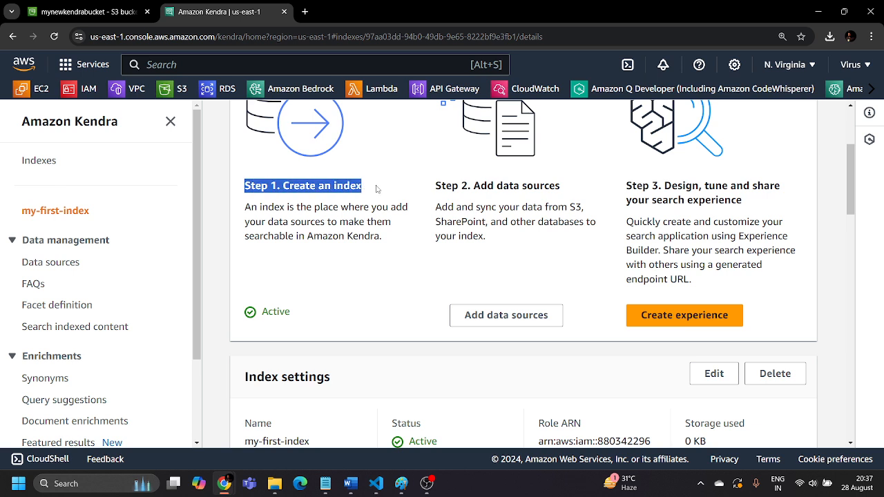
left_click(378, 190)
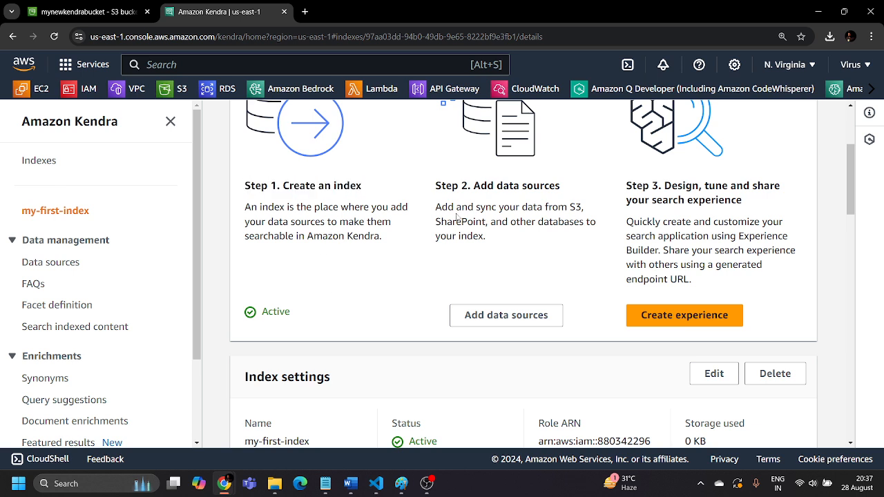
left_click_drag(474, 185, 576, 192)
left_click(581, 193)
left_click_drag(436, 207, 549, 221)
left_click(566, 212)
left_click_drag(486, 223, 418, 229)
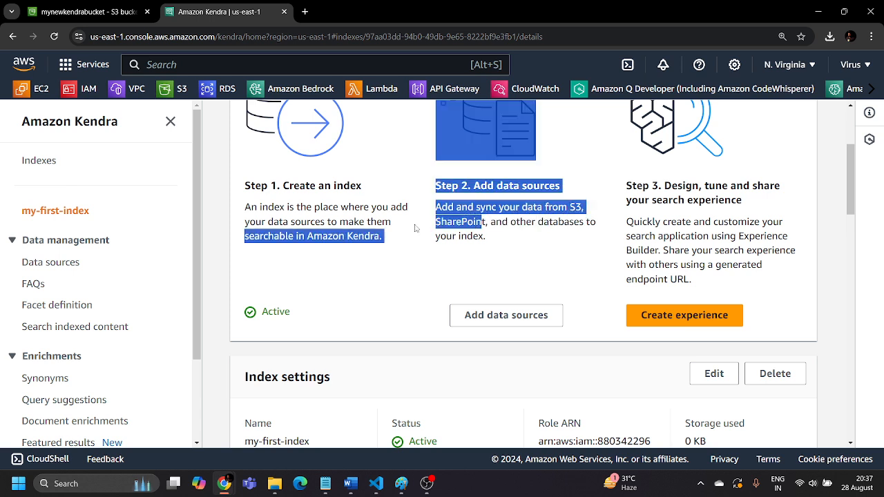
left_click(550, 240)
scroll(550, 240, "up", 2)
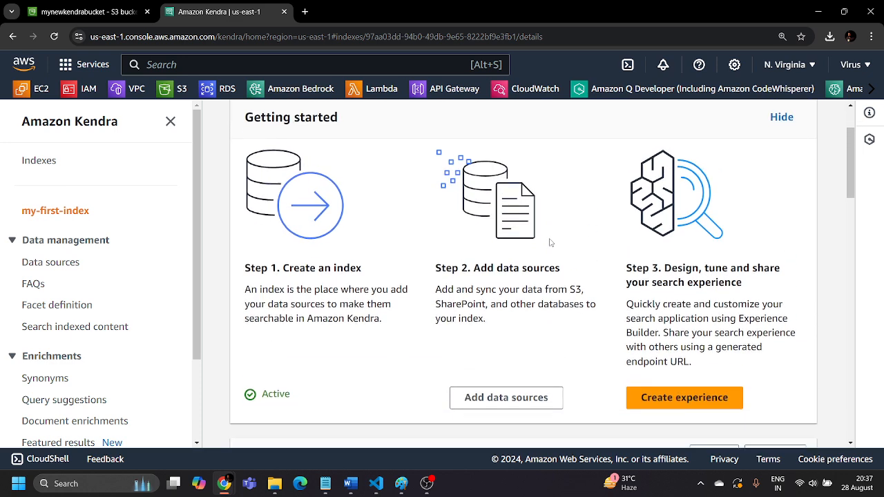
scroll(550, 243, "down", 2)
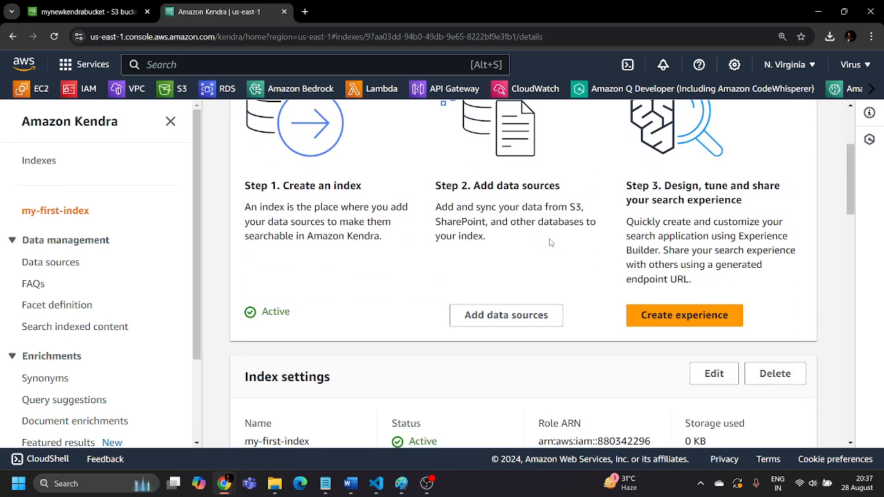
Start adding a data source to my-first-index and look through the available data source connectors
left_click(497, 316)
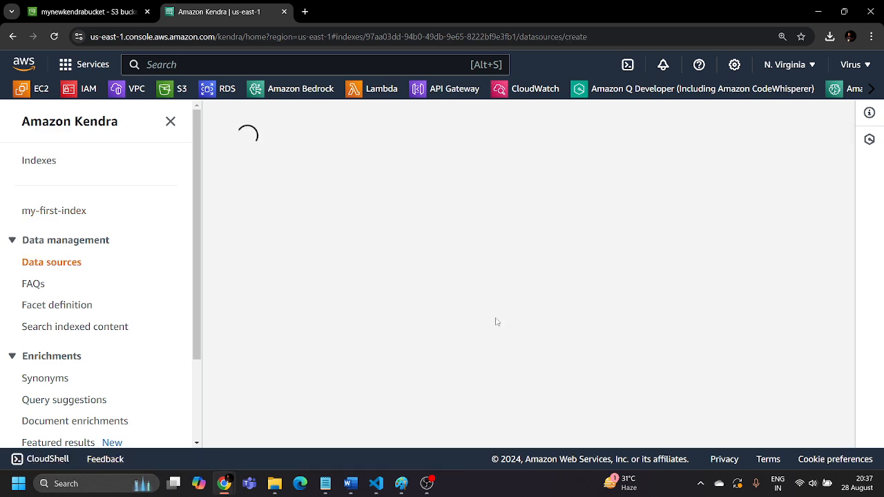
scroll(414, 290, "down", 3)
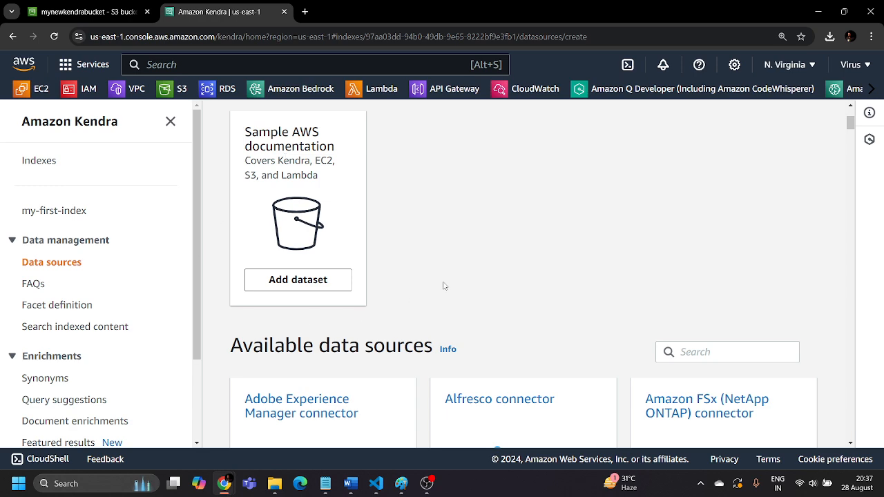
scroll(444, 286, "down", 3)
scroll(416, 266, "down", 3)
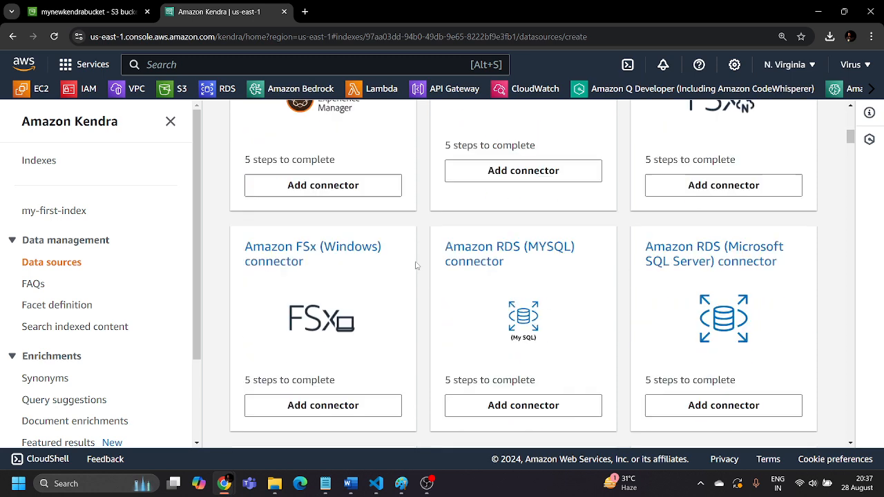
scroll(417, 265, "down", 5)
scroll(417, 269, "down", 3)
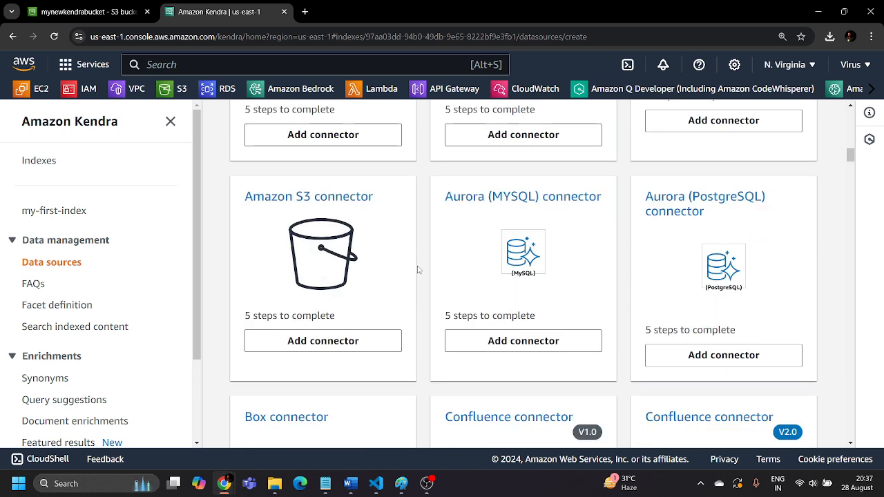
scroll(417, 270, "down", 1)
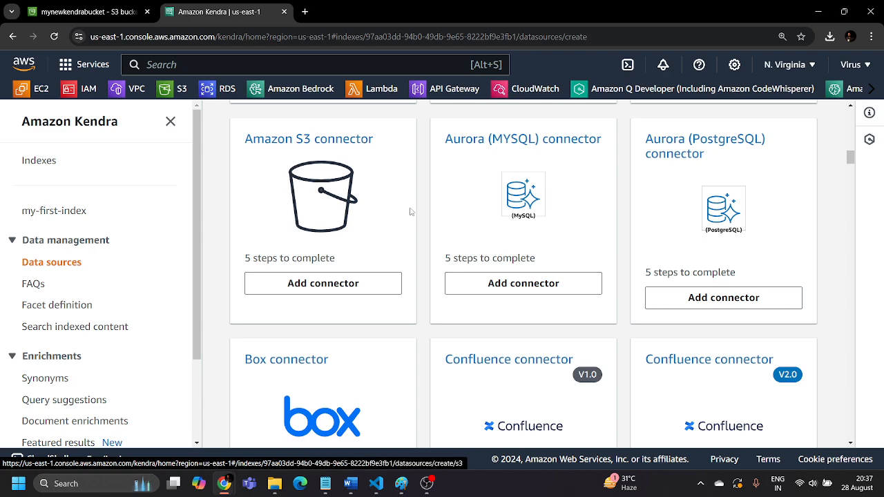
scroll(430, 295, "up", 10)
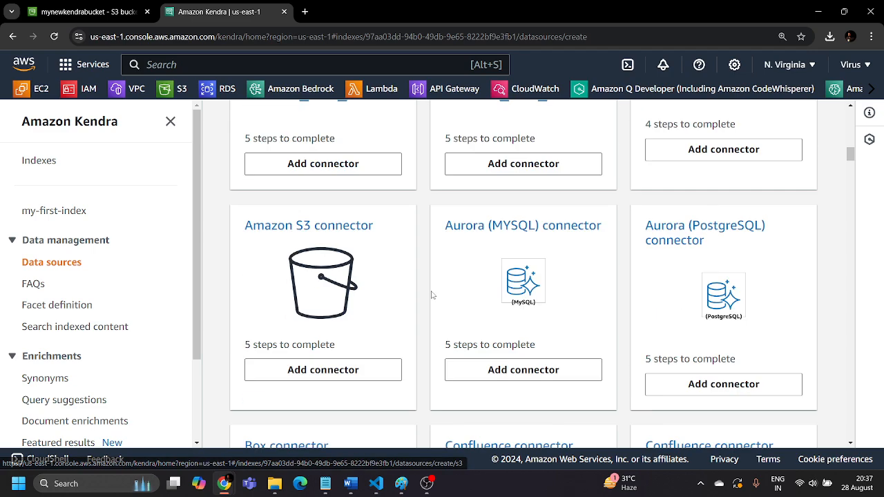
scroll(428, 295, "up", 2)
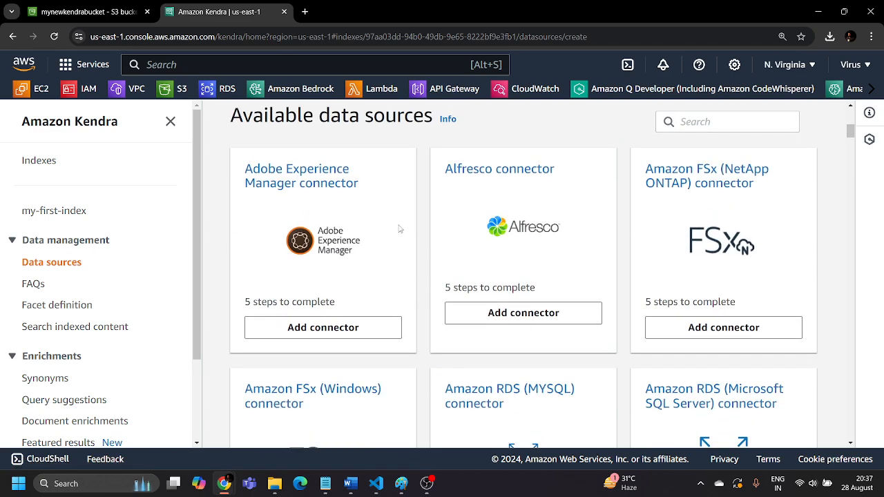
scroll(401, 229, "down", 8)
scroll(435, 264, "down", 10)
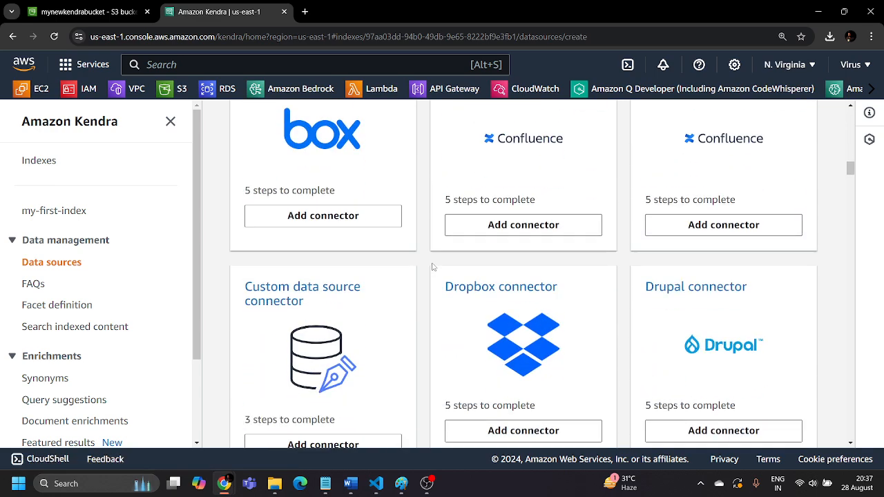
scroll(430, 266, "up", 6)
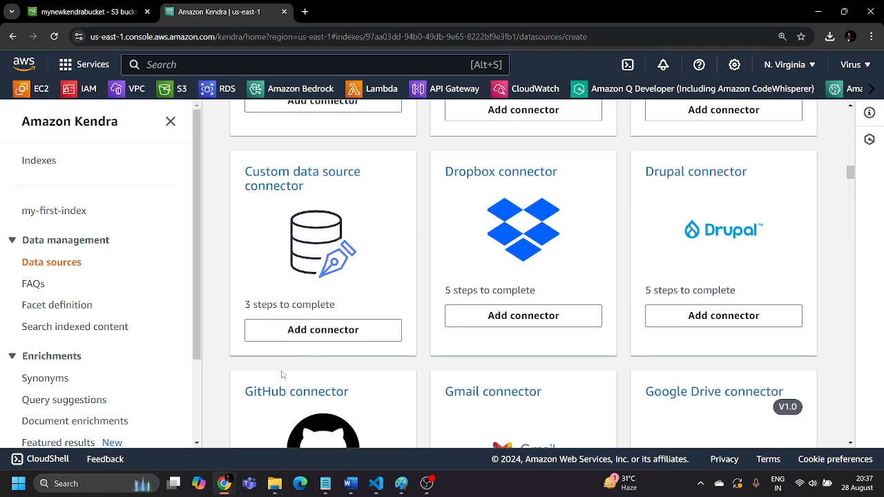
scroll(411, 366, "down", 3)
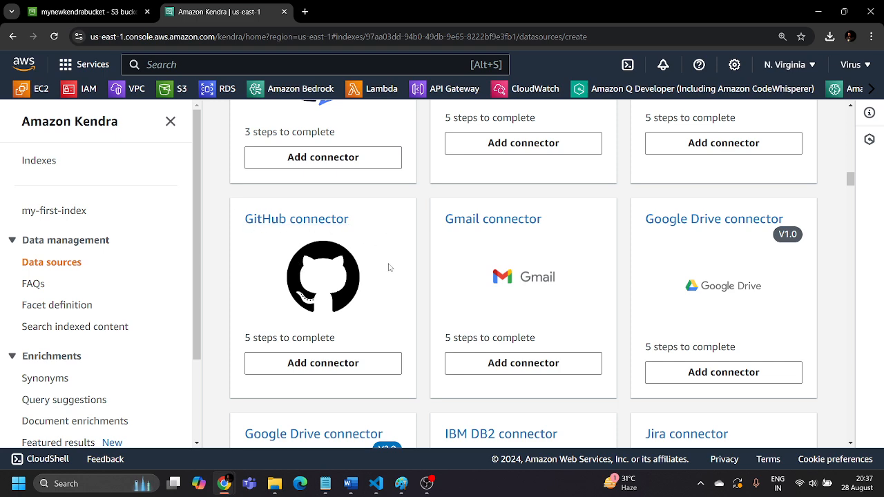
scroll(653, 318, "down", 5)
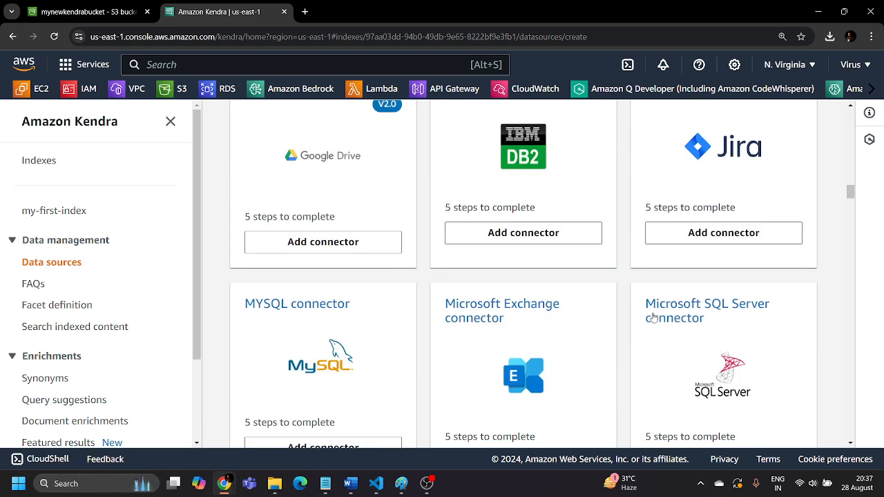
Return to the Amazon S3 connector among the available data sources and add it to my-first-index
scroll(409, 281, "up", 7)
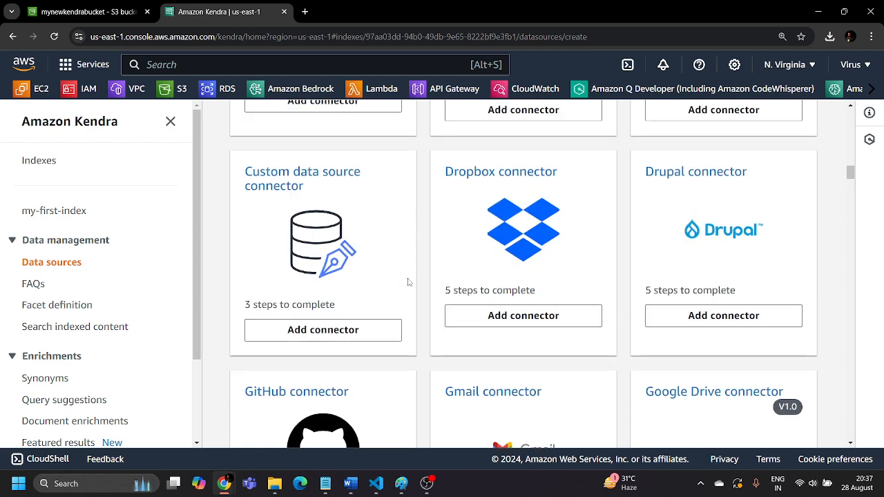
scroll(259, 237, "up", 3)
scroll(304, 240, "up", 2)
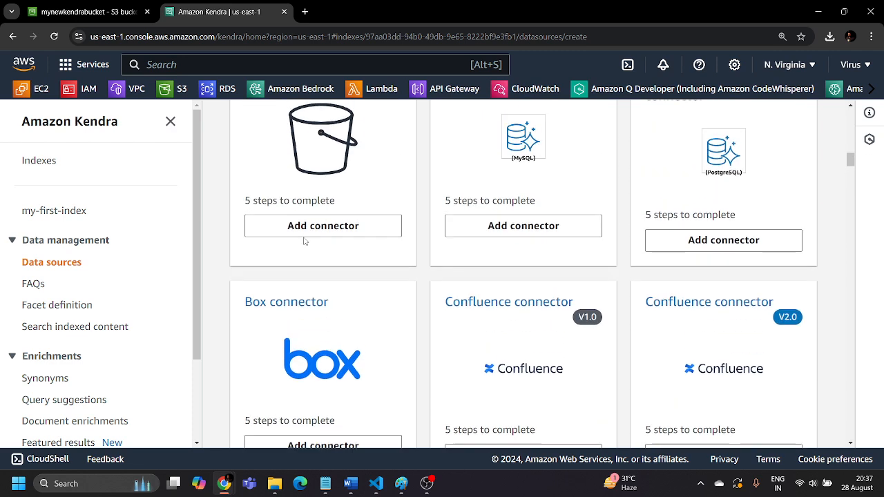
scroll(304, 240, "up", 2)
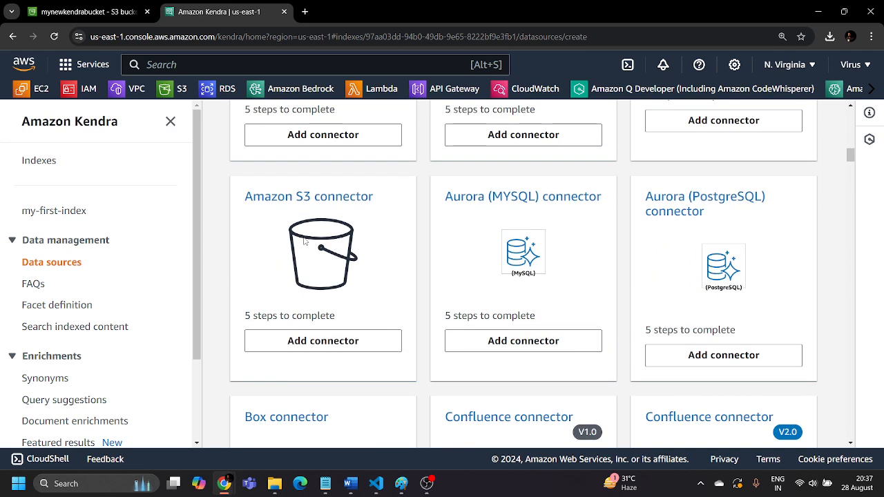
left_click(339, 341)
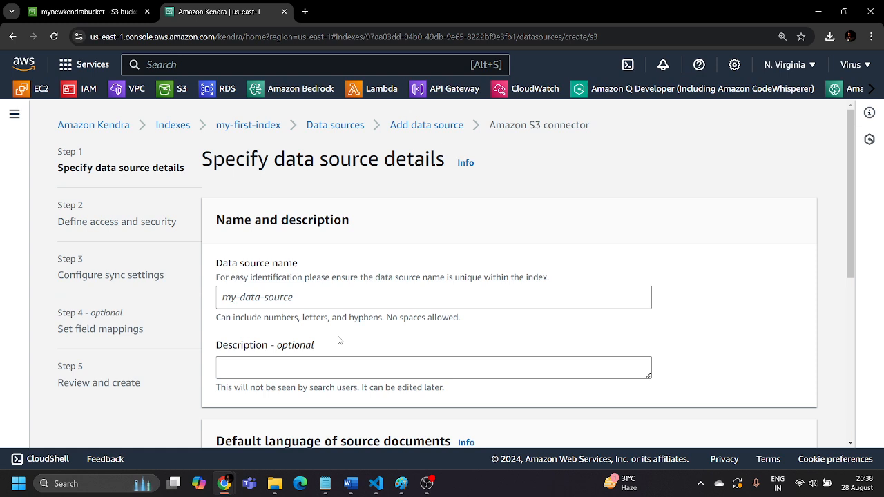
Give the data source a name starting with my-new-data, keep English (en) as default language, and continue to access and security
left_click(339, 297)
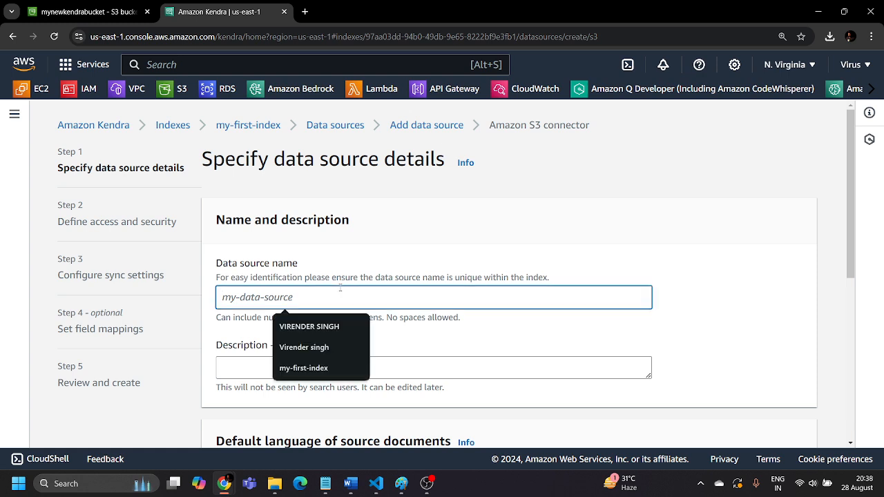
type("my-new-")
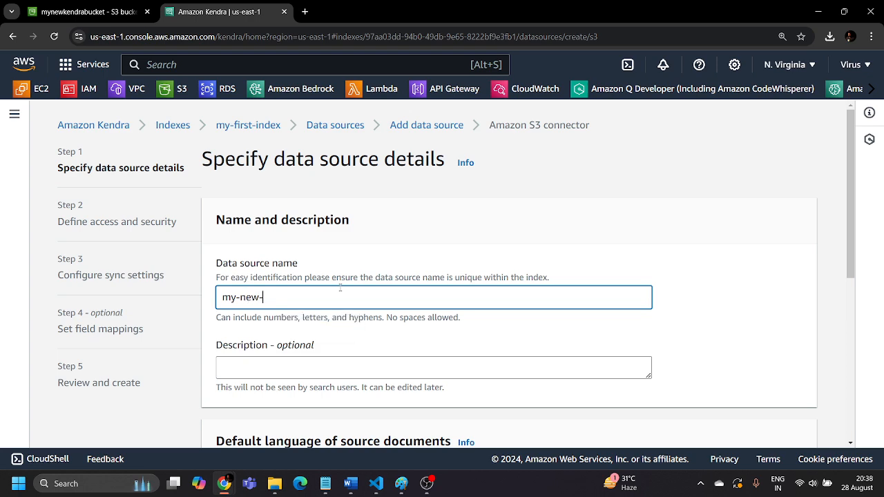
type("data-si")
scroll(346, 296, "down", 3)
scroll(302, 236, "down", 1)
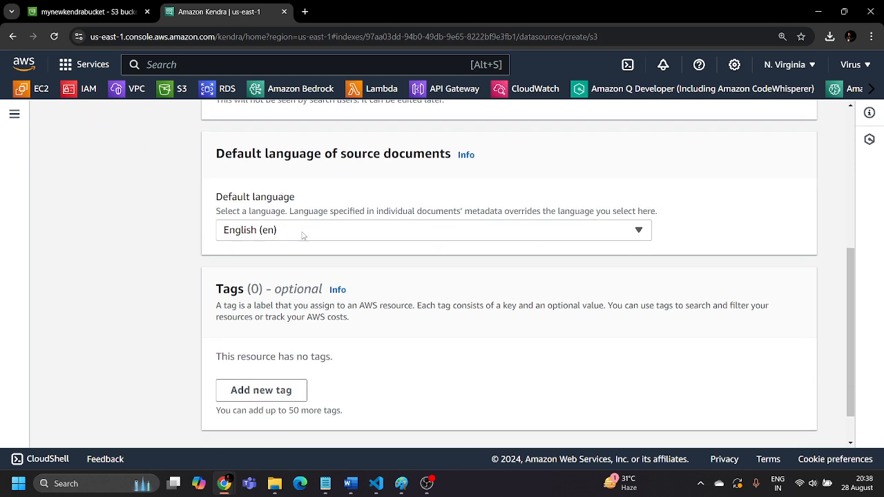
scroll(266, 241, "down", 2)
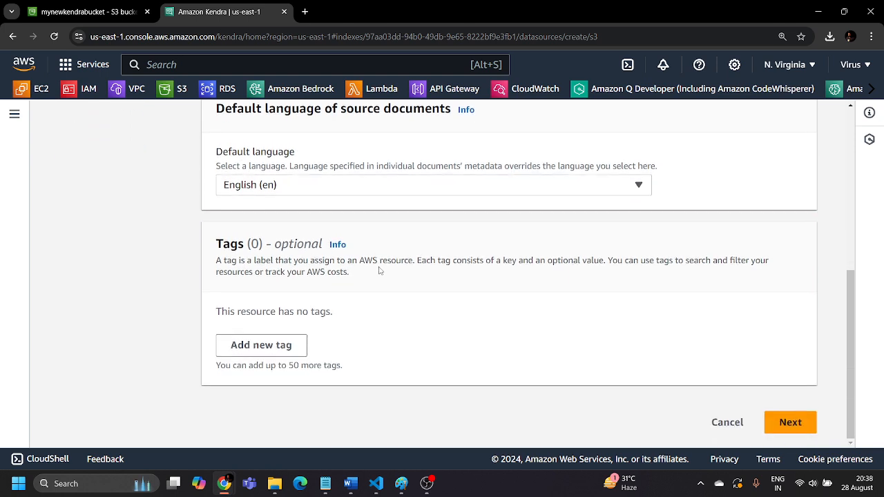
left_click(777, 425)
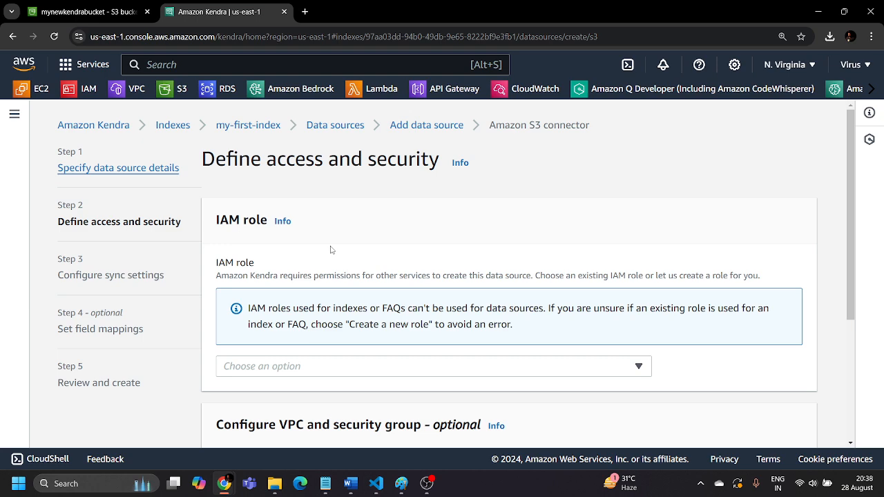
Choose to create a new IAM role for the data source and name it AmazonKendra-Data-source-role
scroll(330, 250, "down", 2)
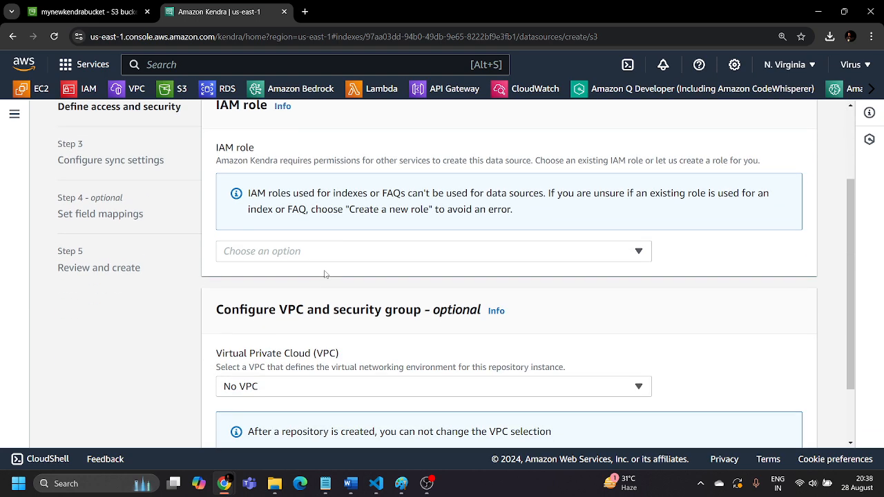
left_click(322, 256)
left_click(270, 295)
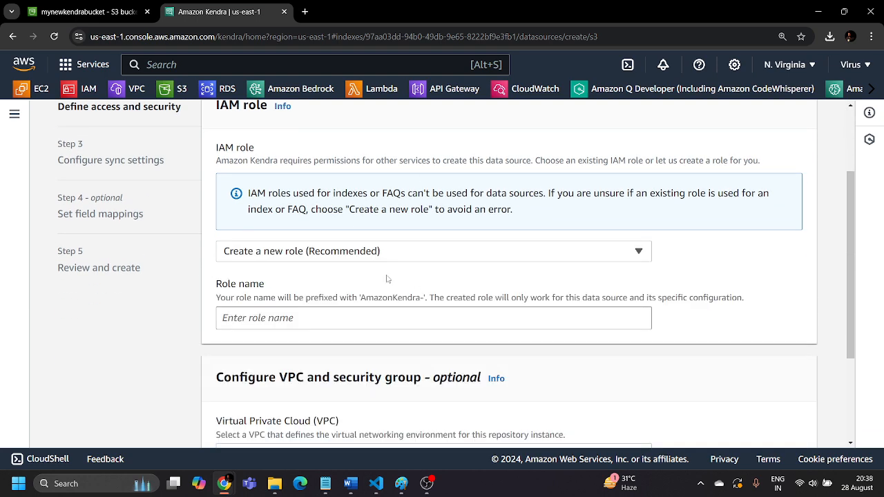
left_click(306, 323)
left_click(308, 343)
left_click(324, 321)
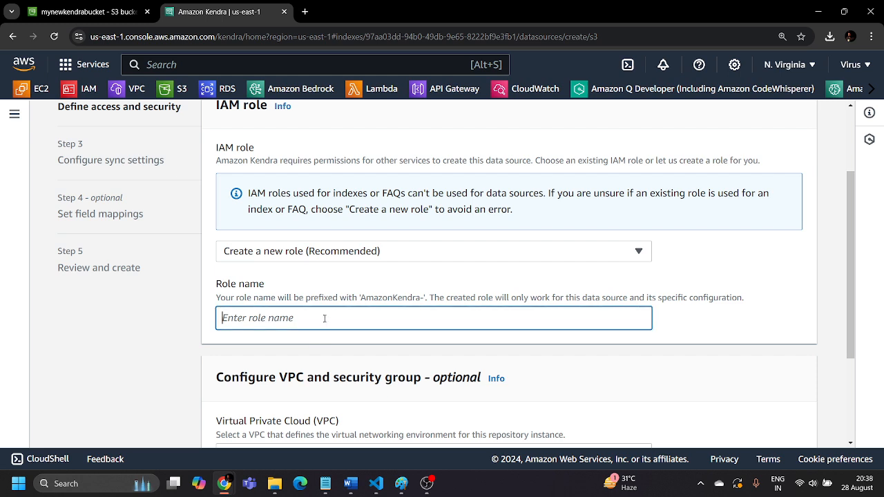
type("Data-")
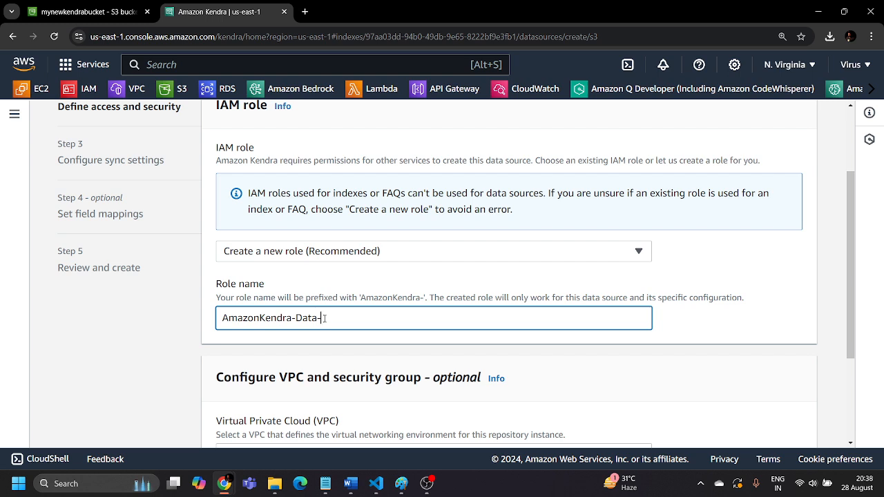
type("source-role")
left_click(404, 353)
Check the VPC choices, keep No VPC for the data source, and continue to the sync settings
scroll(404, 353, "down", 3)
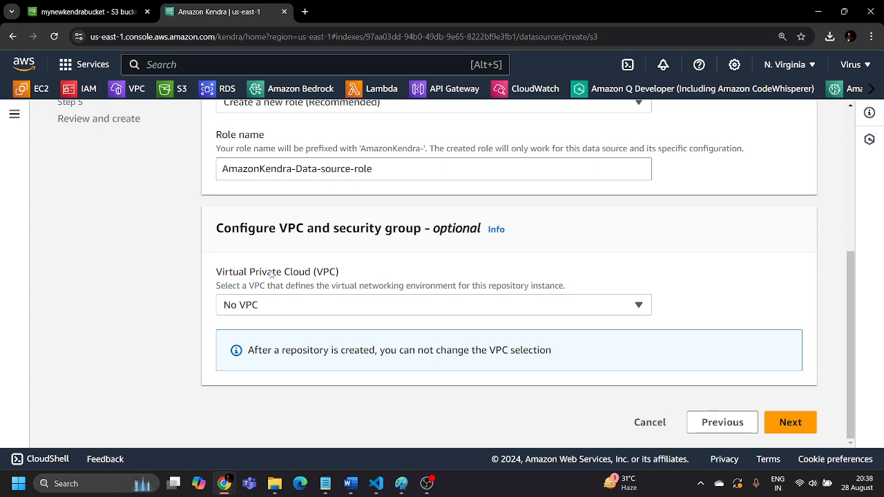
left_click(339, 298)
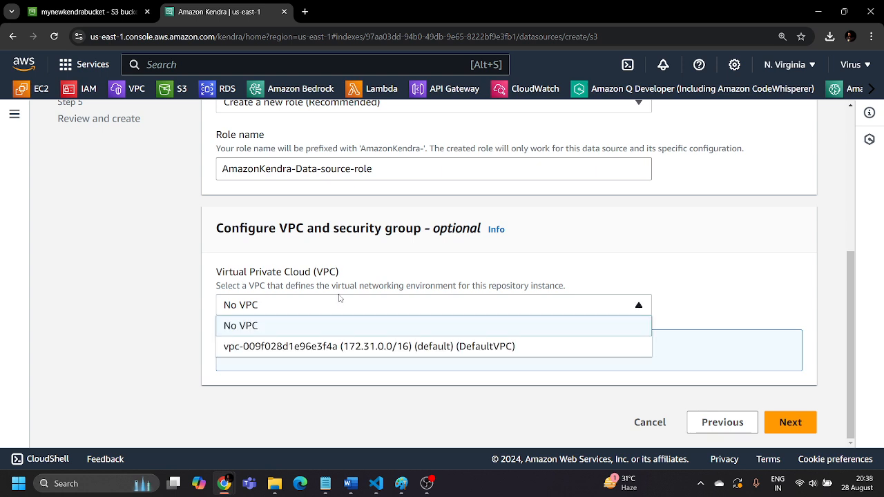
left_click(266, 308)
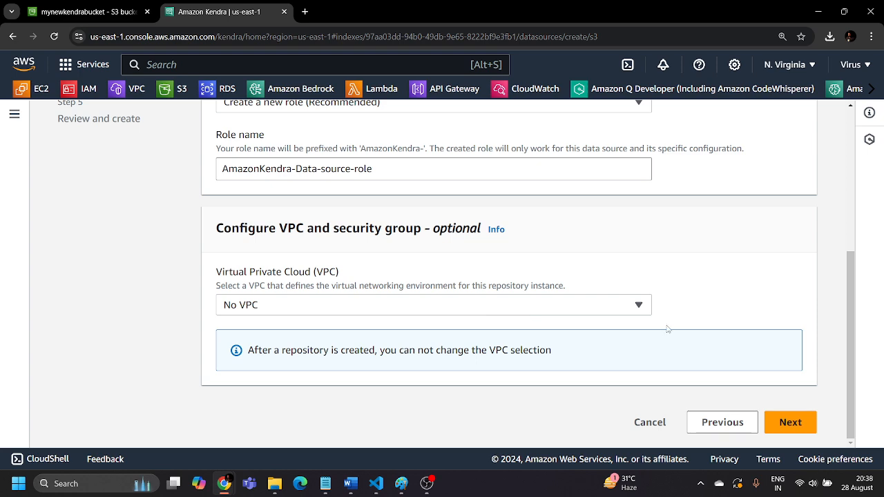
left_click(790, 422)
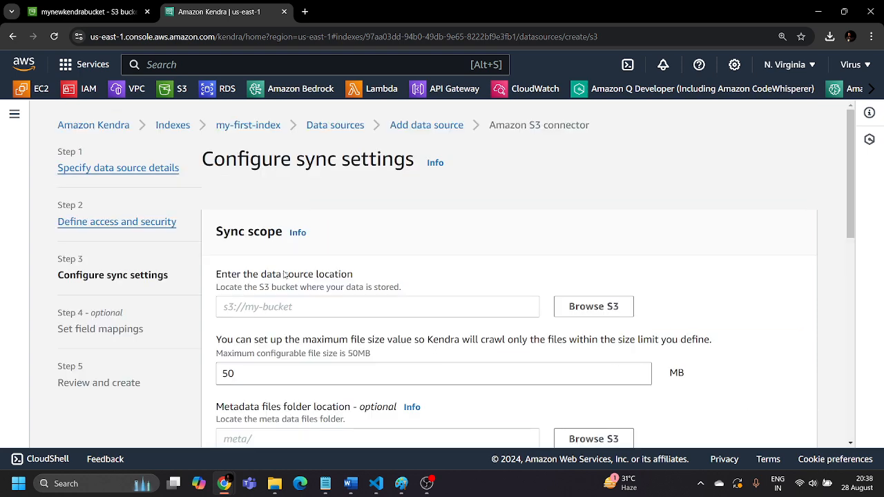
Browse the S3 buckets and set mynewkendrabucket as the data source location in the sync scope
scroll(284, 275, "down", 2)
left_click_drag(223, 162, 385, 165)
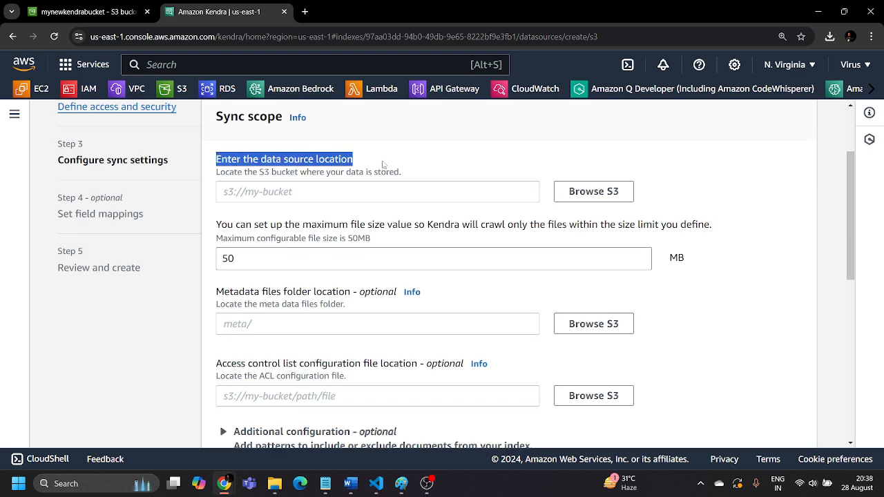
left_click(386, 164)
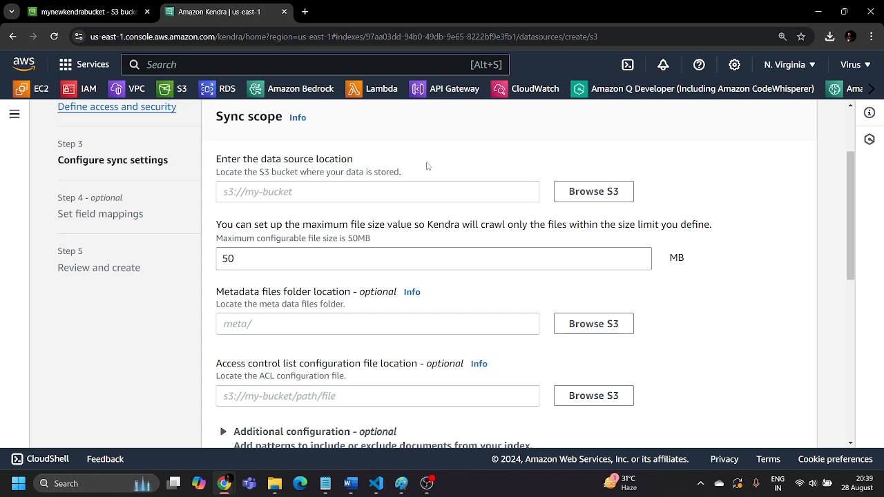
left_click(587, 193)
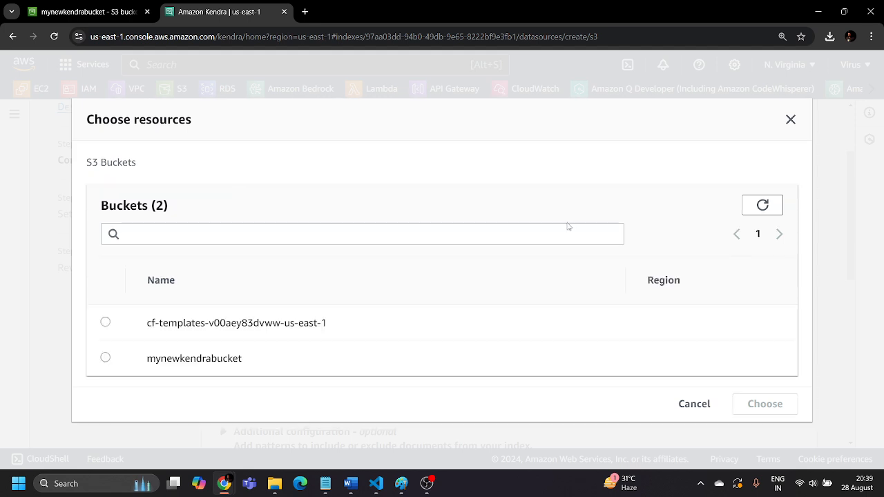
left_click(106, 357)
left_click(765, 405)
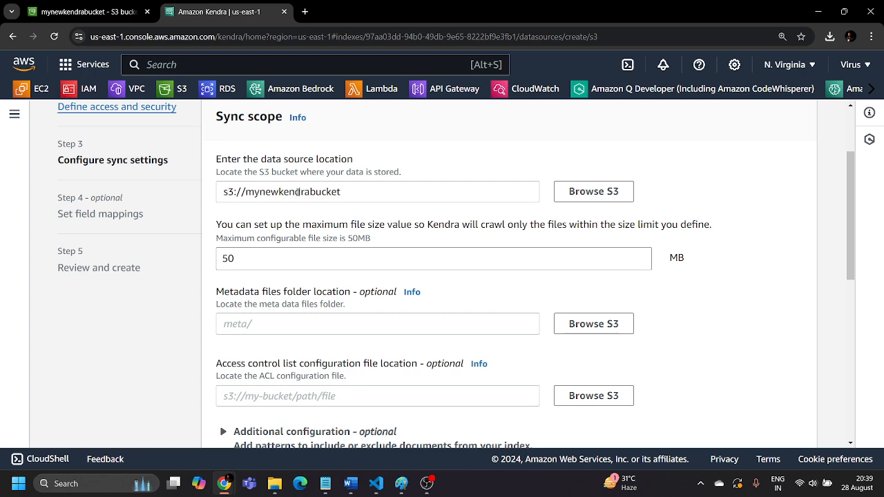
Keep Full sync as the sync mode, set the sync run schedule frequency to Run on demand, and continue to field mappings
scroll(375, 277, "down", 2)
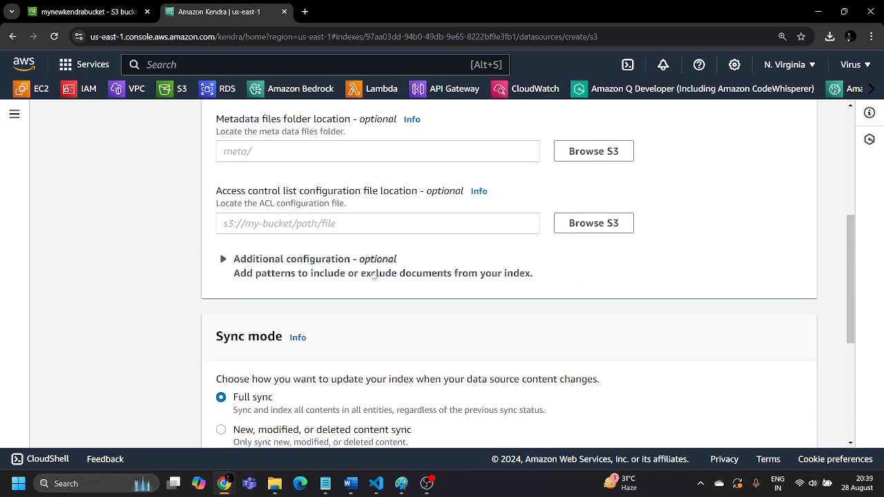
scroll(326, 325, "down", 2)
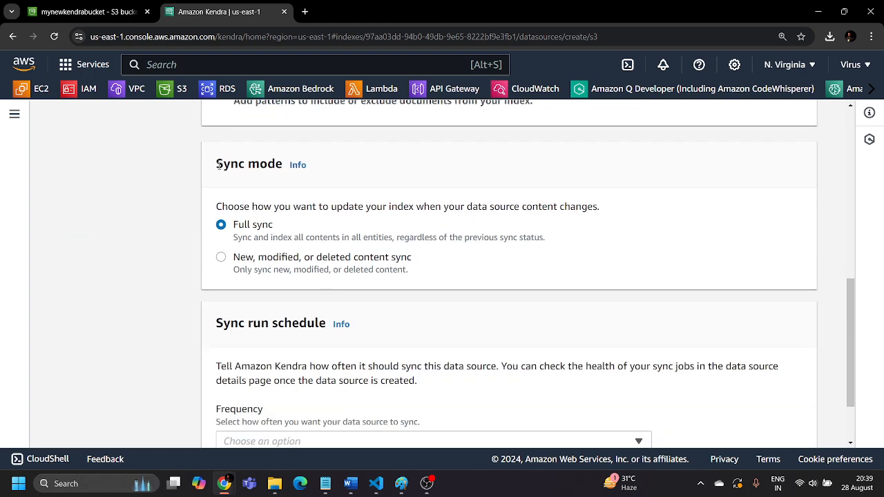
left_click_drag(216, 165, 371, 187)
left_click(404, 188)
scroll(416, 174, "down", 1)
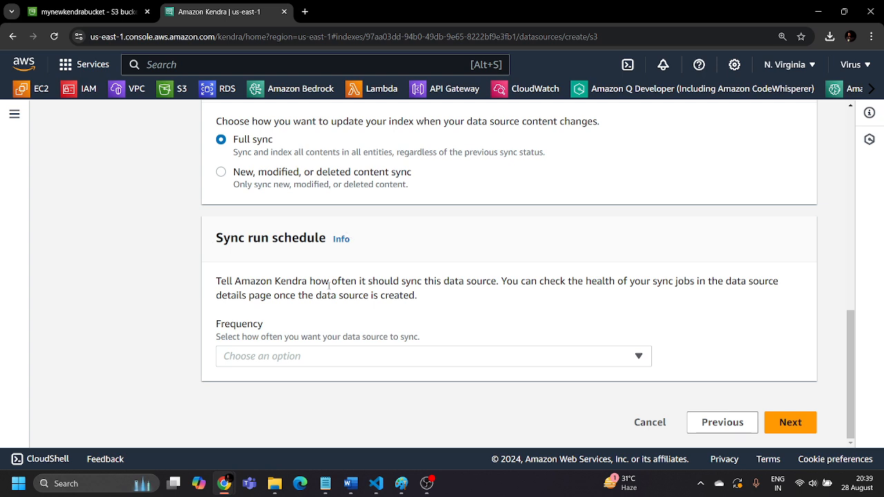
left_click(344, 363)
left_click(315, 235)
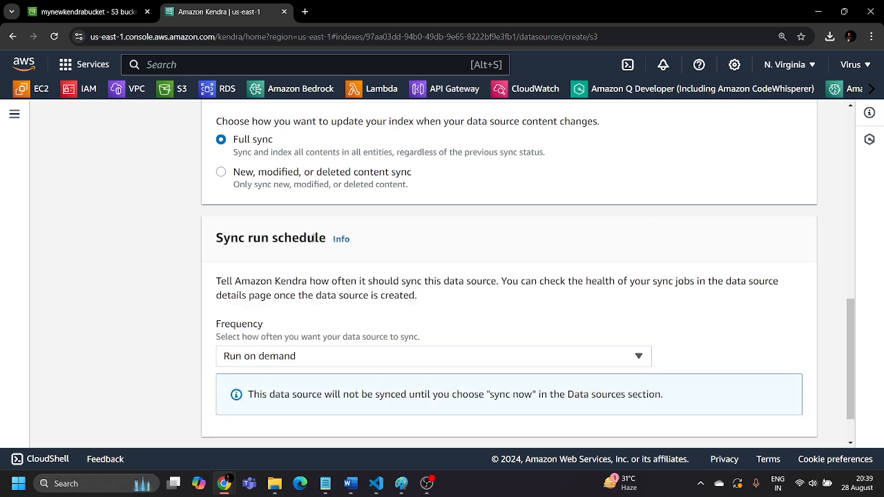
scroll(325, 325, "down", 1)
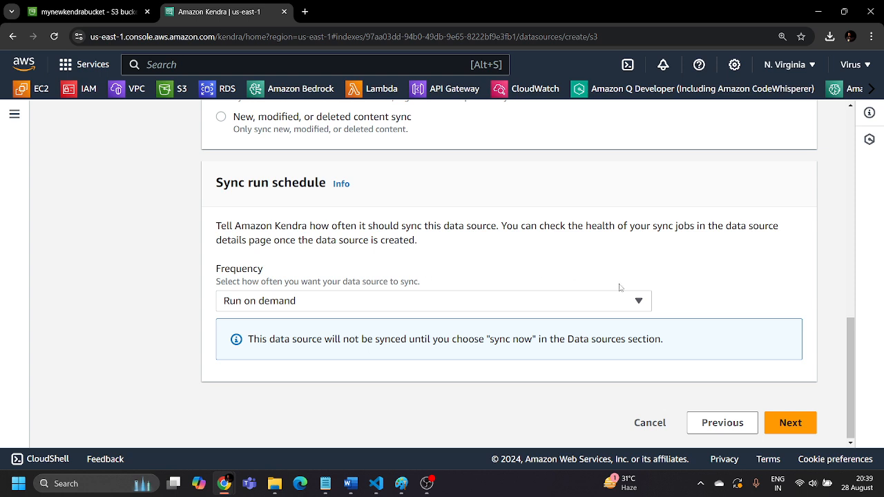
left_click(803, 421)
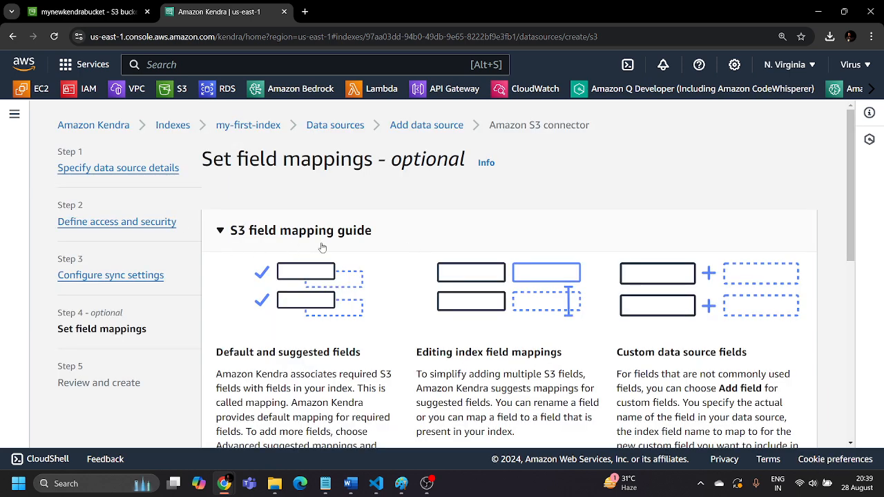
Read the S3 field mapping guide, keep the default s3_document_id mapping, and continue to the review page
scroll(382, 259, "down", 1)
scroll(391, 192, "down", 3)
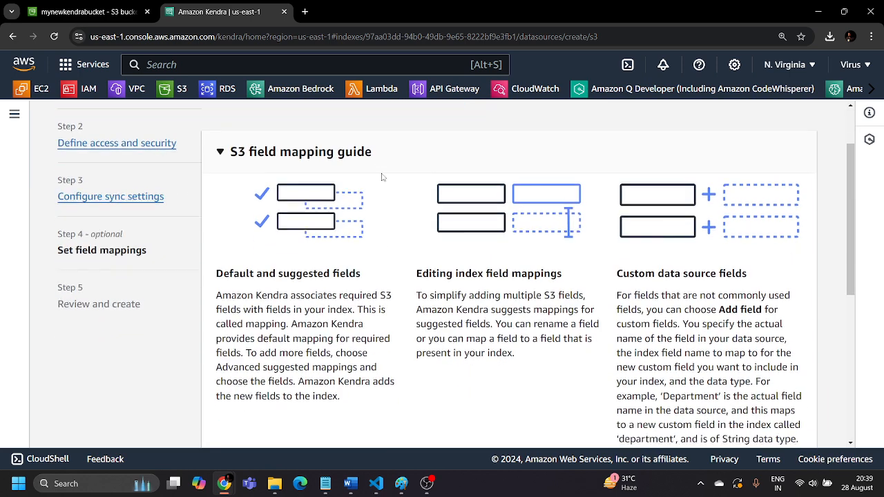
left_click_drag(218, 143, 670, 270)
left_click(671, 275)
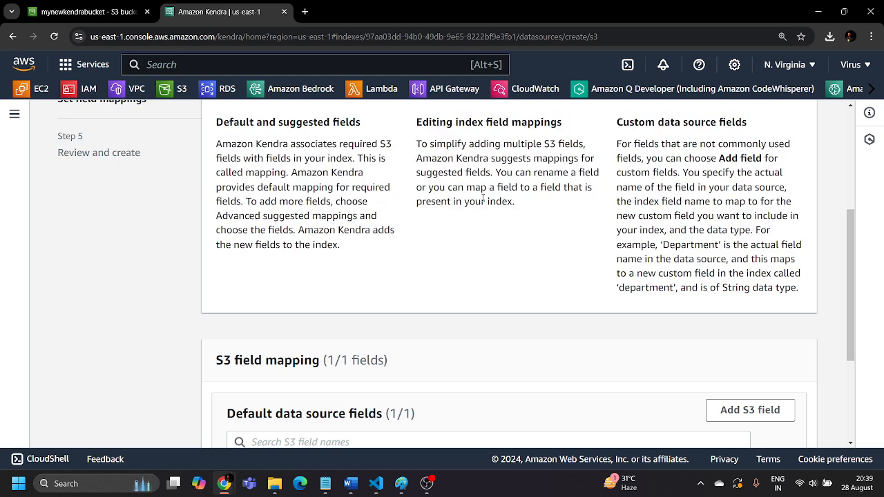
scroll(482, 200, "down", 2)
scroll(481, 205, "down", 1)
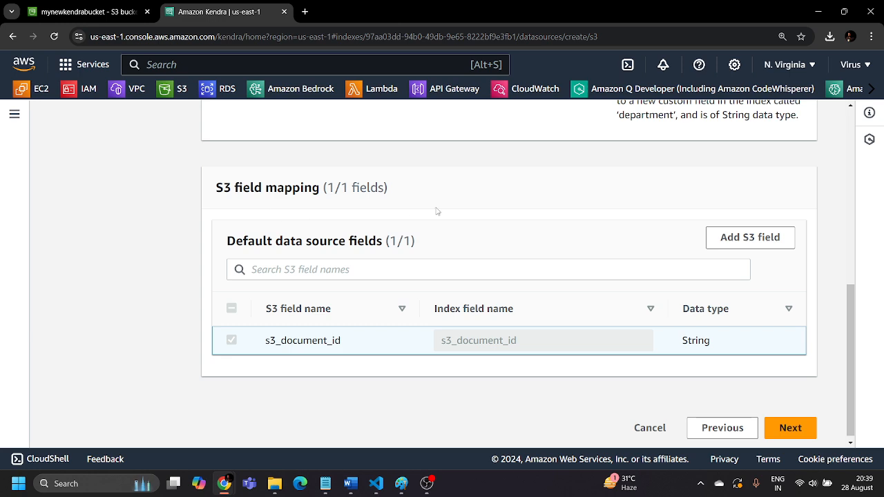
left_click(774, 424)
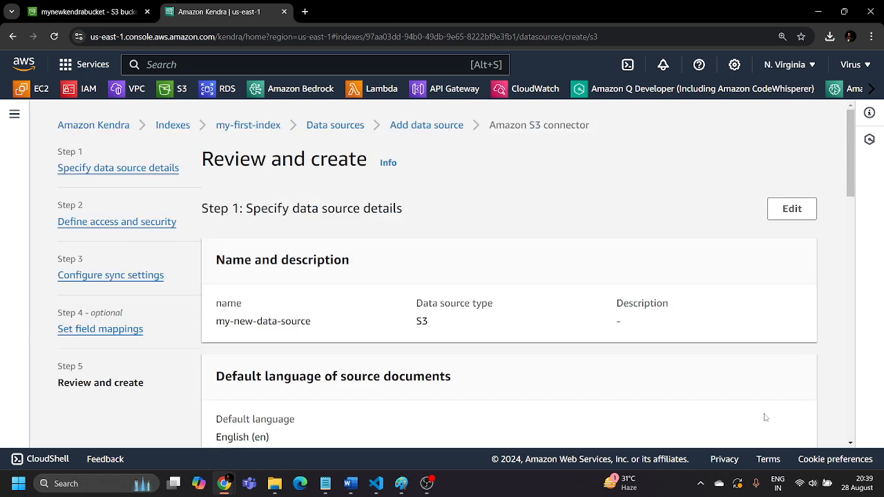
Review the data source configuration through to the field mappings and add the data source to the index
scroll(331, 254, "down", 1)
scroll(332, 254, "down", 10)
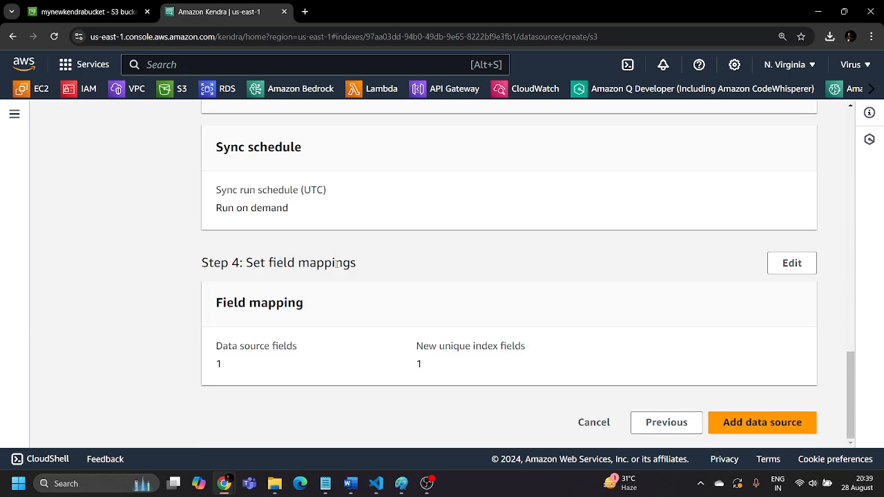
scroll(339, 277, "up", 3)
scroll(529, 297, "down", 3)
left_click(777, 422)
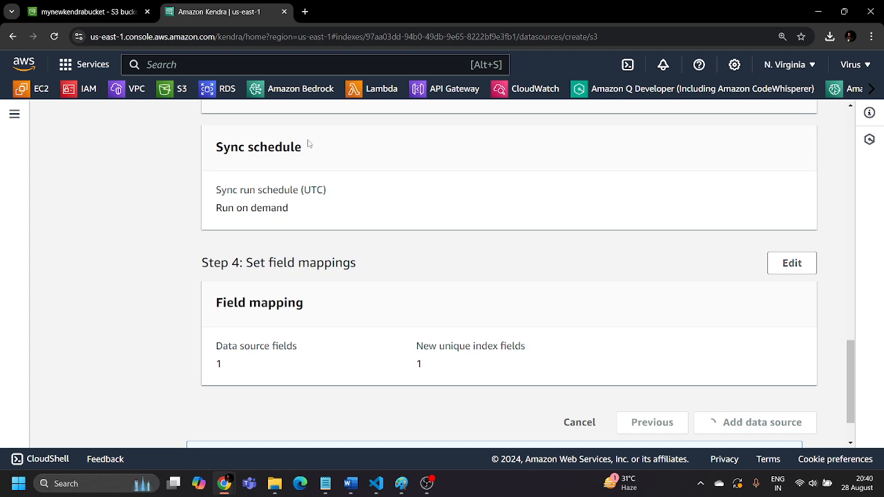
Expand the Kendra navigation to look over its sections, and check the mynewkendrabucket page while the data source is being created
left_click(14, 114)
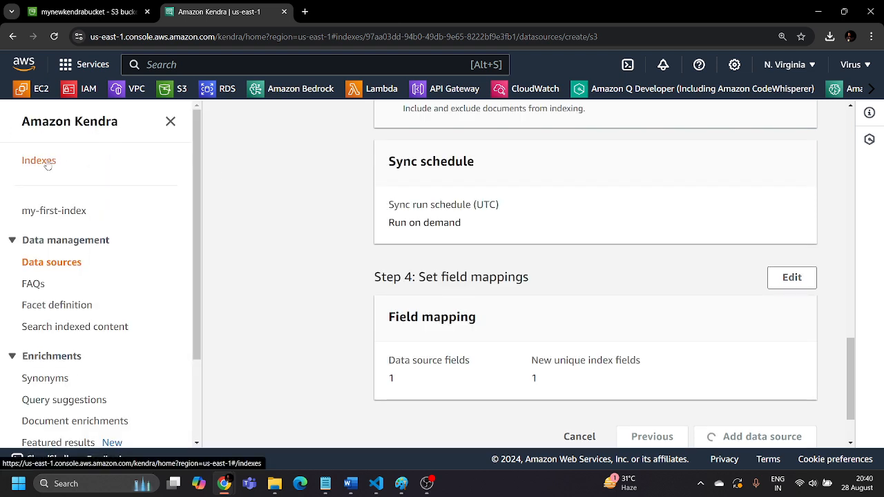
scroll(57, 283, "down", 2)
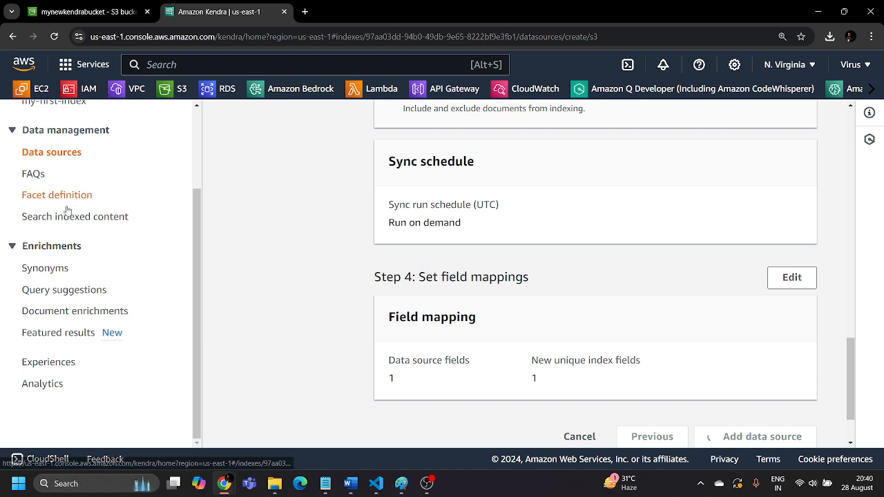
scroll(41, 387, "up", 3)
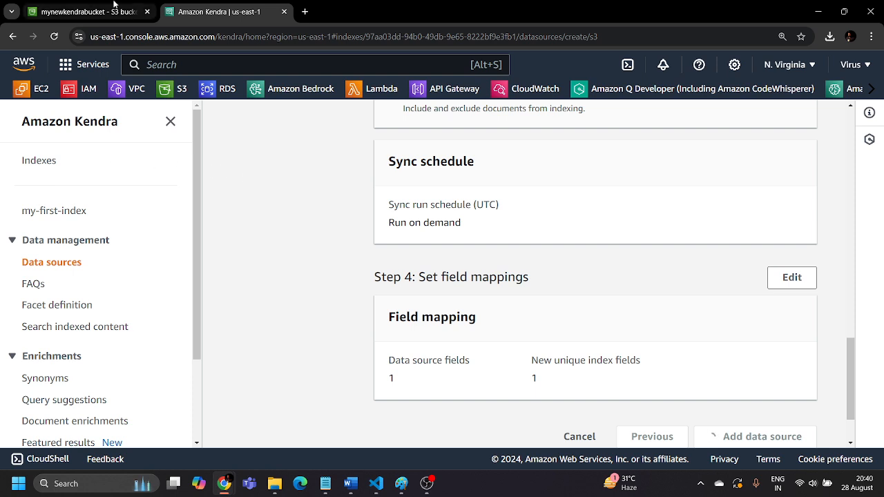
left_click(83, 12)
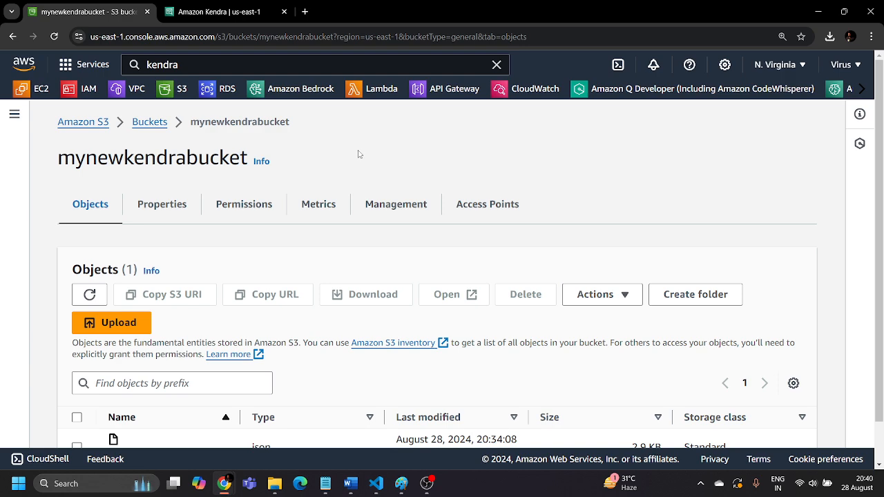
left_click(231, 15)
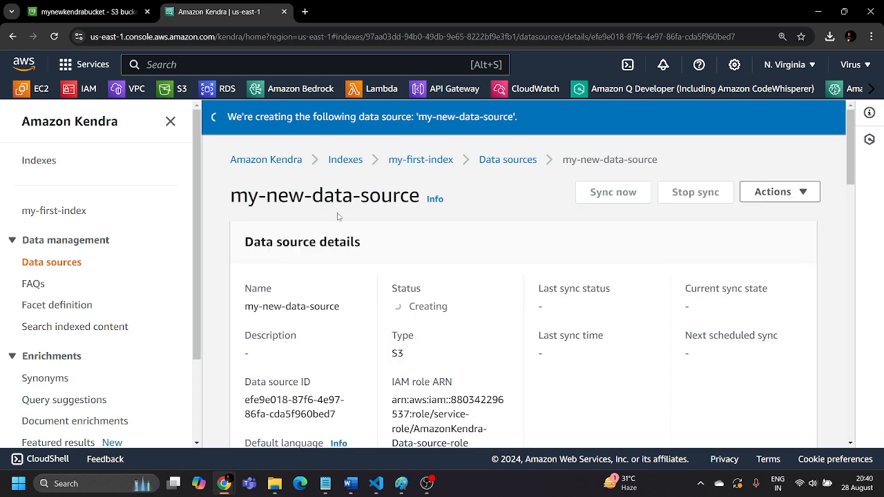
Check the type and IAM role in the details of my-new-data-source and start syncing it
left_click(828, 116)
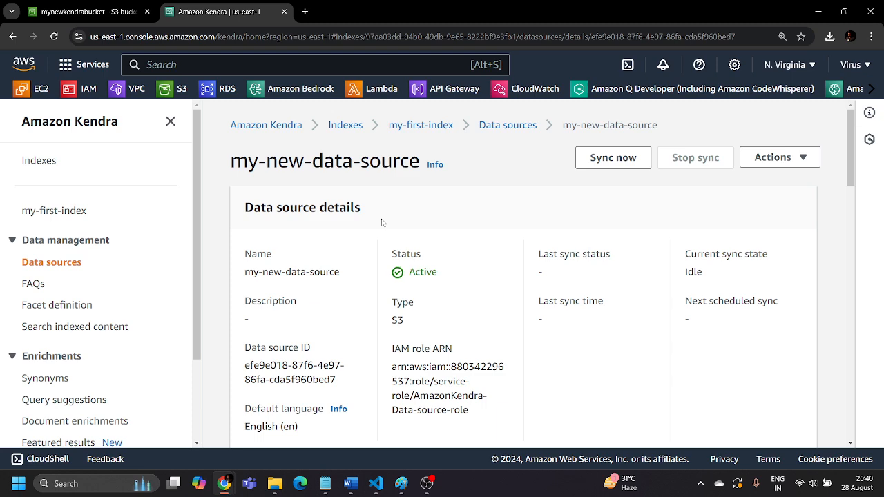
scroll(382, 223, "down", 10)
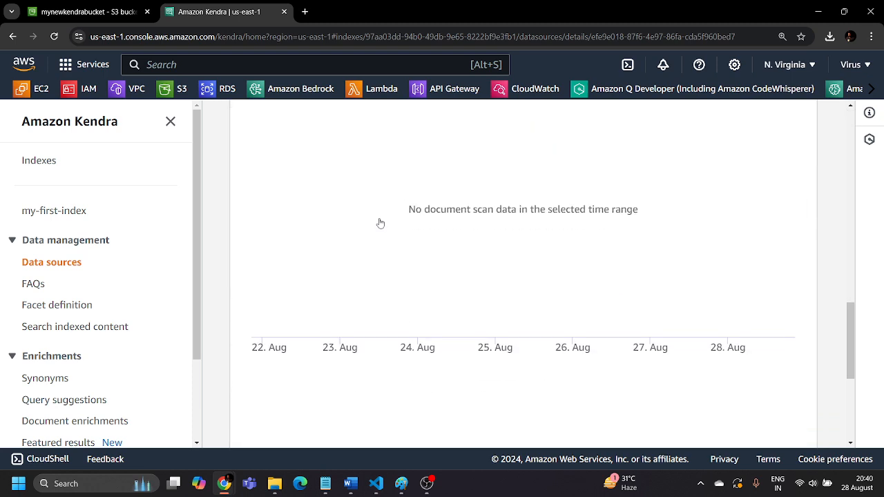
scroll(379, 223, "up", 10)
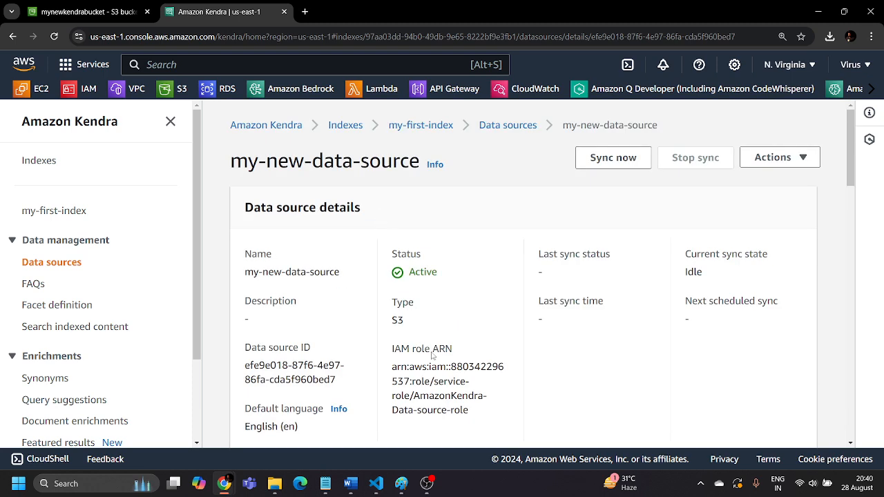
left_click_drag(389, 350, 507, 428)
left_click(507, 377)
left_click_drag(413, 324, 387, 318)
left_click(466, 316)
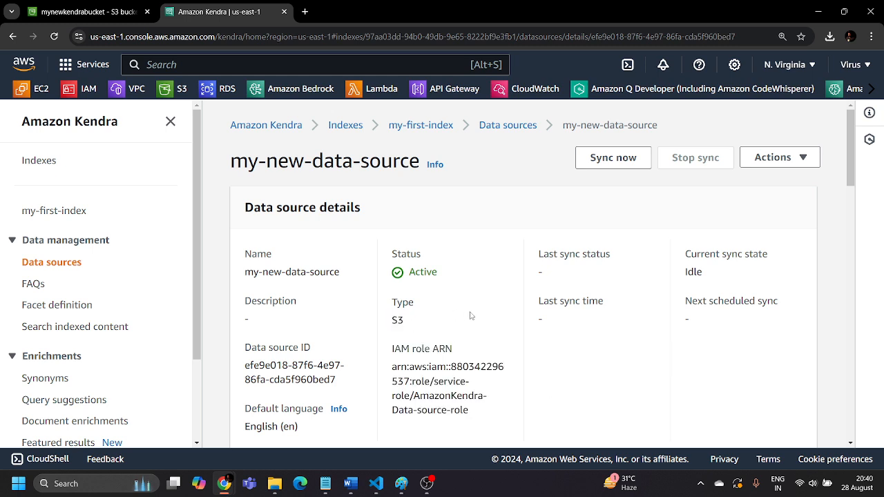
left_click(614, 163)
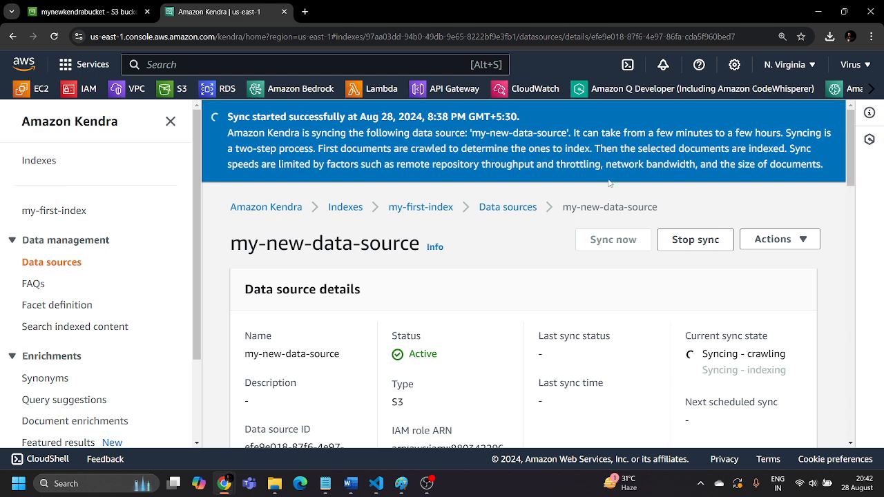
Check the sync run history, current sync state and available actions of my-new-data-source
left_click(274, 483)
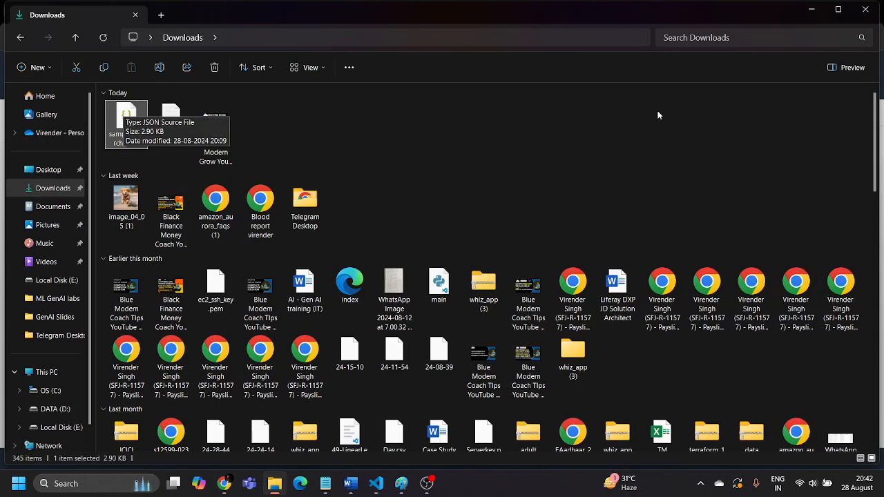
left_click(812, 12)
scroll(474, 259, "down", 8)
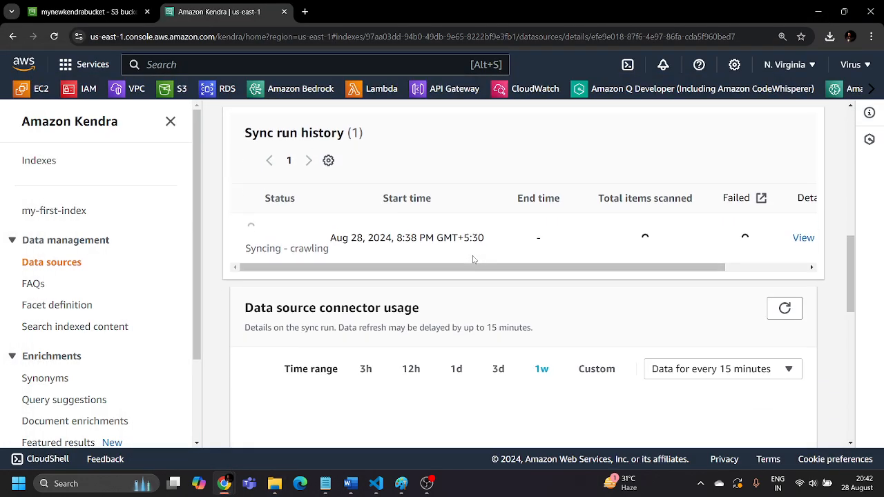
left_click_drag(480, 268, 430, 277)
scroll(414, 311, "up", 3)
scroll(395, 318, "up", 8)
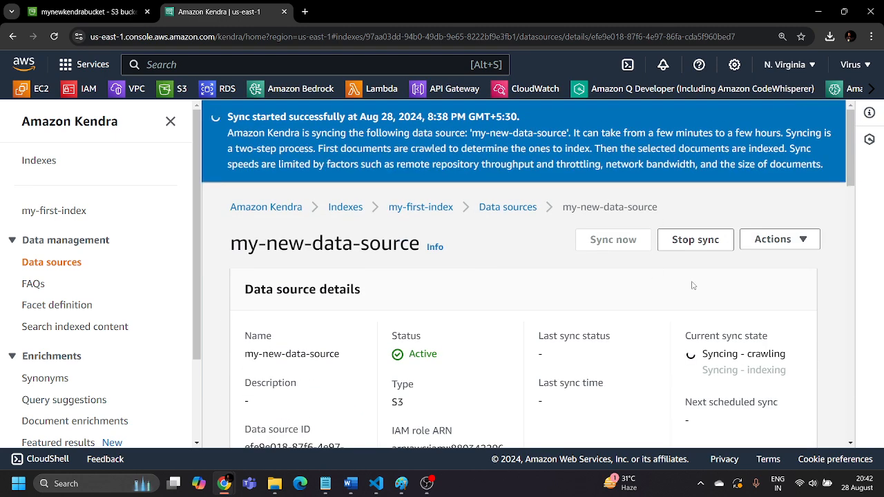
left_click(803, 249)
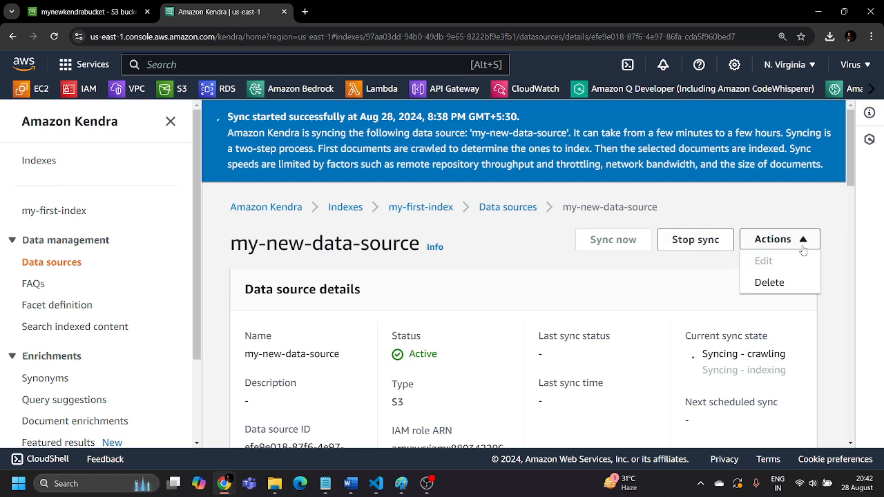
left_click(840, 248)
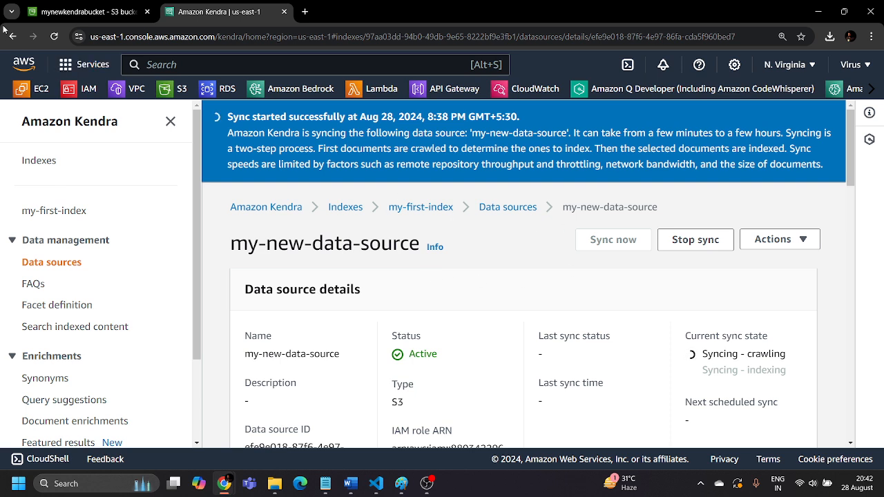
left_click(97, 15)
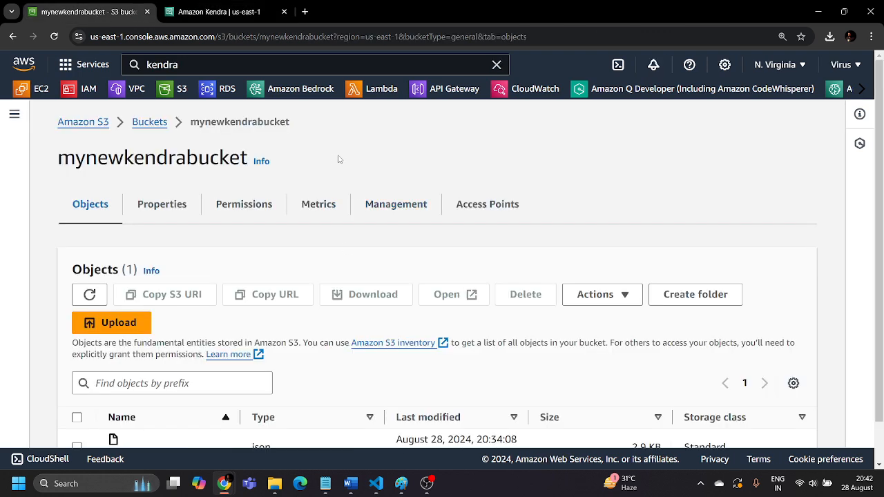
left_click(213, 15)
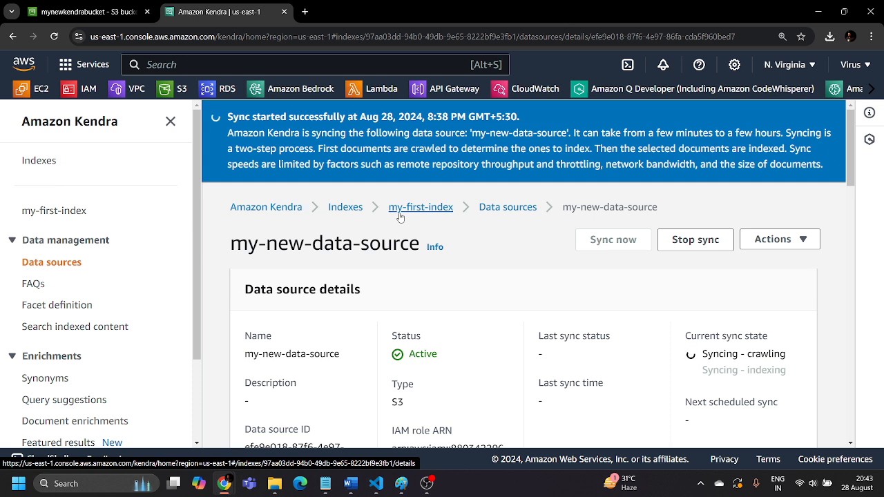
scroll(90, 276, "down", 2)
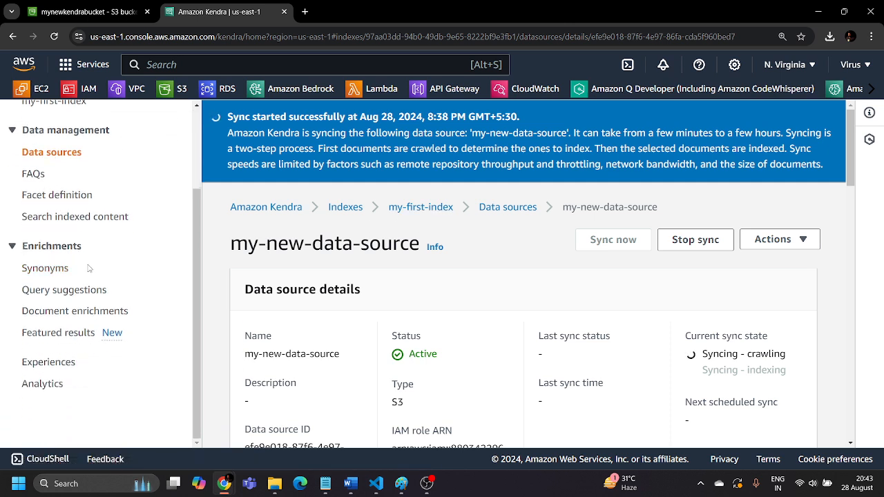
scroll(128, 280, "up", 2)
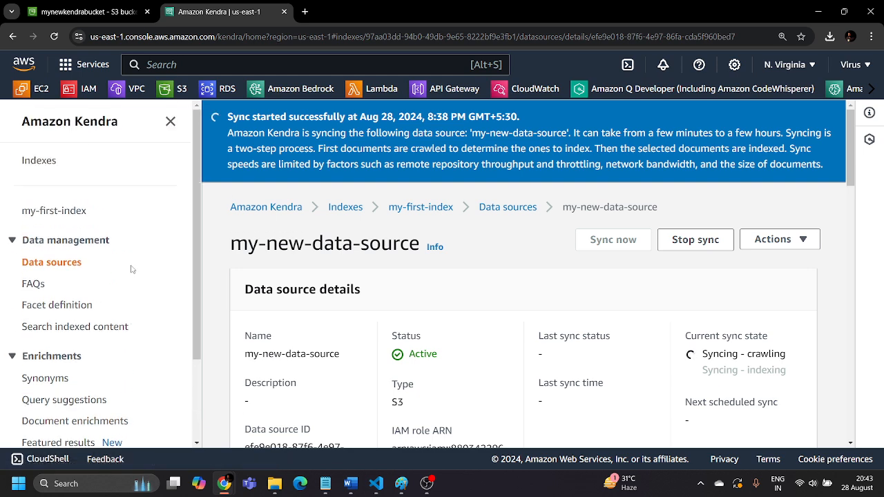
Search the web for "amazon kendra documentation" in a new browser tab
left_click(304, 12)
type("aa")
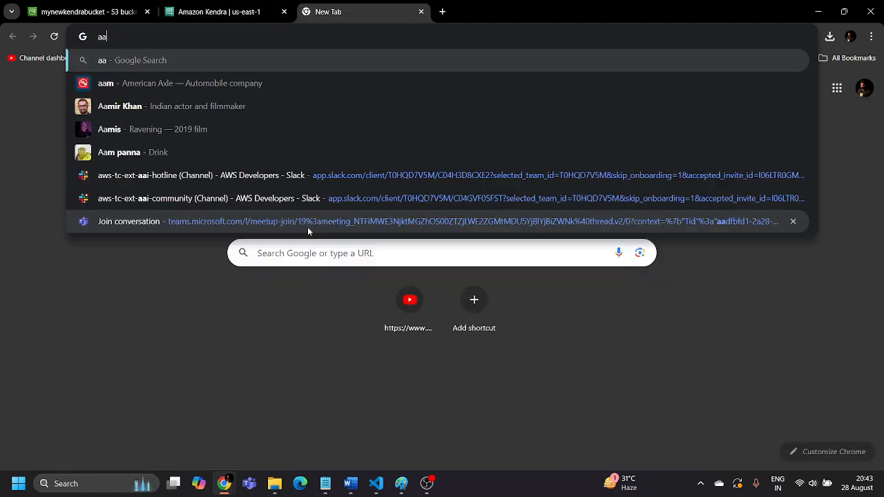
key("BackSpace")
type("mazon kend")
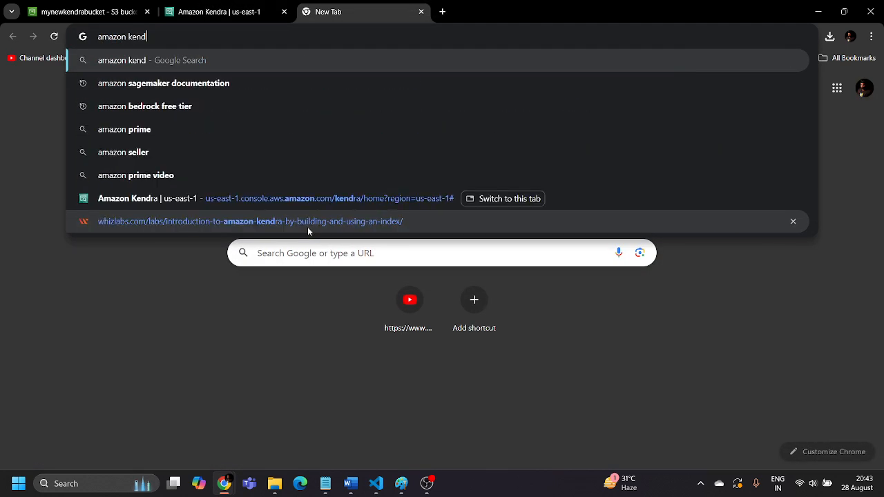
type("ra docu")
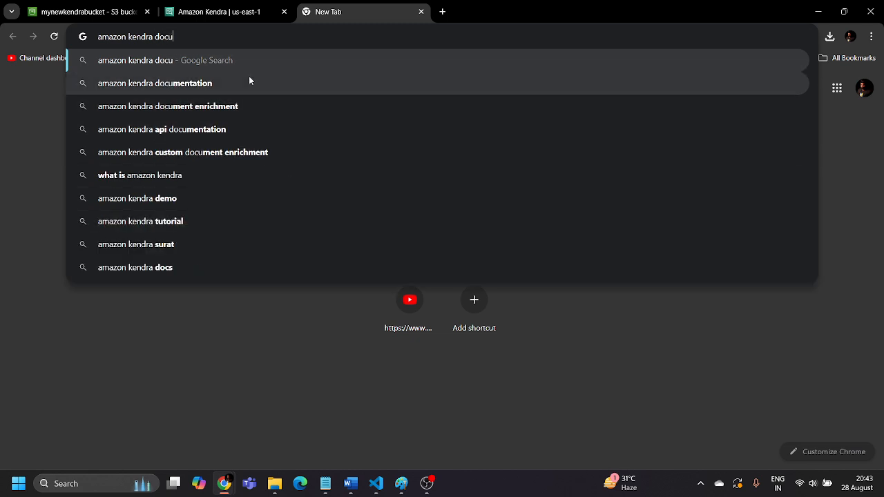
left_click(250, 81)
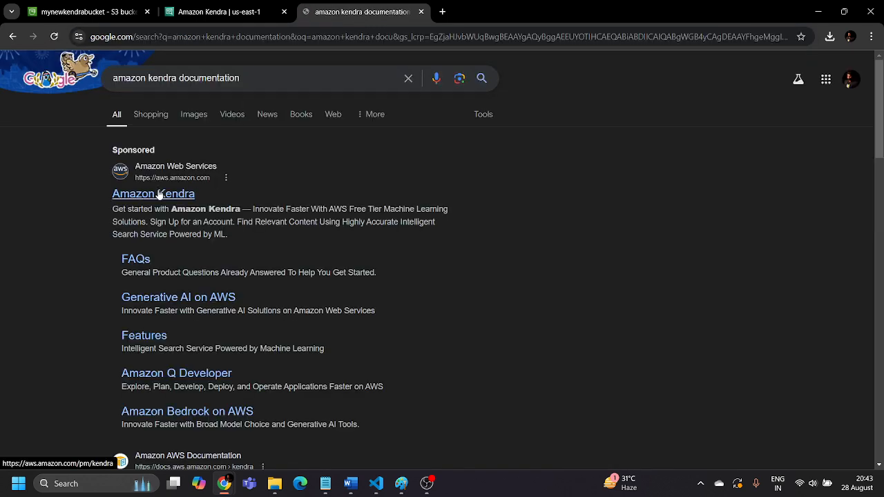
Open the Amazon Kendra Developer Guide from the AWS documentation search result and view its "What is Amazon Kendra?" page
left_click(160, 198)
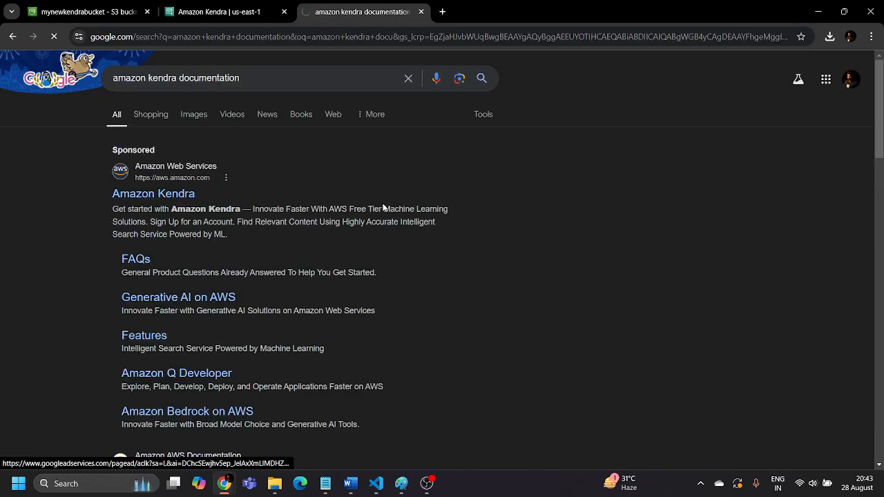
key("alt+Left")
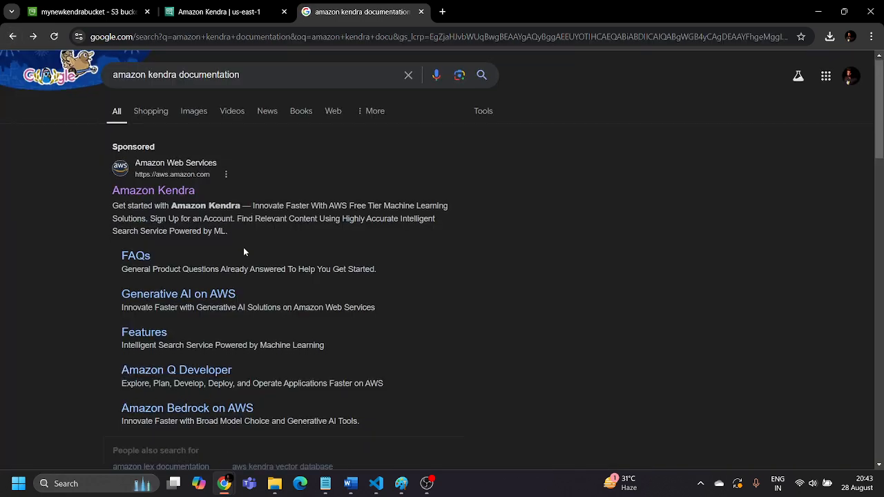
scroll(243, 247, "down", 3)
left_click(168, 399)
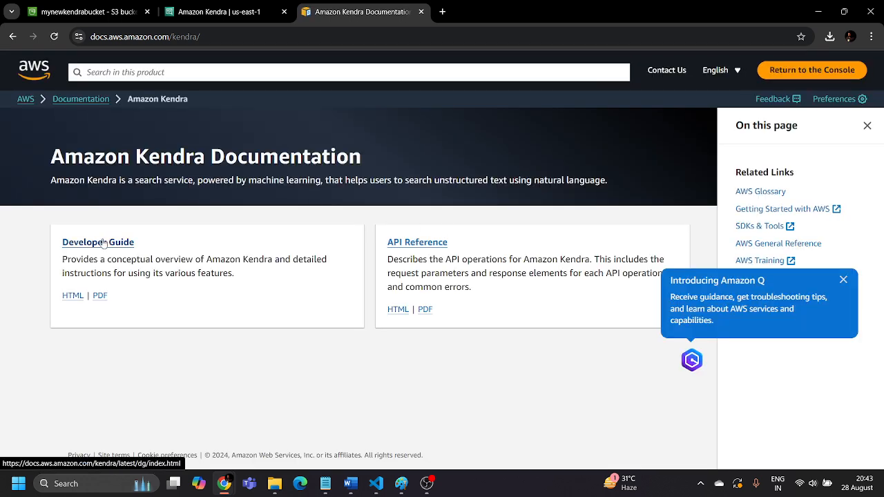
left_click(103, 242)
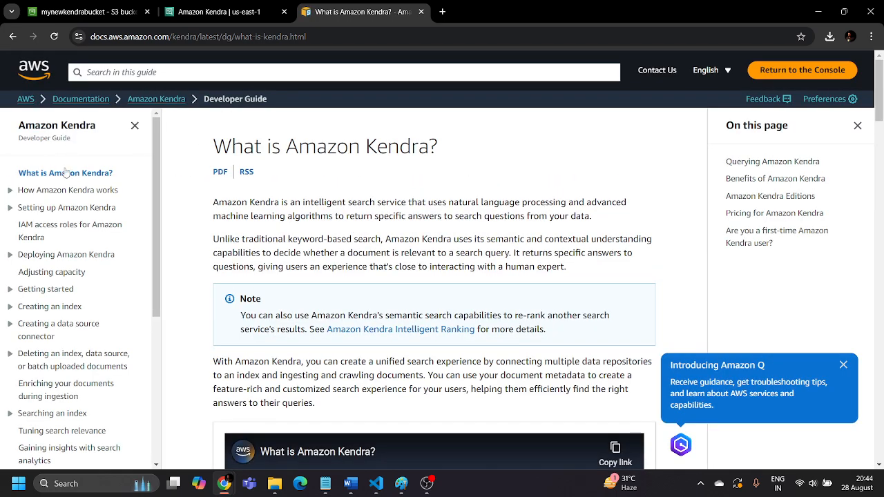
left_click_drag(213, 146, 475, 161)
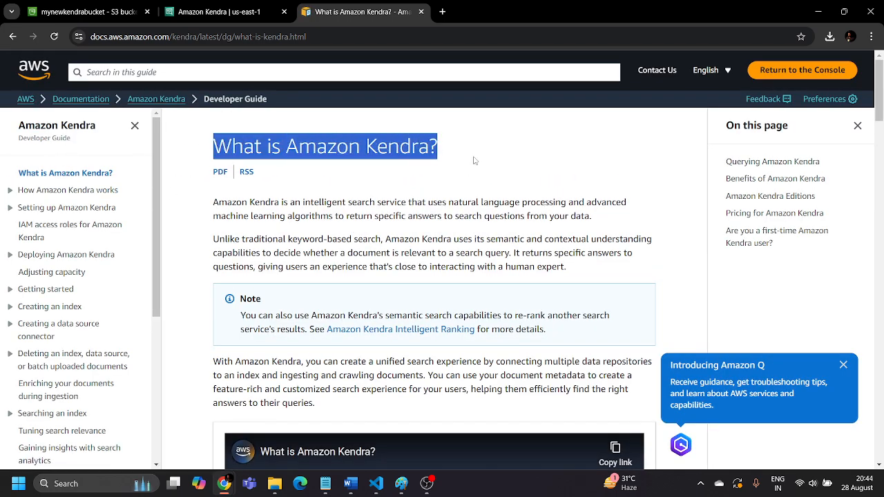
left_click(476, 161)
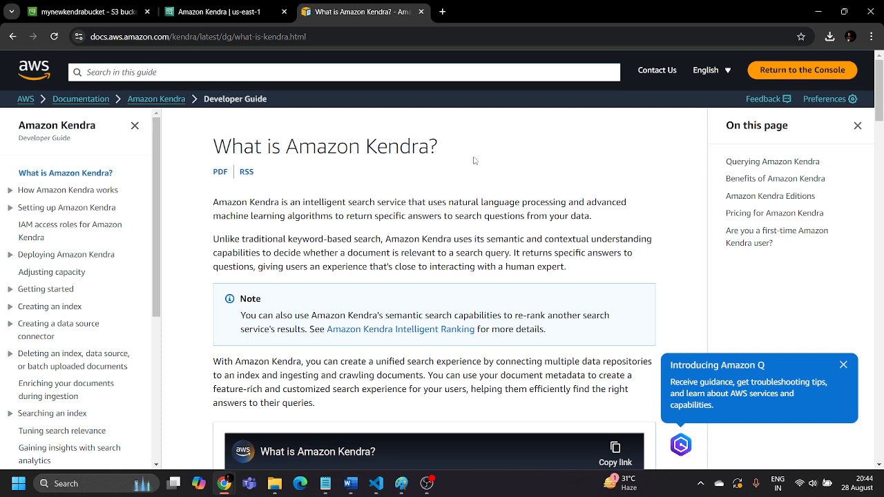
Look over the "Setting up Amazon Kendra" and "Getting started (AWS CLI)" pages of the guide
left_click(29, 211)
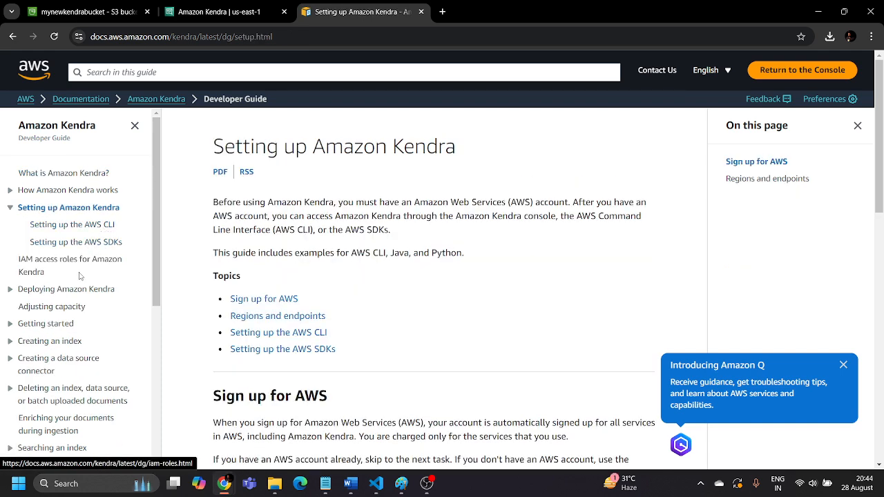
scroll(83, 249, "down", 2)
left_click(10, 210)
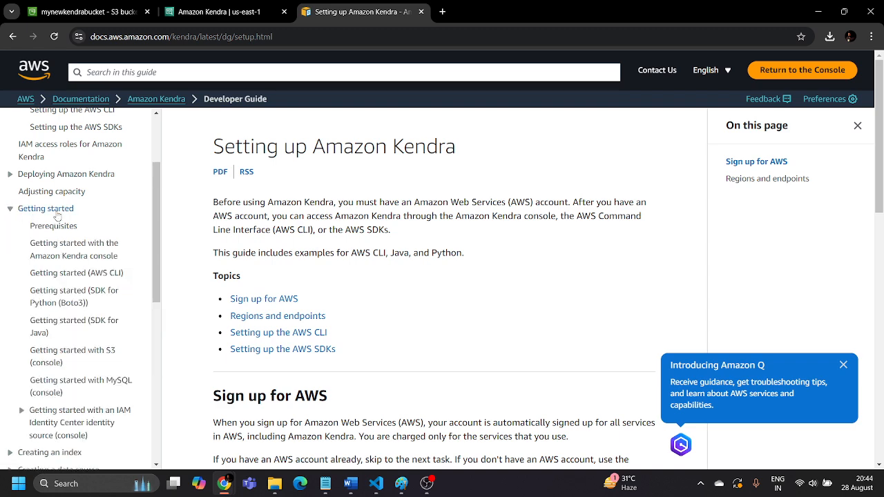
left_click(72, 276)
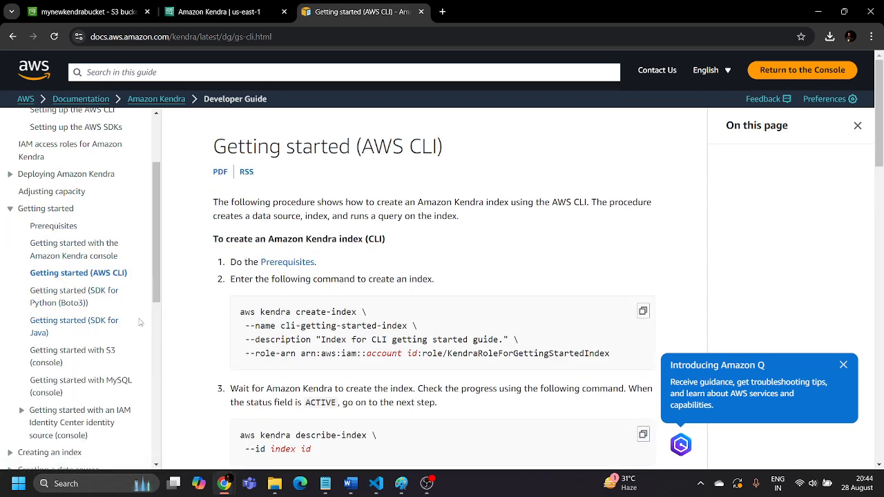
scroll(39, 299, "down", 2)
scroll(99, 297, "down", 2)
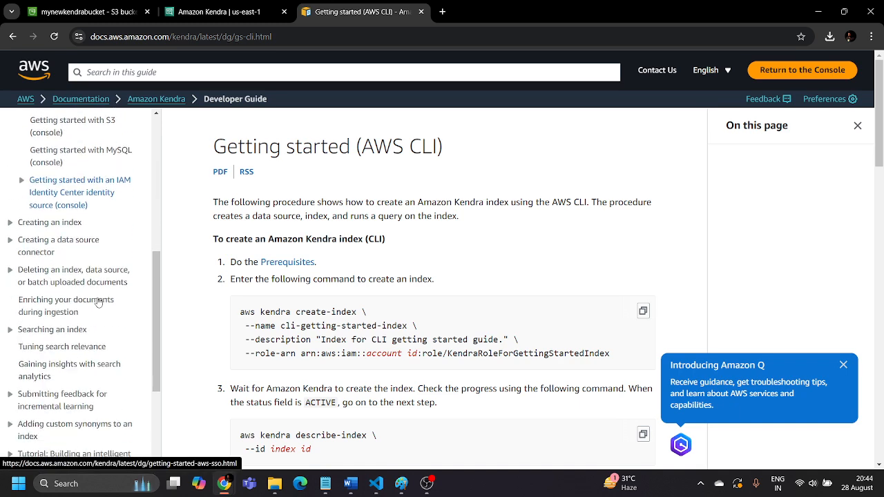
View the guide's "Creating an index" and "Creating a data source connector" pages
left_click(67, 226)
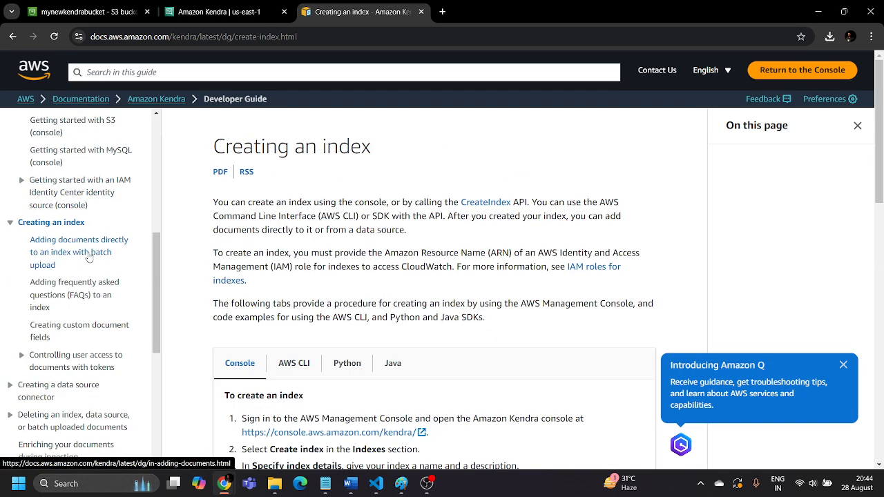
scroll(65, 326, "down", 2)
left_click(56, 276)
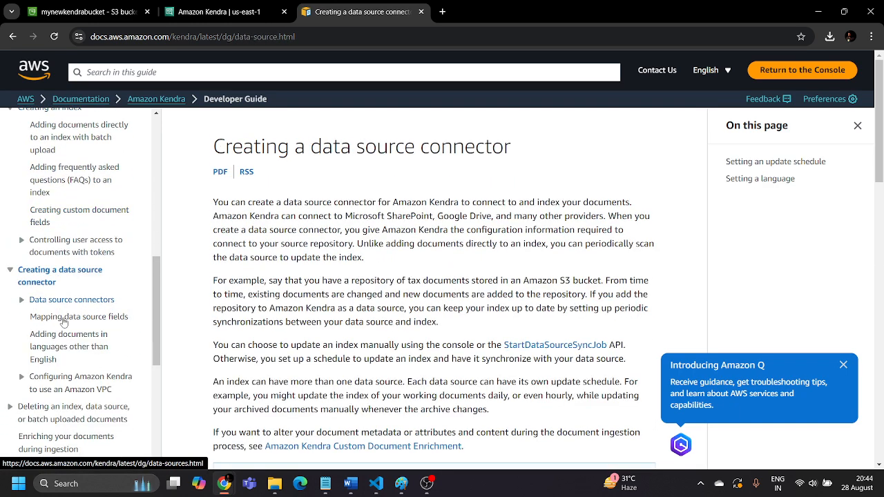
scroll(83, 314, "down", 4)
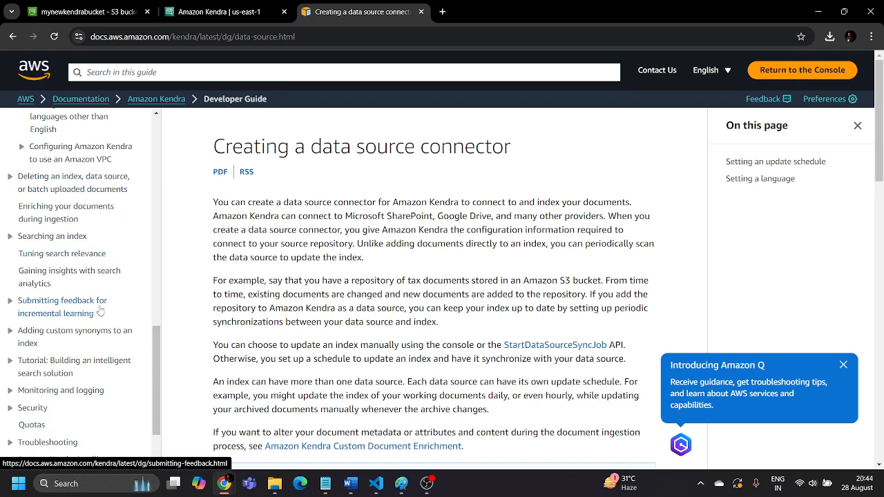
Look over the "Searching an index" topics and open the "Querying an index" page
left_click(72, 237)
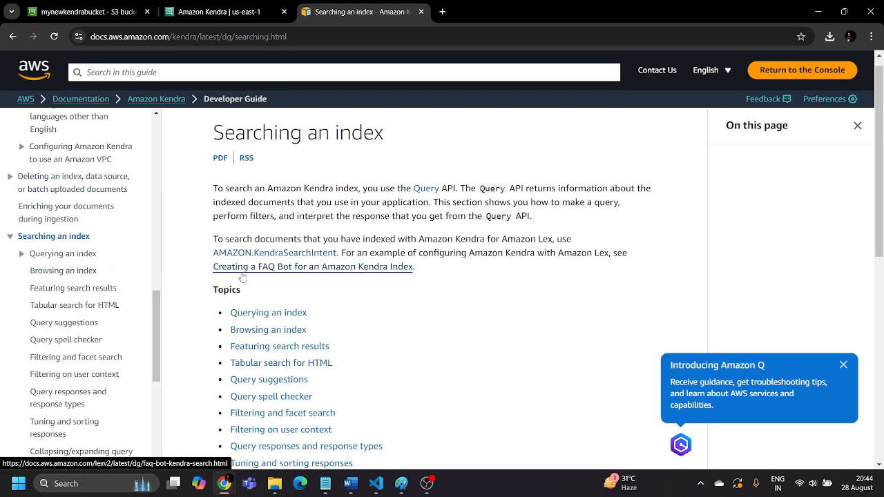
scroll(207, 276, "down", 3)
scroll(88, 299, "down", 4)
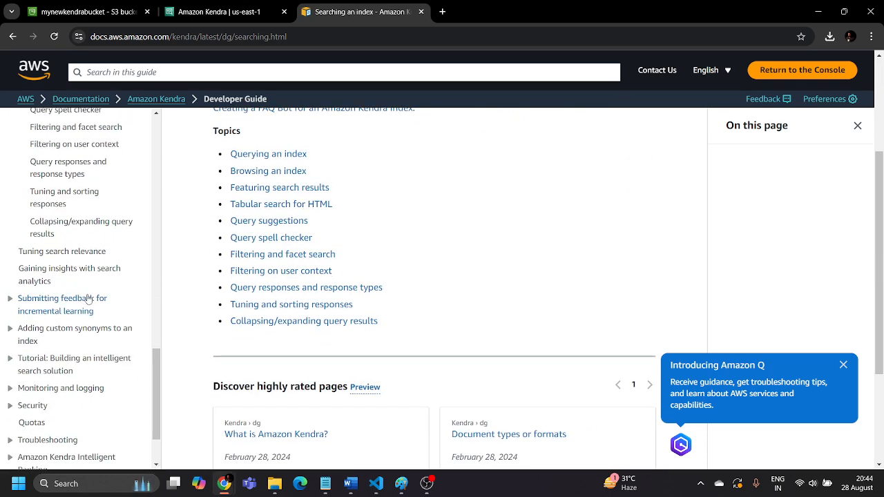
left_click(256, 153)
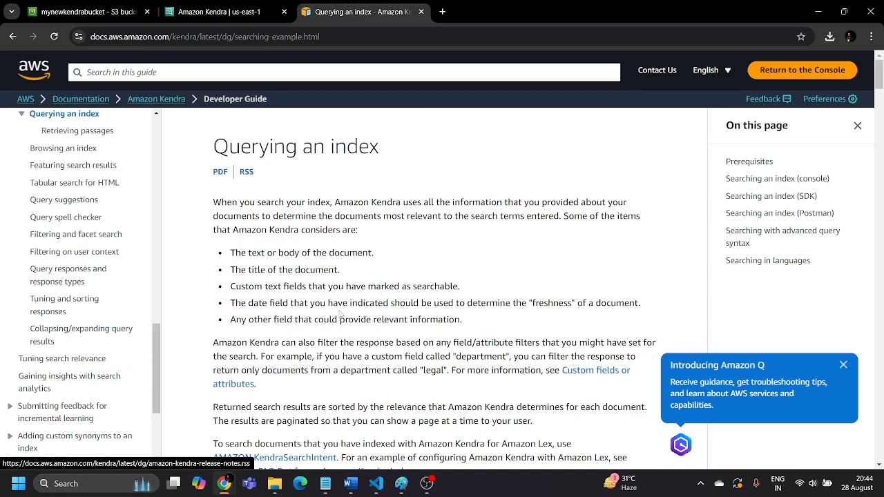
Examine the SDK, Postman and advanced query syntax sections of the "Querying an index" page, and return to its beginning
scroll(340, 314, "down", 10)
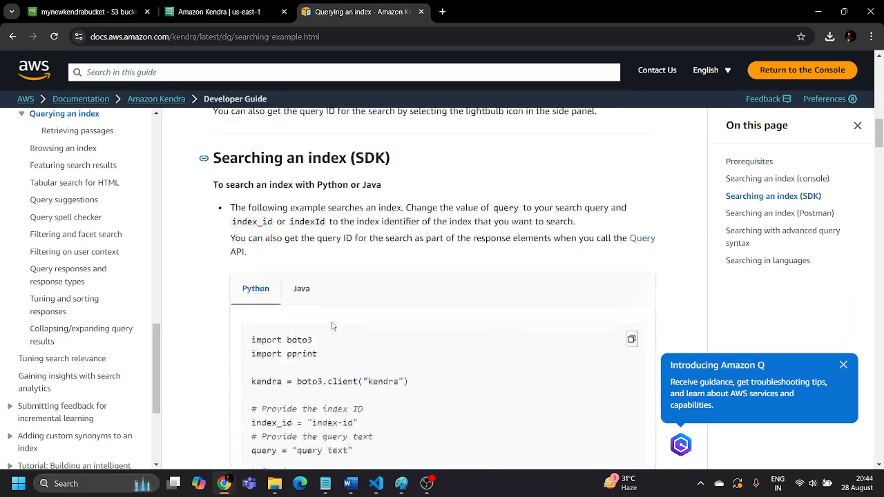
scroll(332, 326, "down", 2)
scroll(346, 298, "down", 18)
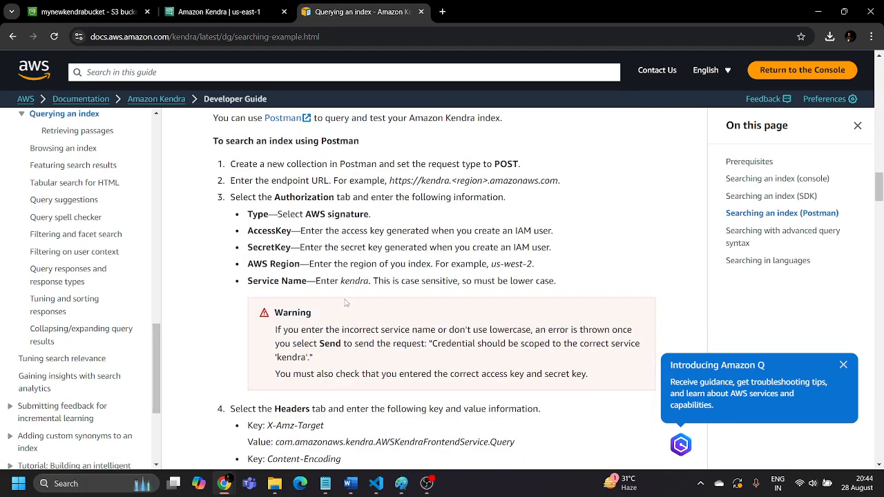
scroll(345, 308, "down", 14)
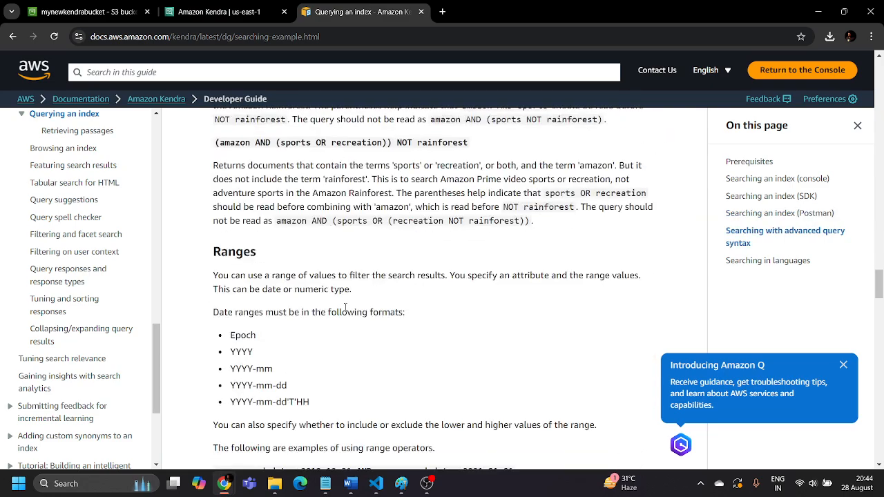
scroll(79, 343, "down", 4)
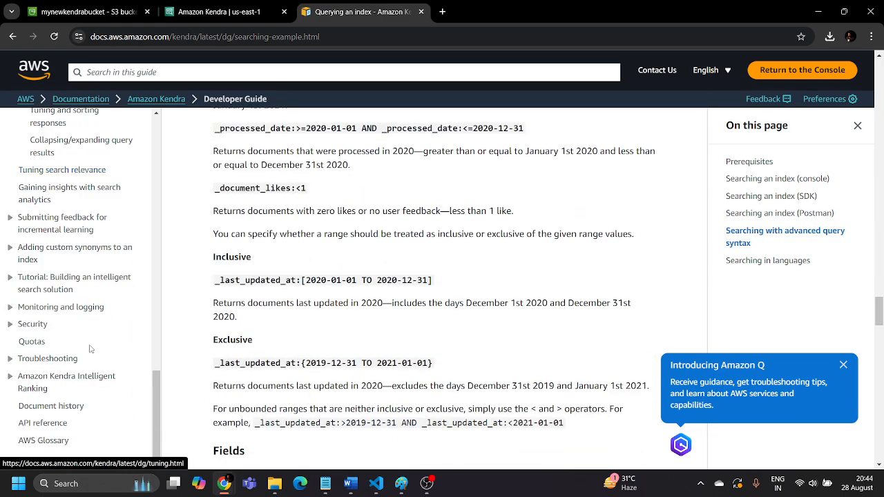
scroll(92, 344, "up", 10)
scroll(92, 343, "up", 5)
scroll(104, 173, "up", 10)
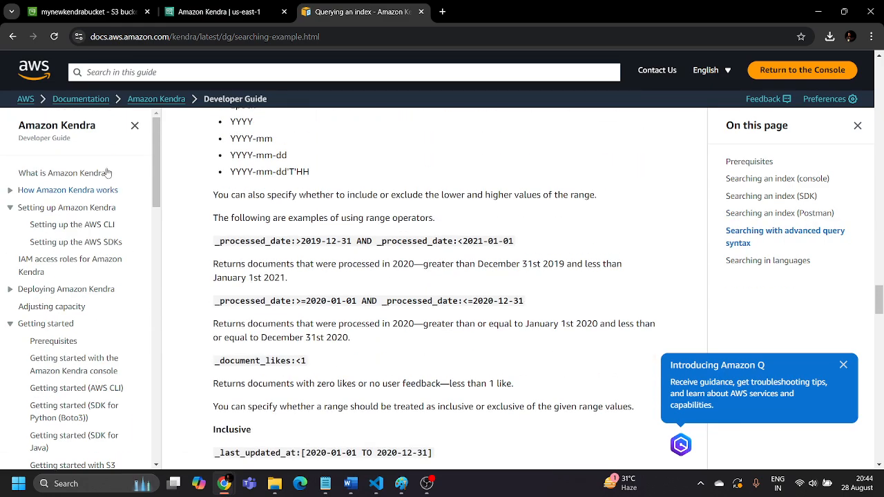
scroll(278, 220, "up", 20)
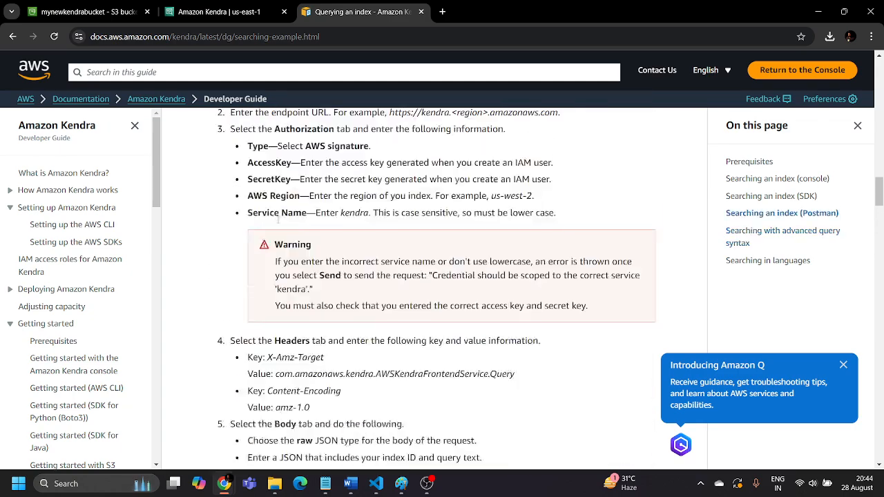
scroll(278, 220, "up", 10)
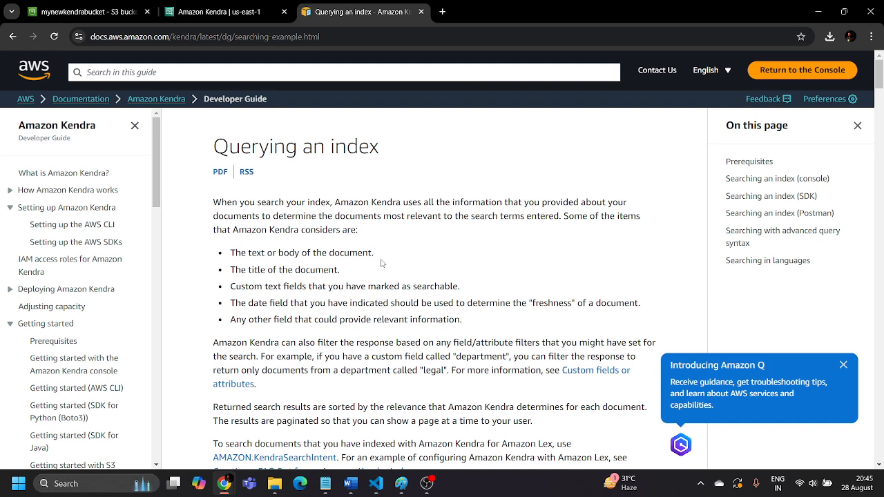
Check the sync state of my-new-data-source, and open the channel's content page in YouTube Studio in a new browser tab
left_click(207, 11)
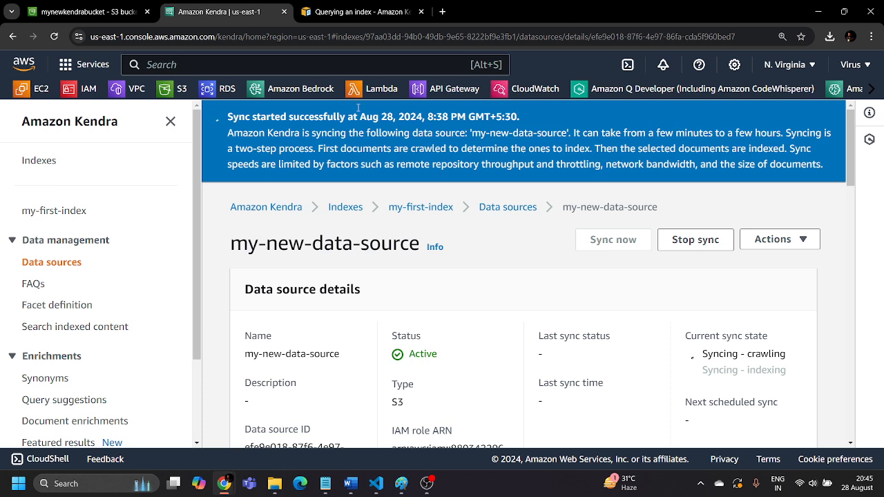
left_click(442, 11)
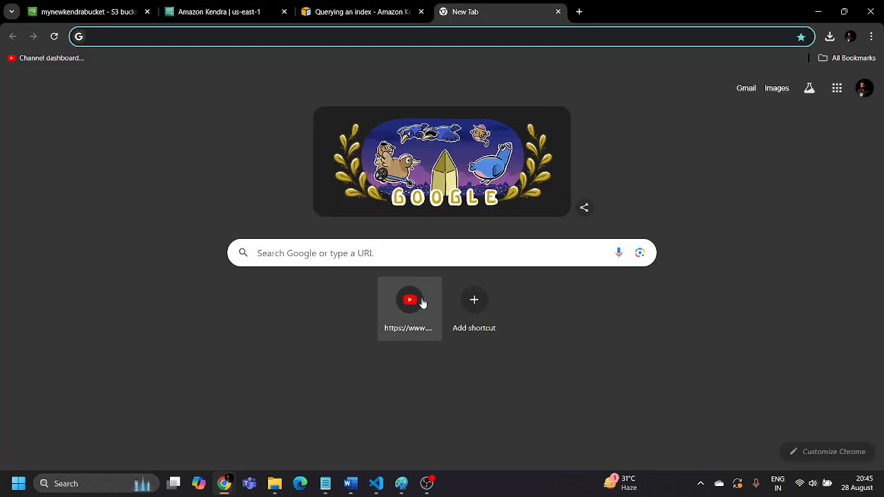
left_click(408, 302)
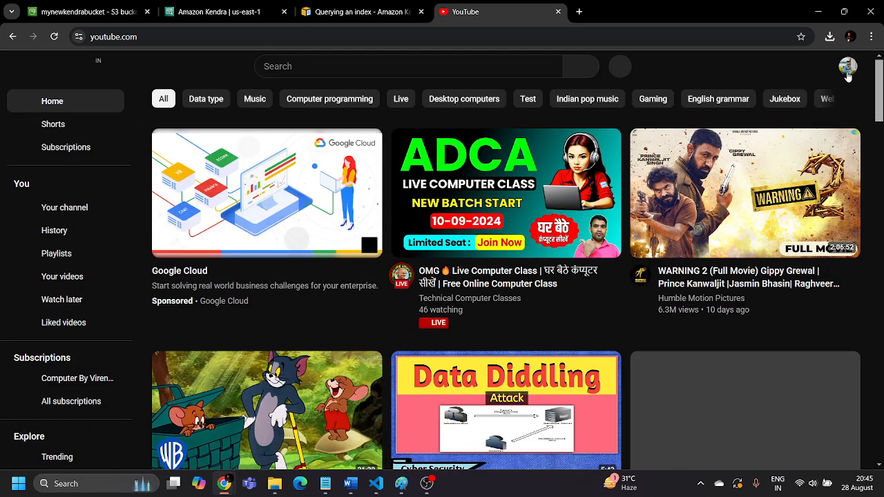
left_click(847, 69)
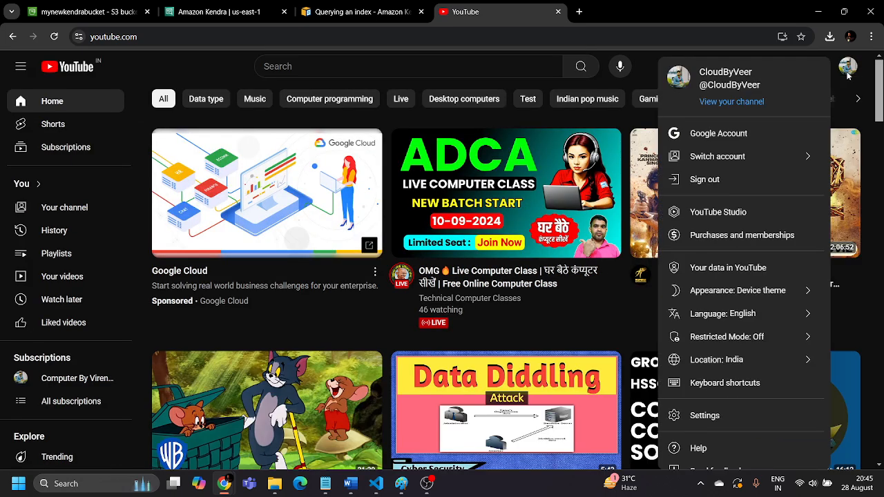
left_click(717, 213)
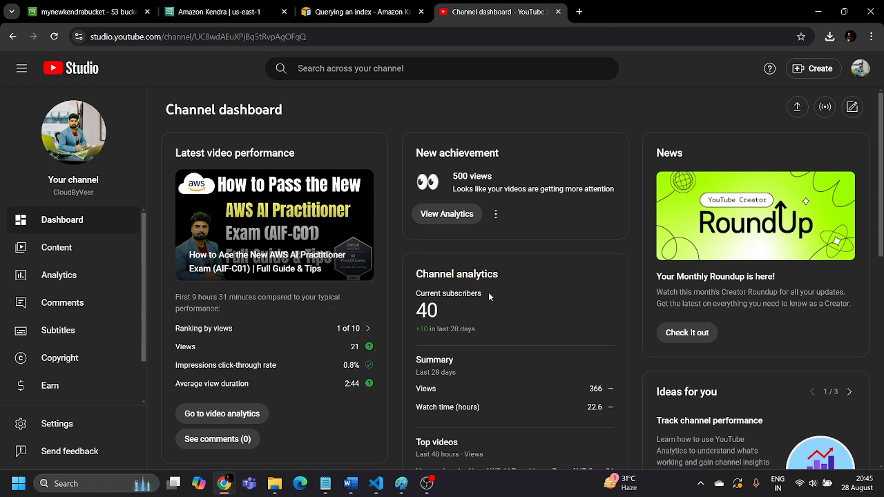
left_click(70, 248)
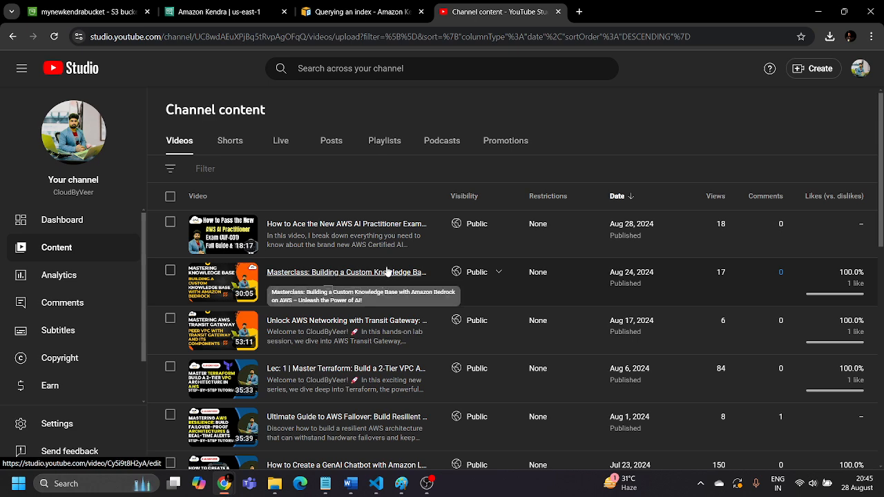
Look through the list of uploaded videos on the channel content page
scroll(394, 354, "down", 2)
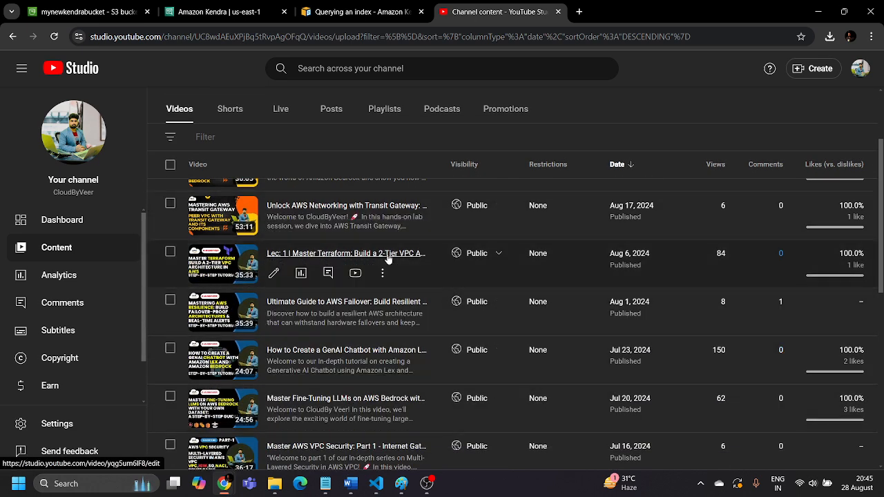
scroll(373, 330, "down", 6)
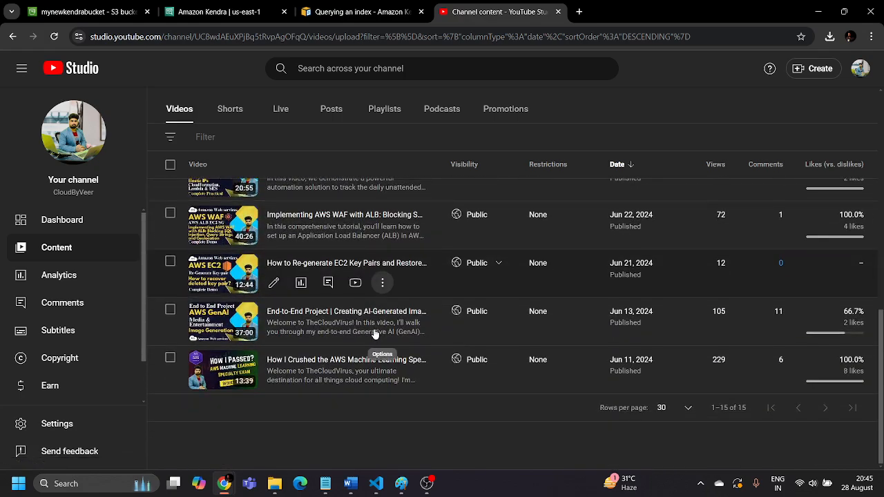
scroll(372, 338, "up", 4)
scroll(371, 353, "up", 4)
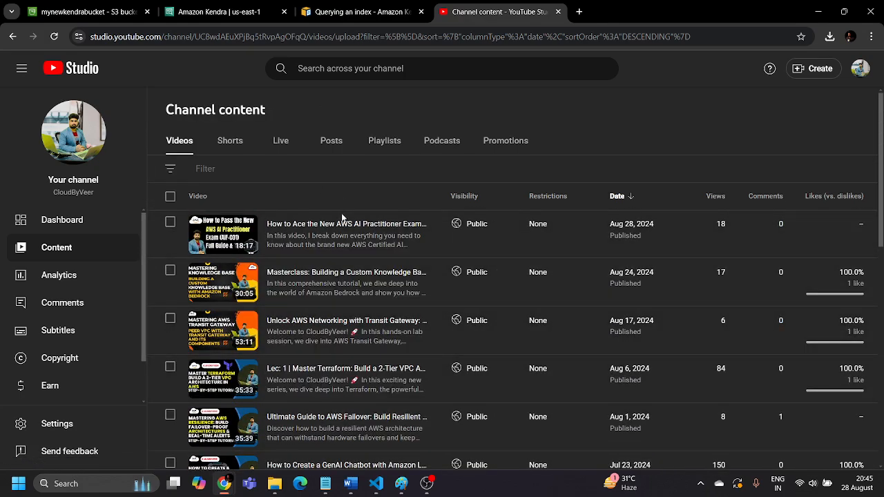
Close the Kendra documentation page and check the sync state and sync metrics of my-new-data-source in the Kendra console
left_click(426, 11)
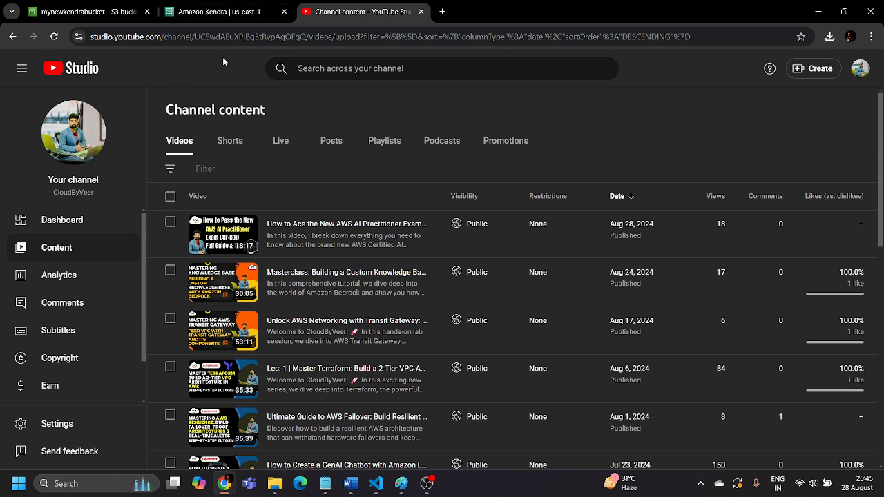
left_click(220, 12)
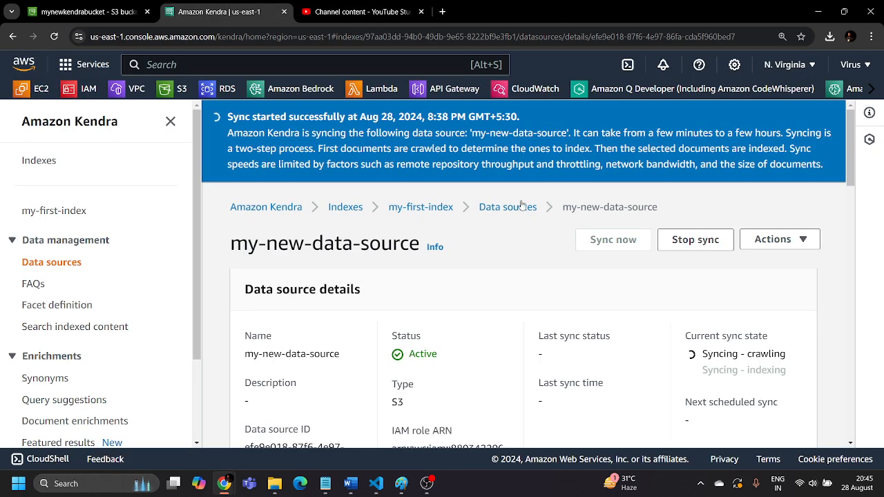
scroll(720, 164, "down", 3)
scroll(541, 229, "up", 3)
scroll(491, 231, "down", 4)
scroll(487, 251, "down", 10)
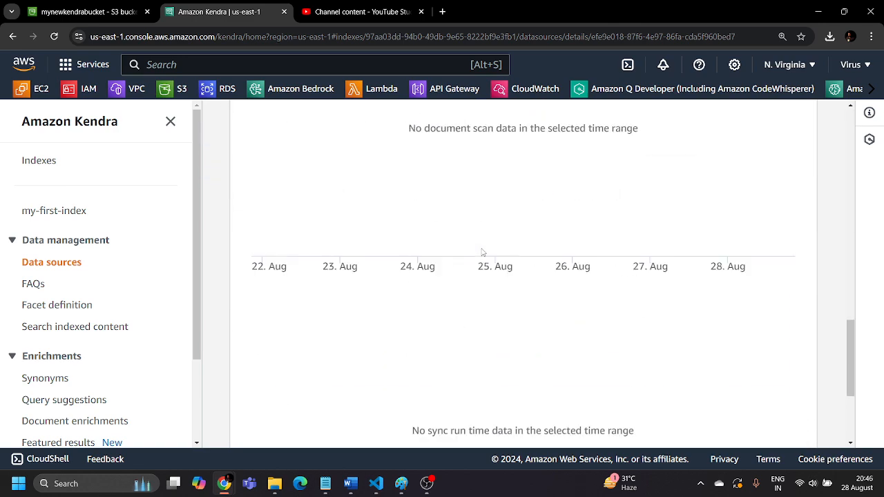
Check the current sync state, last sync status and last sync time in the details of my-new-data-source
scroll(483, 256, "up", 12)
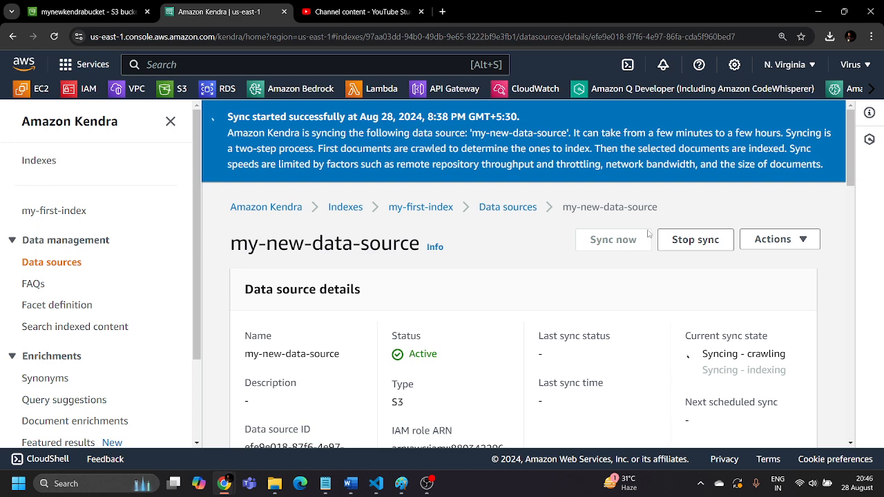
scroll(829, 324, "down", 2)
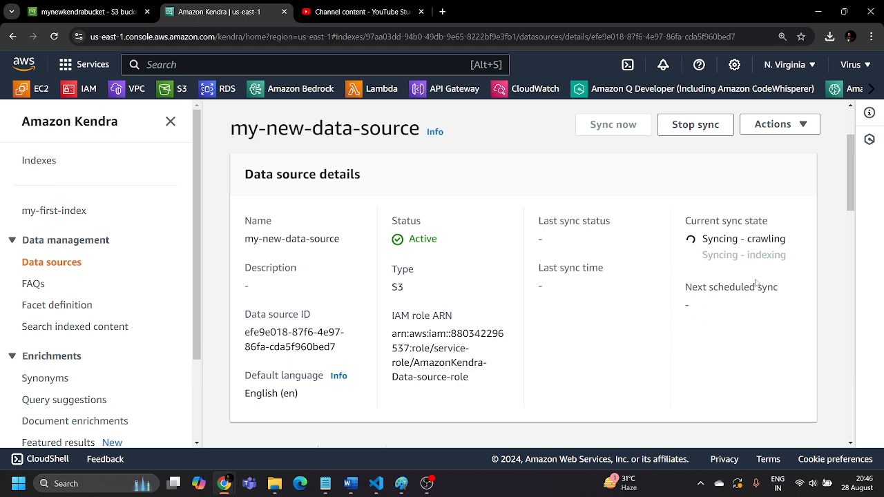
scroll(523, 281, "up", 2)
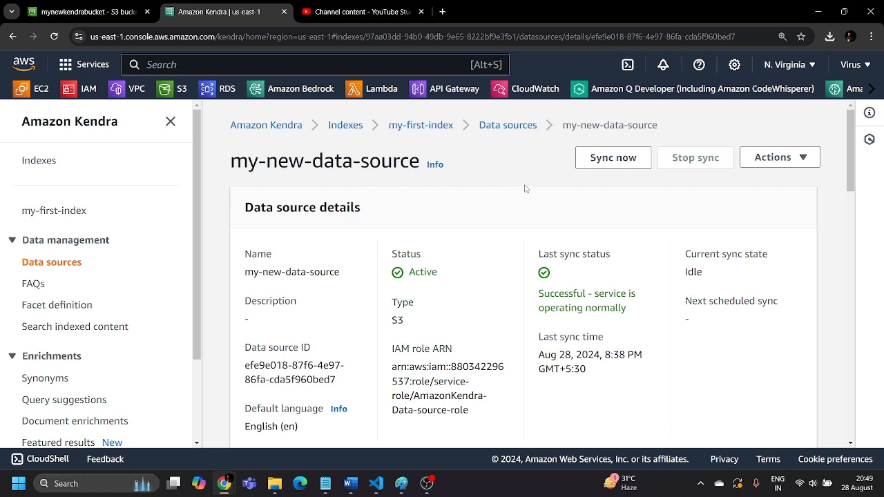
scroll(606, 155, "down", 2)
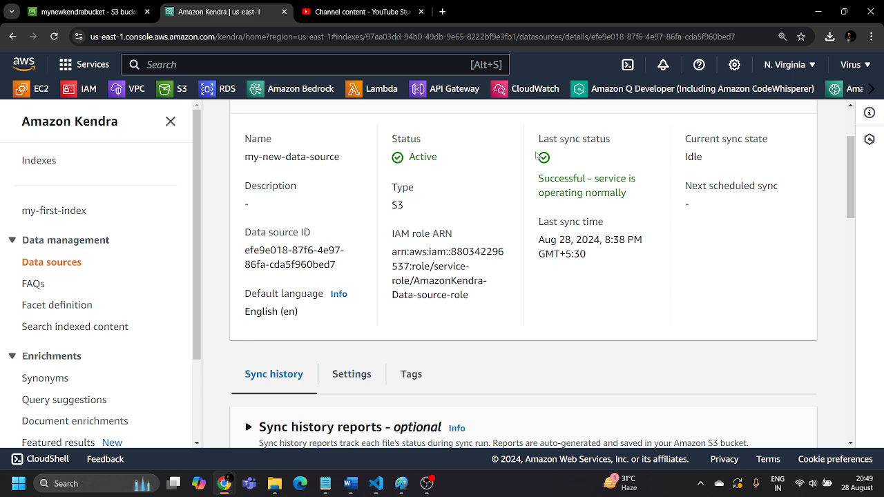
scroll(536, 154, "up", 2)
Open the search console for my-first-index and look over the quick-guide's suggested question types
left_click(58, 329)
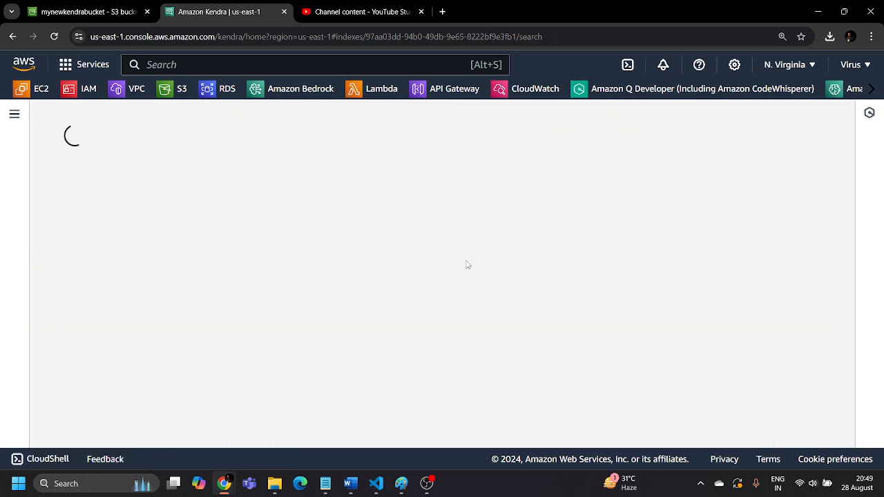
scroll(389, 292, "down", 2)
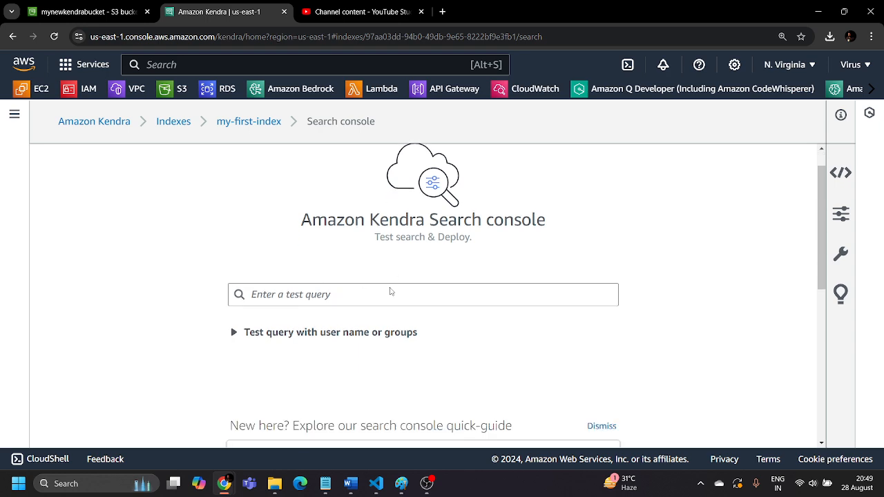
scroll(352, 319, "down", 4)
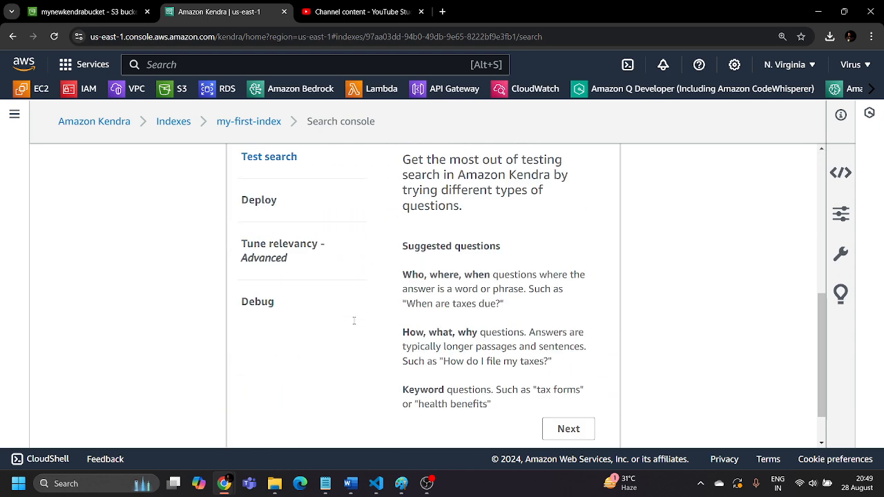
scroll(351, 320, "up", 6)
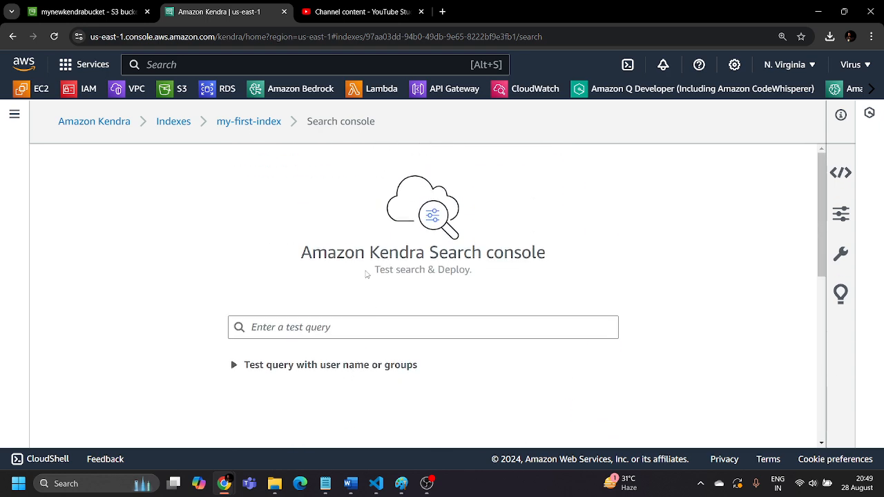
scroll(366, 274, "down", 2)
Run the test query "Harry poter" against the indexed content
left_click(356, 216)
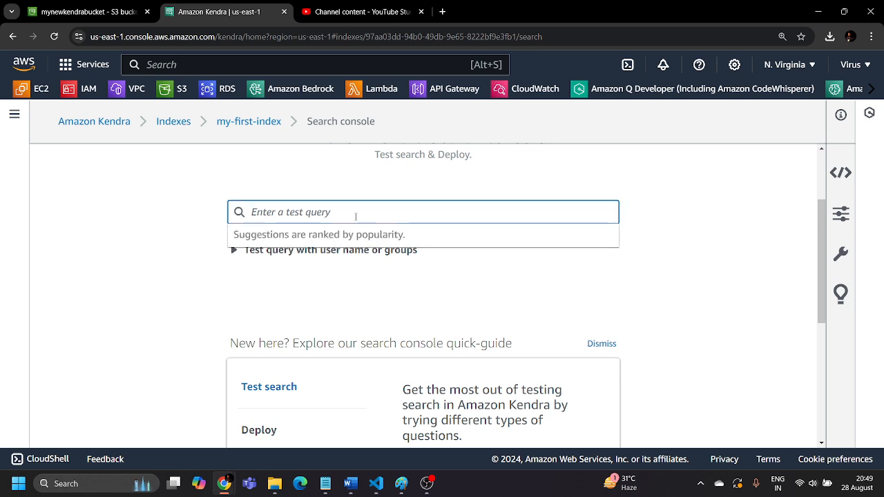
type("Harry pot")
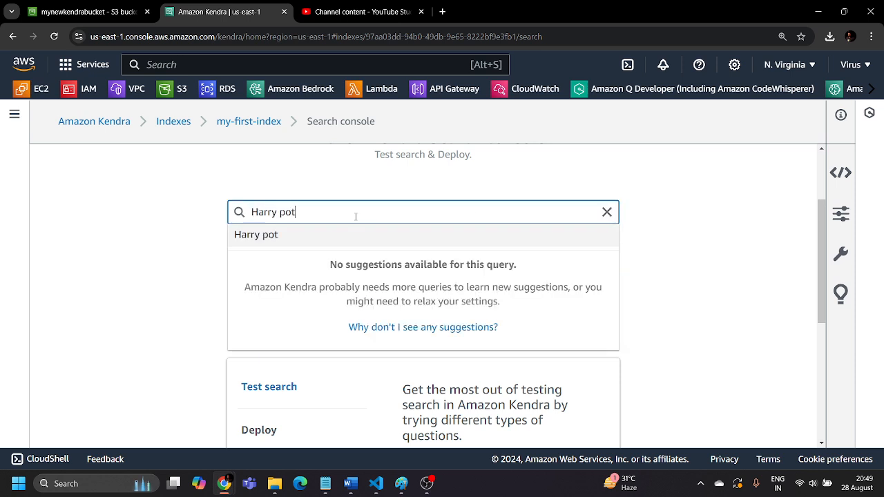
type("er")
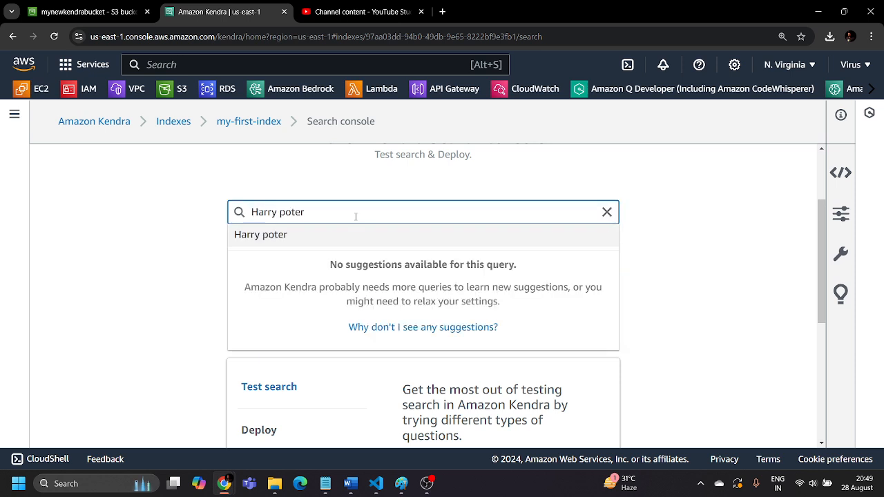
left_click(275, 236)
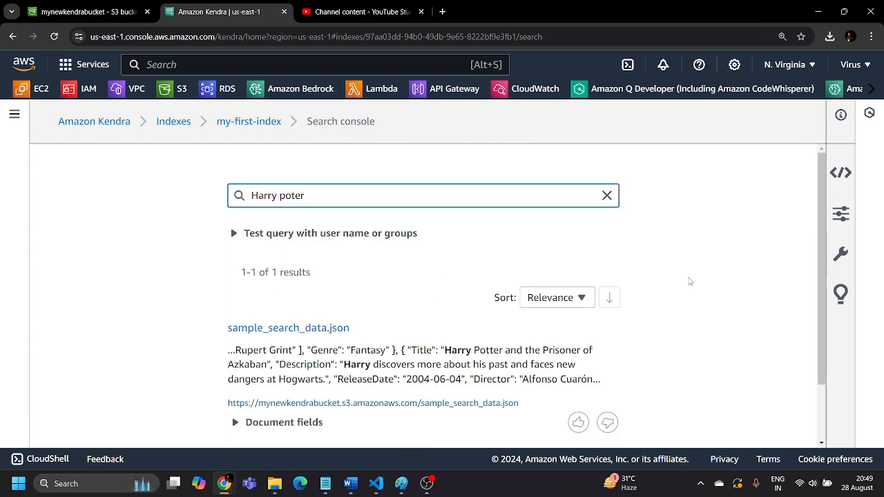
Examine the text excerpt of the sample_search_data.json result and expand its document fields
scroll(689, 279, "down", 1)
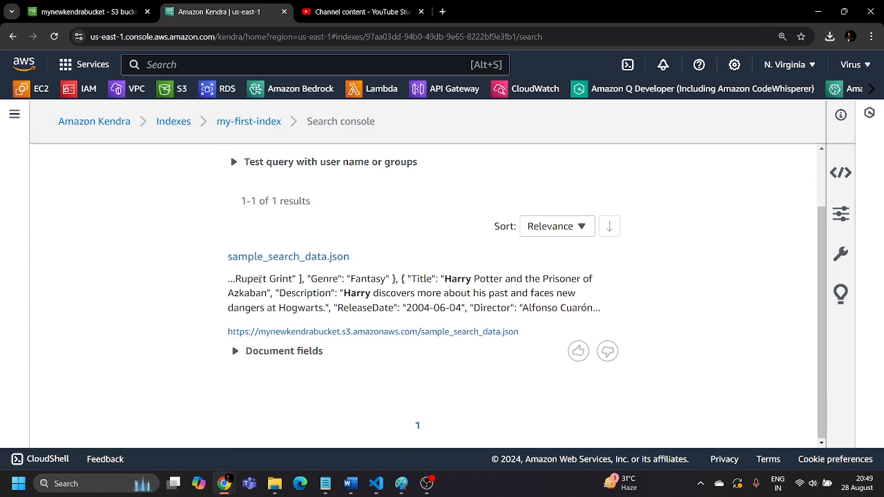
left_click_drag(216, 266, 401, 258)
left_click(404, 261)
left_click_drag(230, 277, 600, 302)
left_click(647, 300)
left_click(236, 352)
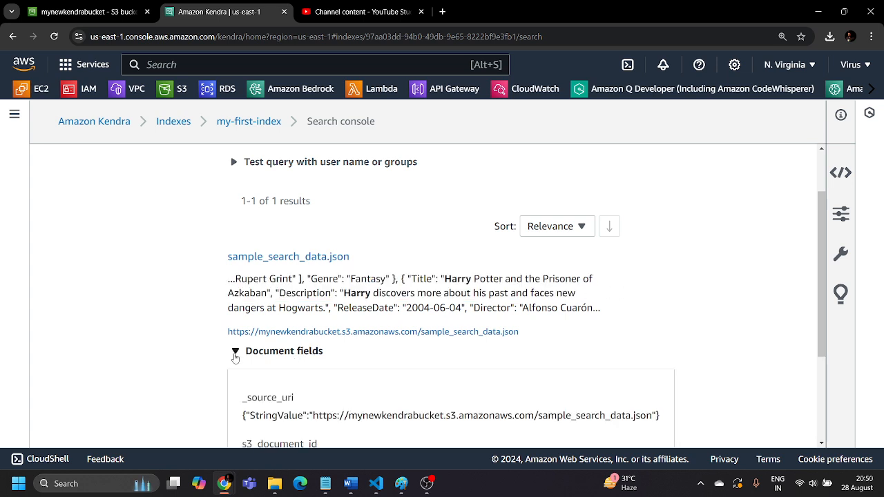
scroll(294, 367, "down", 2)
scroll(297, 366, "up", 3)
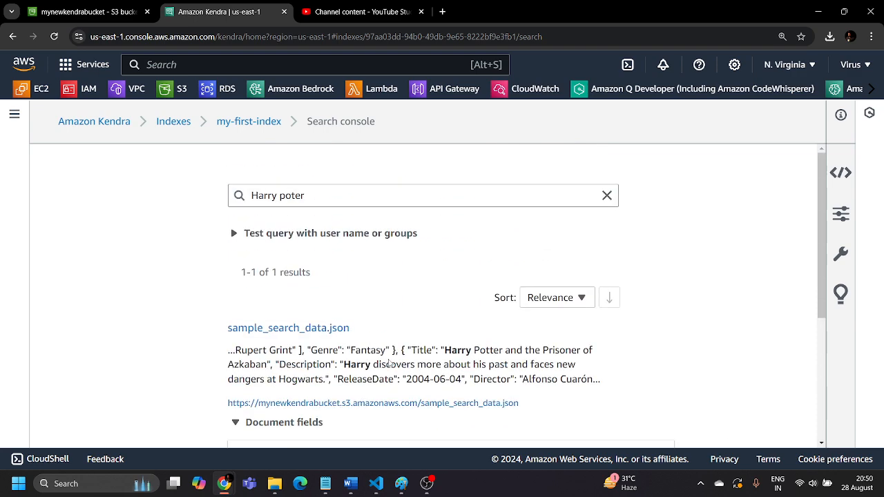
left_click_drag(600, 380, 222, 351)
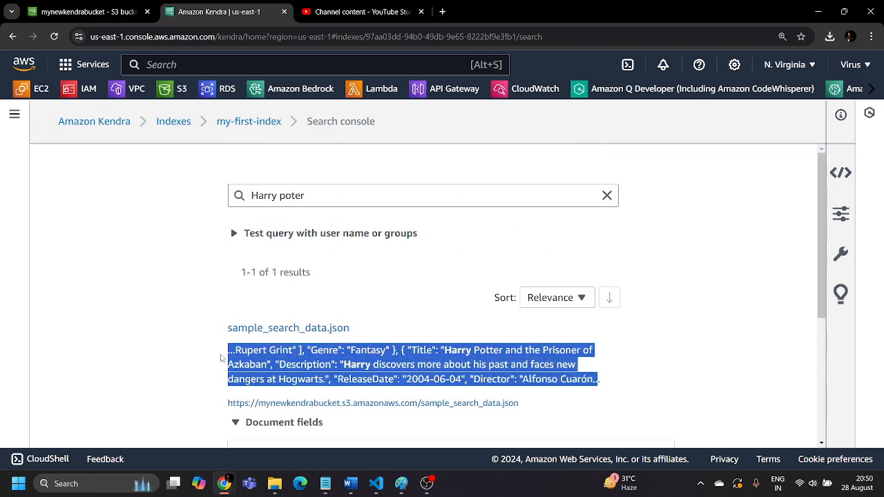
left_click(446, 322)
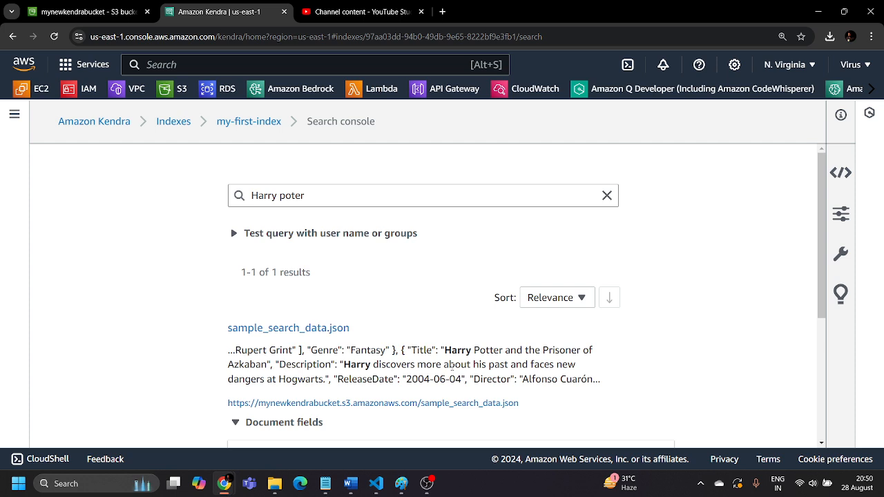
scroll(435, 372, "down", 2)
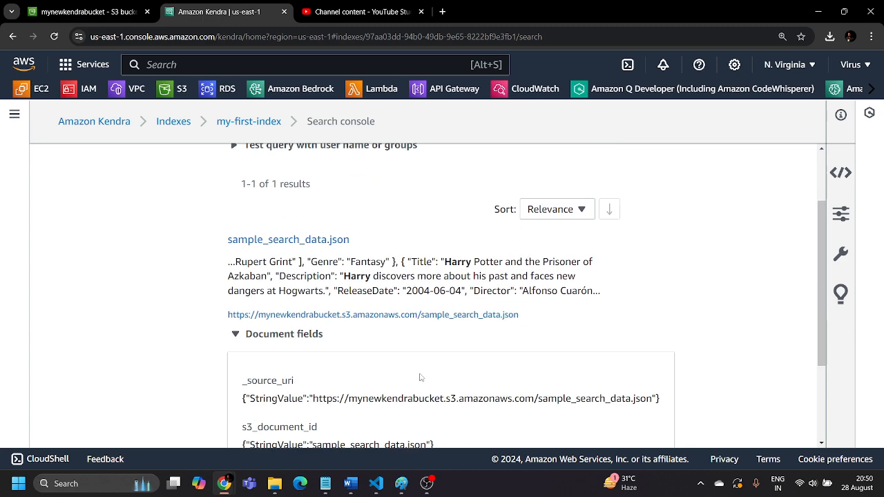
scroll(574, 294, "up", 2)
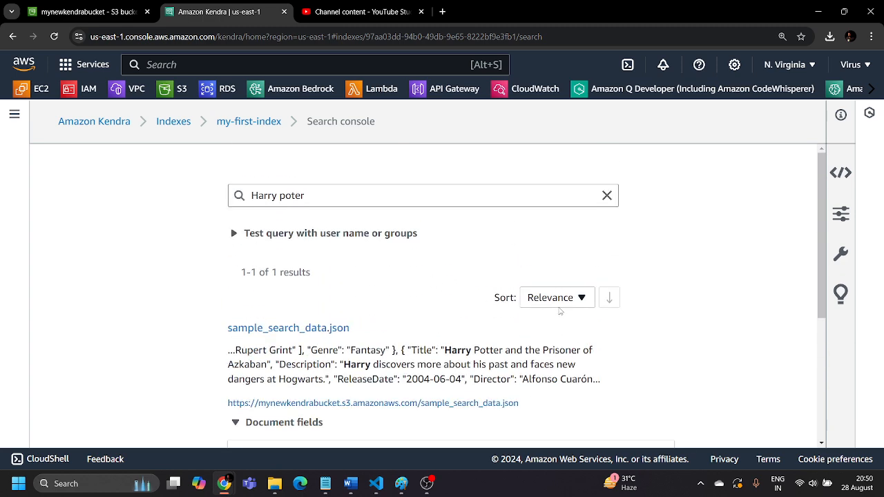
Try sorting the search results by Data source, and set the sort field to Category
left_click(582, 298)
scroll(546, 219, "down", 2)
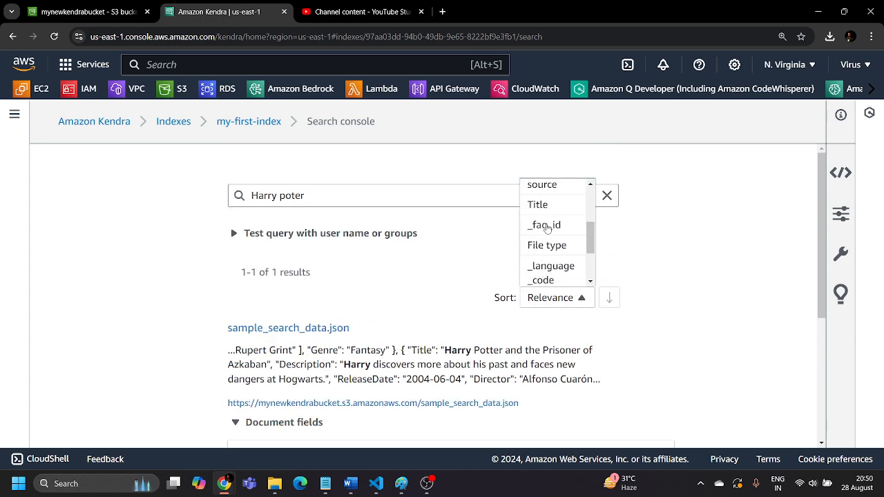
scroll(547, 226, "up", 1)
left_click(548, 230)
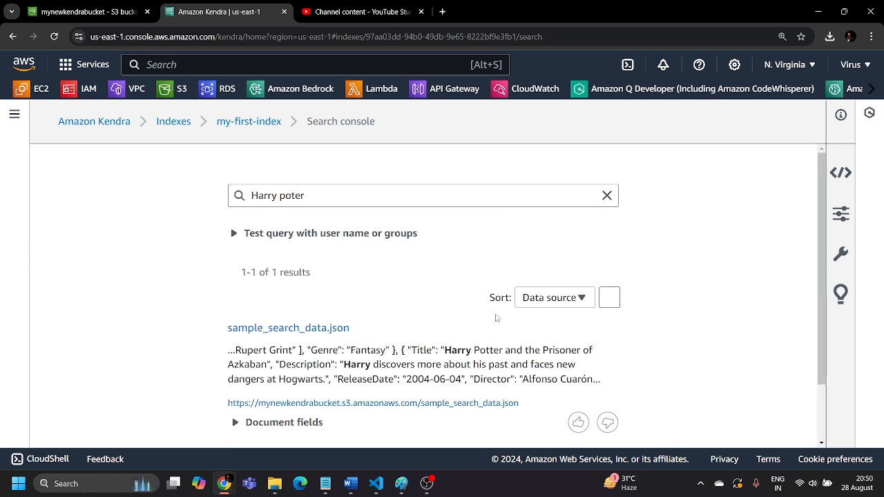
left_click(549, 304)
scroll(552, 228, "down", 2)
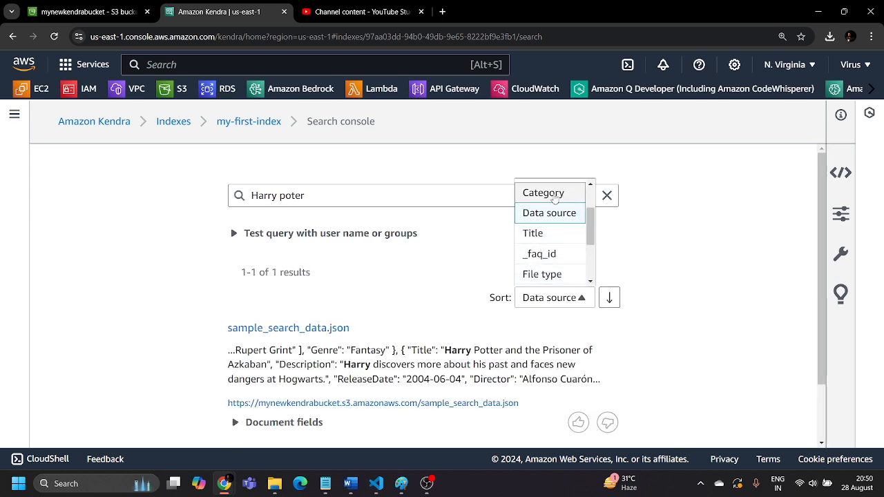
left_click(544, 194)
scroll(290, 378, "down", 1)
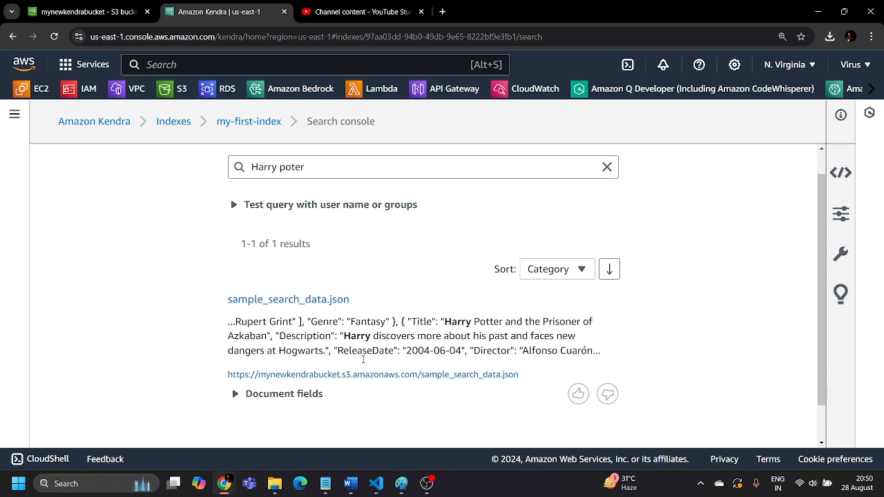
scroll(332, 345, "up", 1)
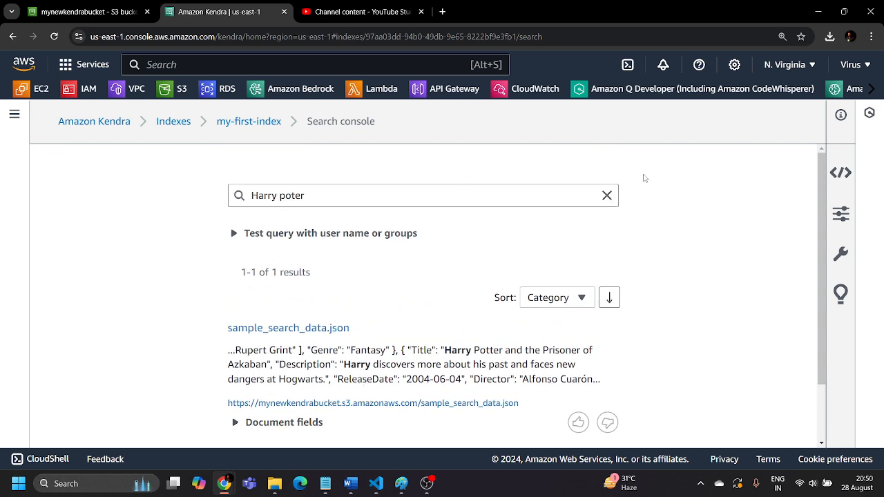
Look at the options for testing the query with a user name or groups, and collapse them again
left_click(235, 235)
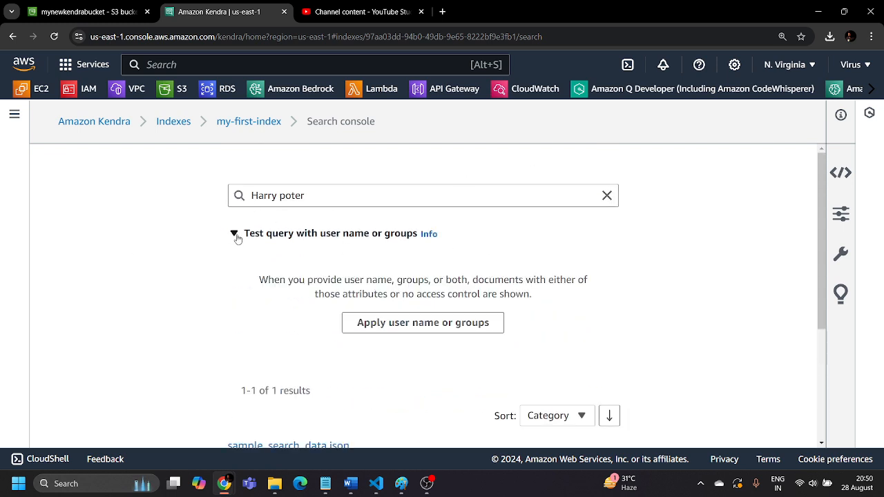
left_click(235, 235)
scroll(331, 311, "down", 1)
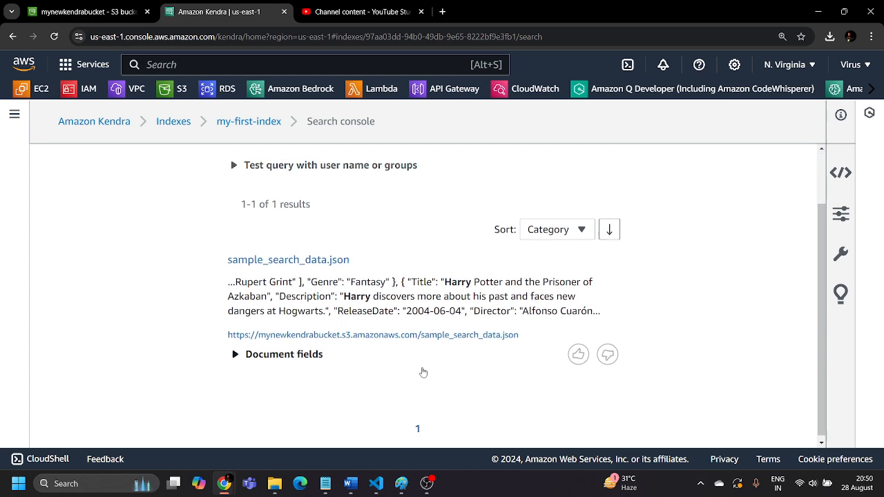
scroll(420, 371, "up", 1)
Delete the Kendra index my-first-index, choosing Other reasons and giving "na" as the details
left_click(104, 122)
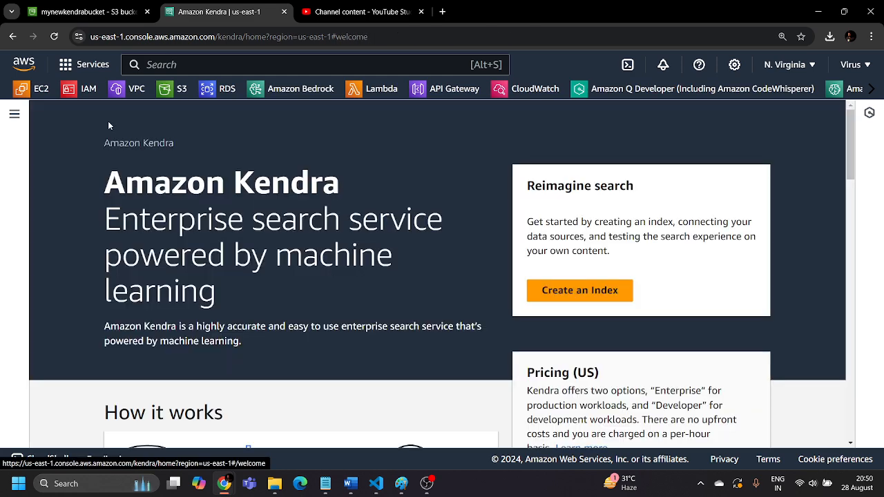
left_click(14, 114)
left_click(40, 160)
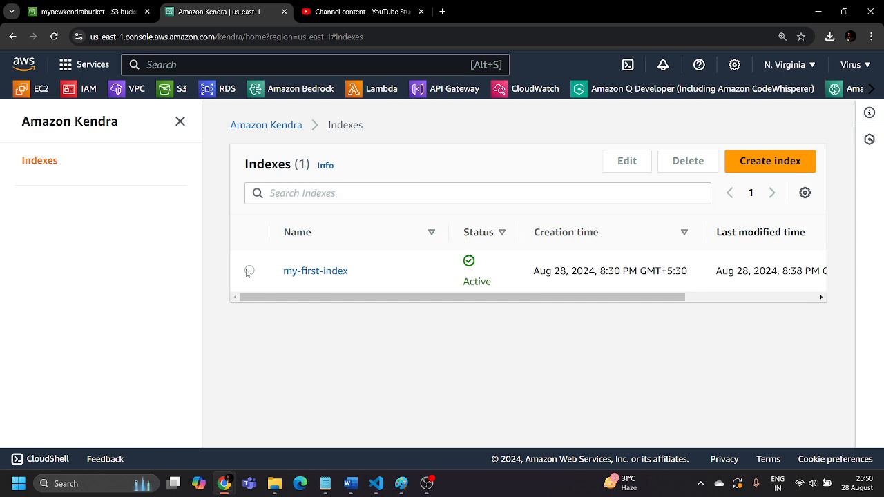
left_click(250, 270)
left_click(676, 163)
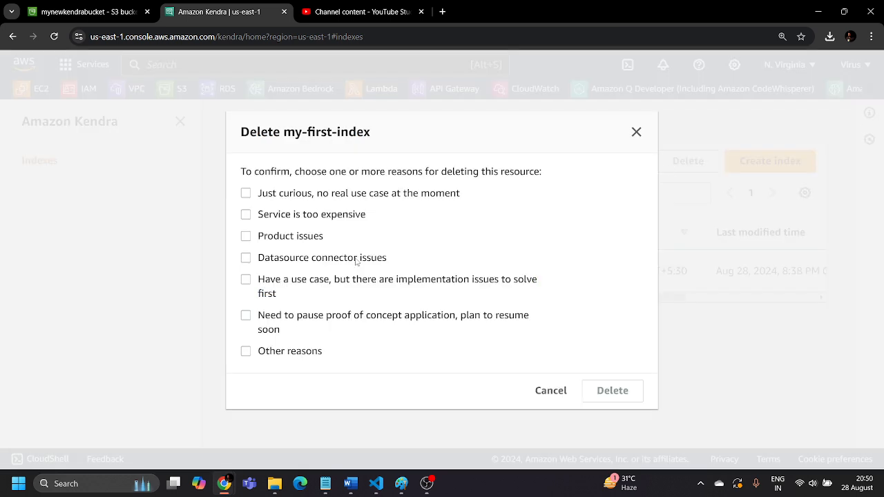
left_click(246, 351)
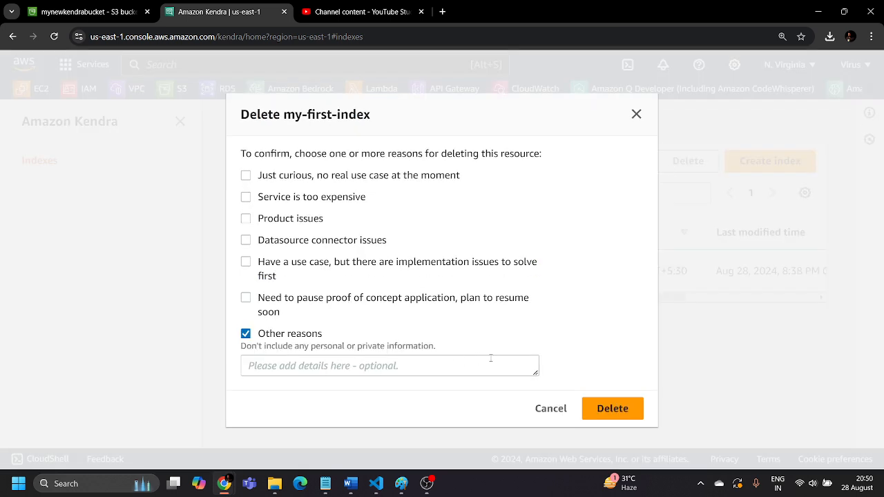
left_click(432, 373)
type("na")
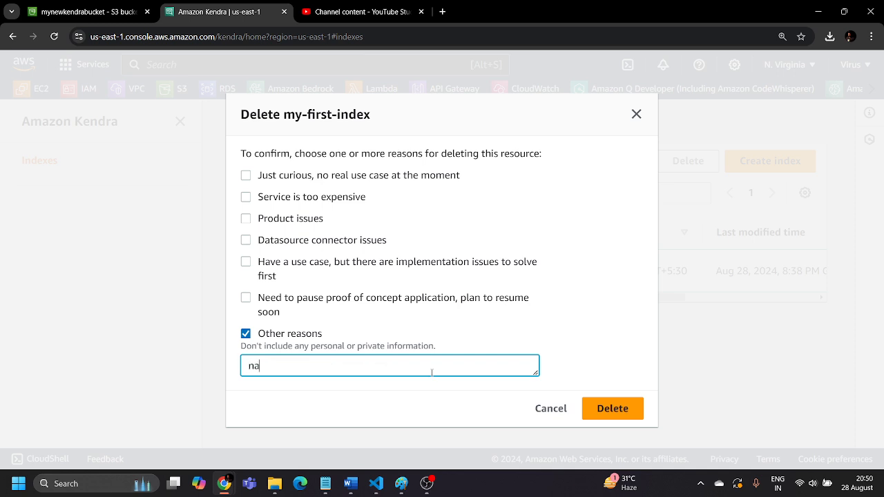
left_click(615, 408)
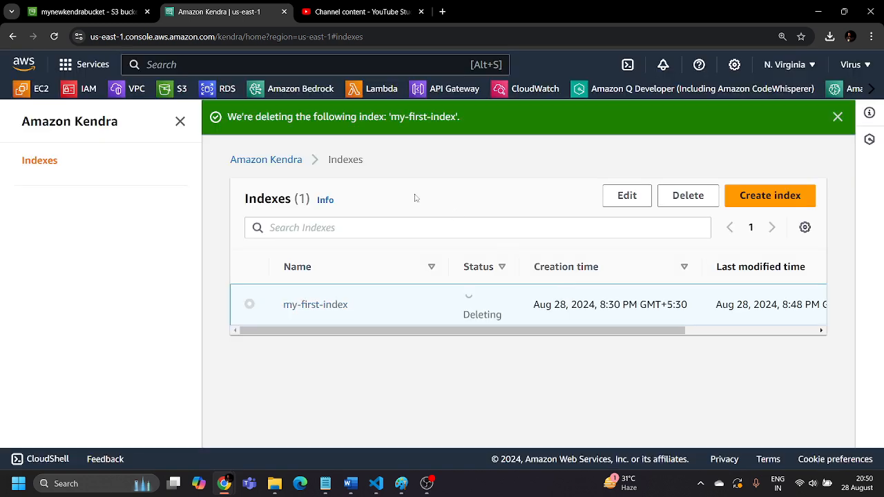
Permanently delete sample_search_data.json from the S3 bucket mynewkendrabucket, confirming with "permanently delete", and close the deletion status
left_click(67, 12)
scroll(217, 278, "down", 1)
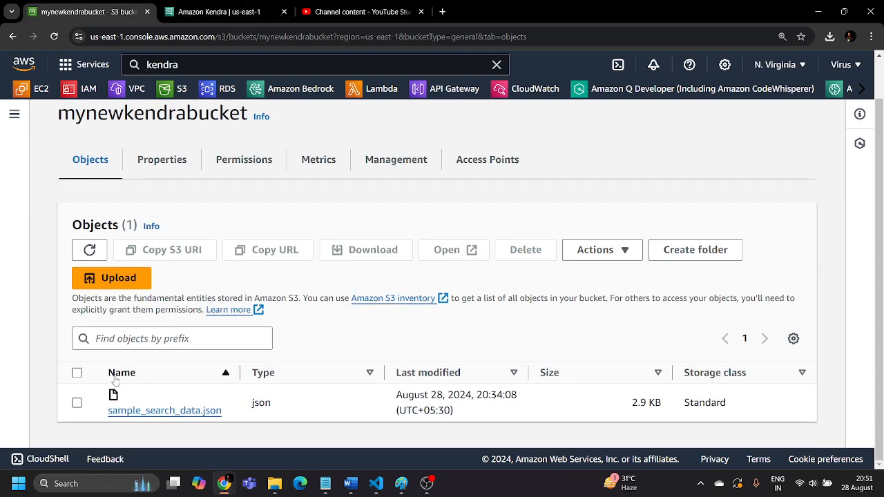
left_click(78, 403)
left_click(521, 250)
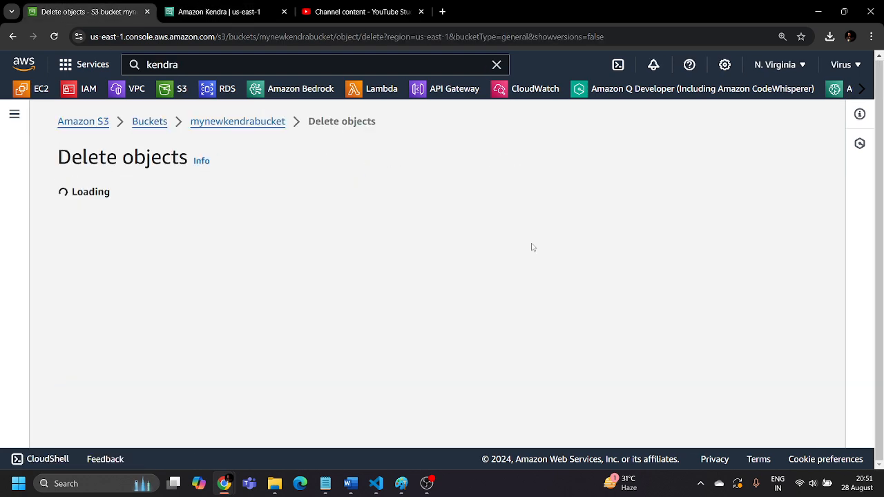
scroll(220, 256, "down", 2)
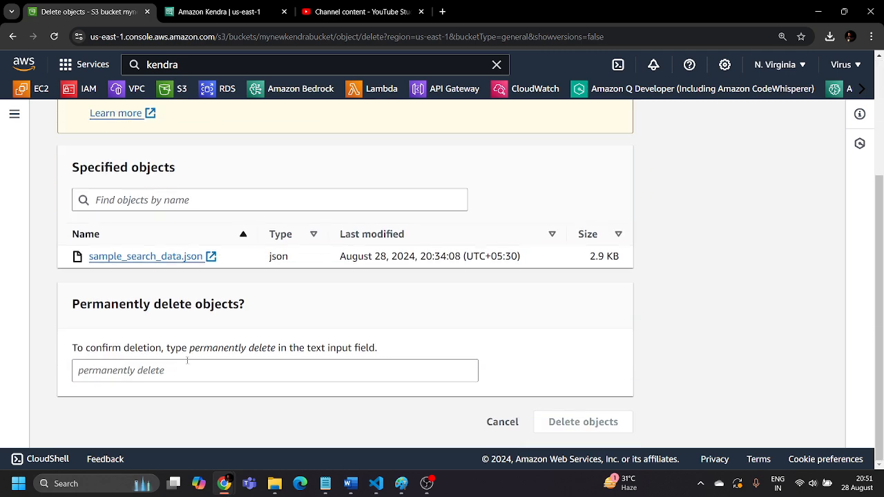
left_click_drag(189, 349, 278, 351)
key("ctrl+c")
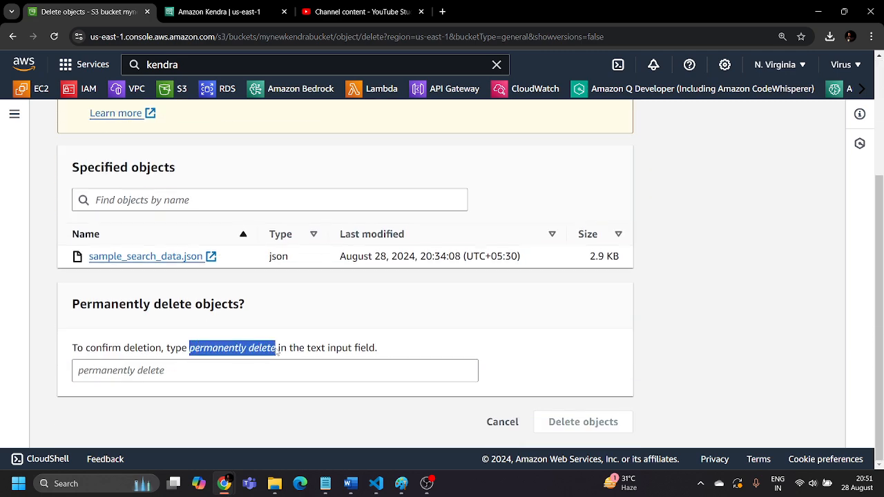
left_click(255, 379)
key("ctrl+v")
left_click(601, 422)
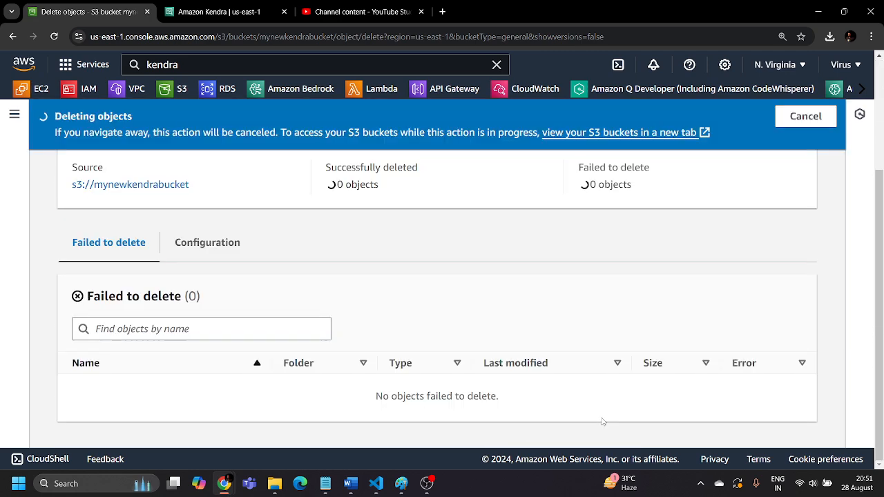
scroll(654, 204, "up", 2)
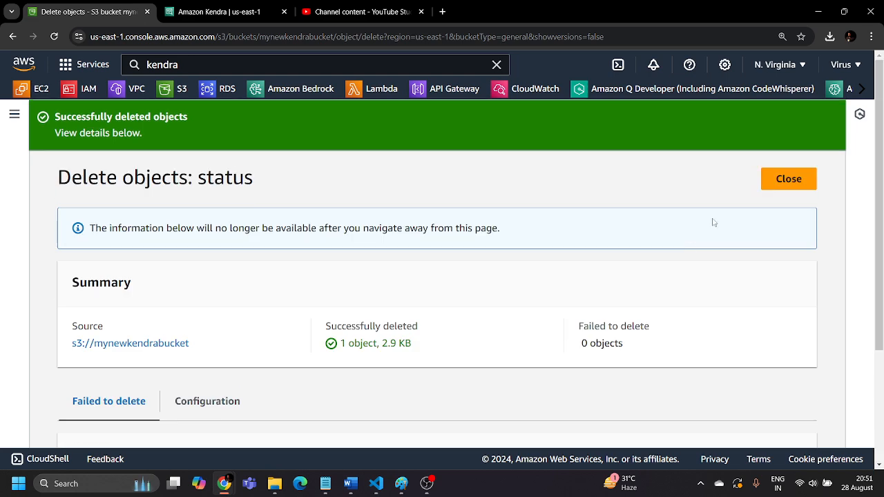
left_click(788, 178)
scroll(228, 317, "down", 1)
scroll(228, 321, "up", 3)
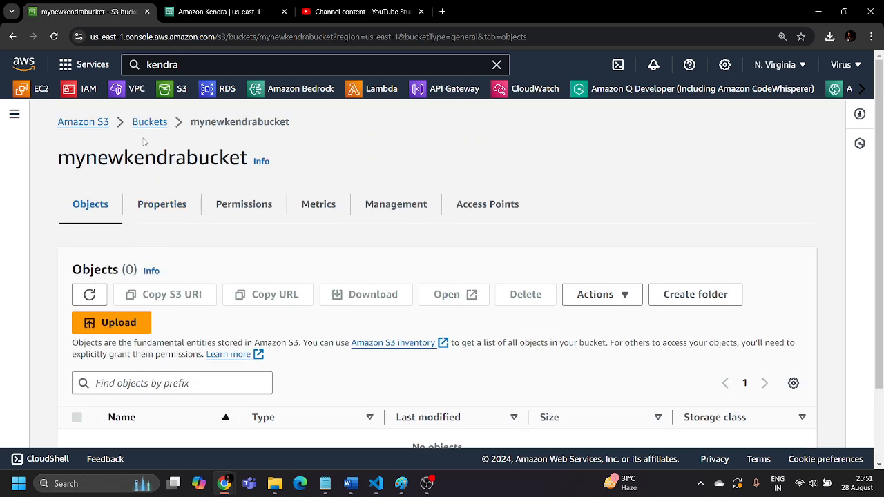
Delete the S3 bucket mynewkendrabucket, entering its name as the deletion confirmation
left_click(148, 121)
scroll(206, 296, "down", 1)
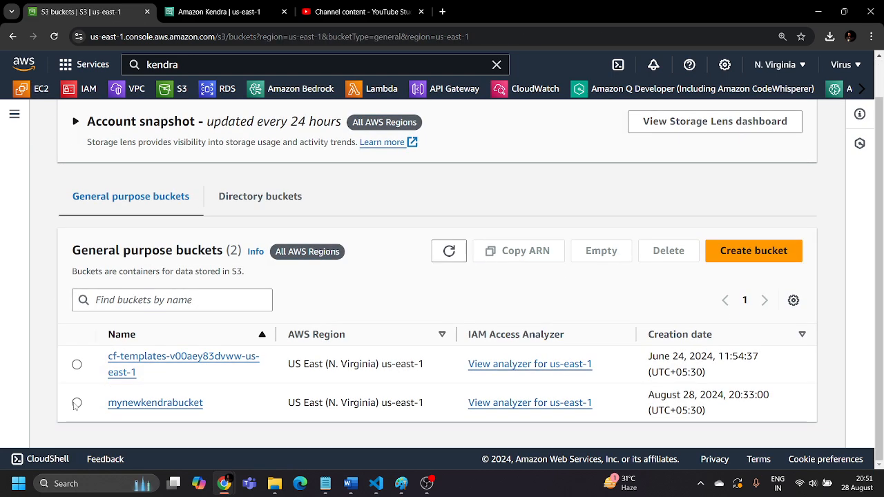
left_click(76, 403)
left_click(658, 254)
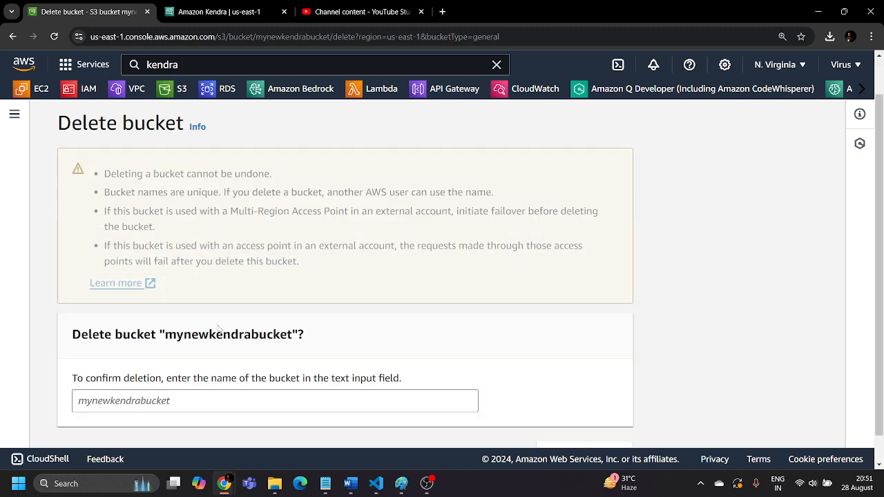
double_click(183, 337)
key("ctrl+c")
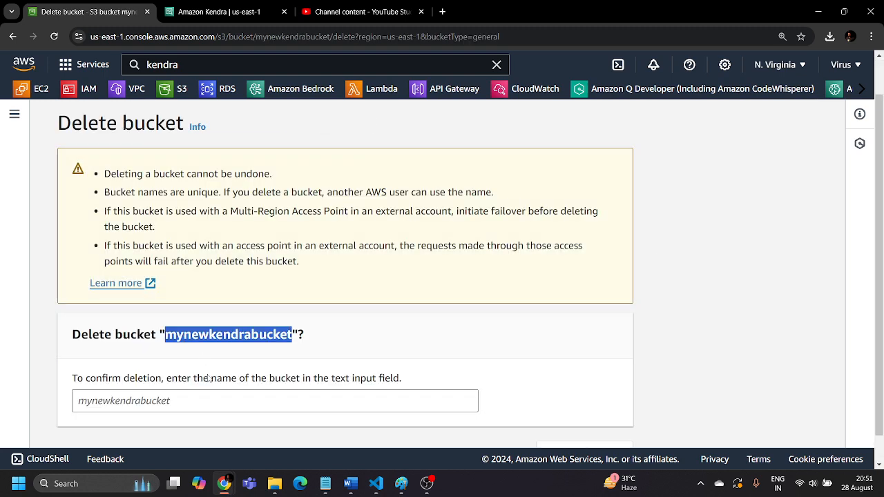
left_click(213, 400)
key("ctrl+v")
scroll(525, 376, "down", 1)
left_click(585, 423)
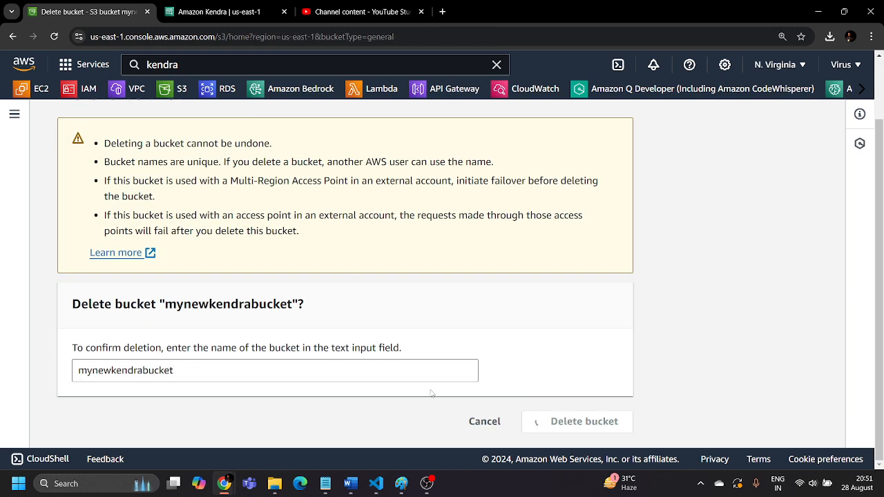
Check the deletion status of my-first-index in the Kendra index list and dismiss the notification
left_click(216, 9)
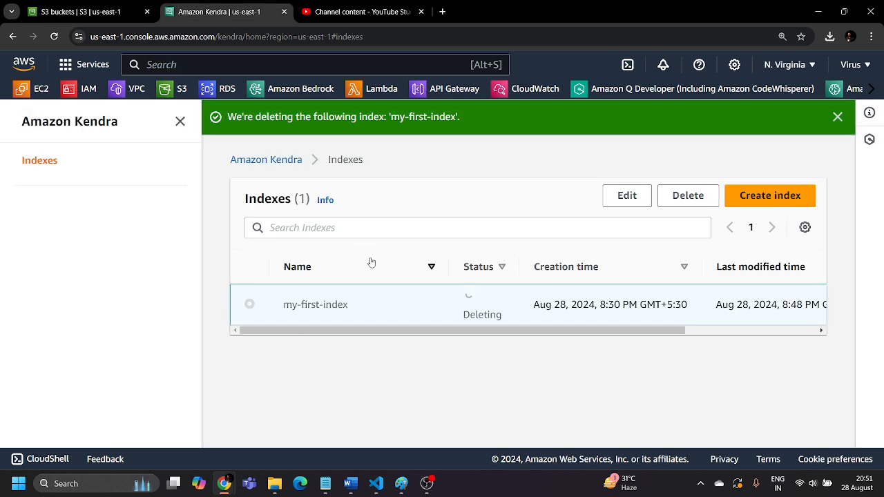
left_click(837, 117)
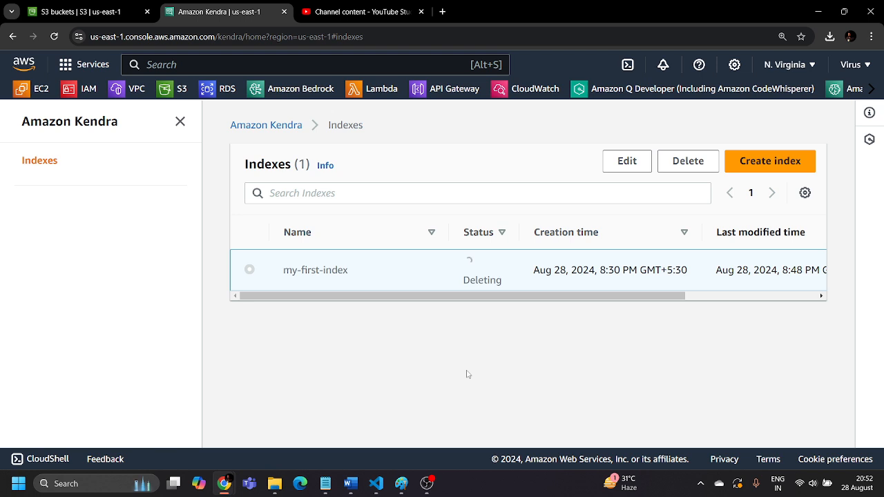
Open LinkedIn in a new browser tab and view the account owner's profile page
left_click(440, 11)
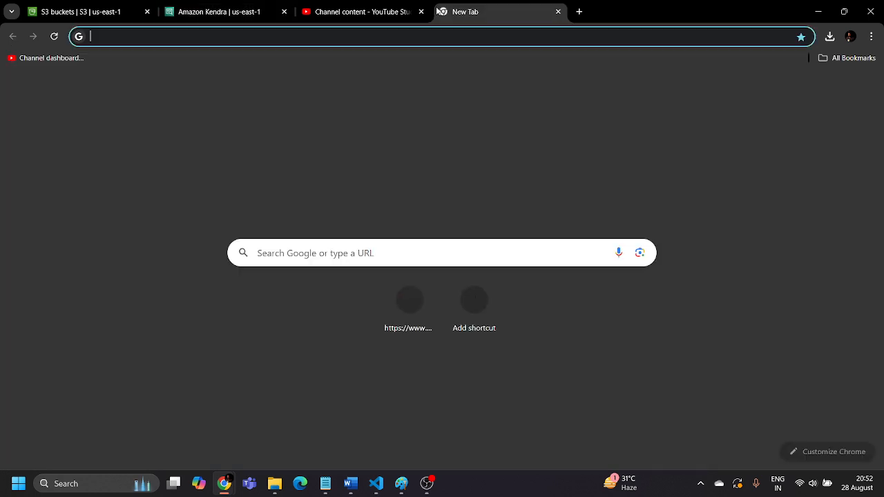
left_click(243, 5)
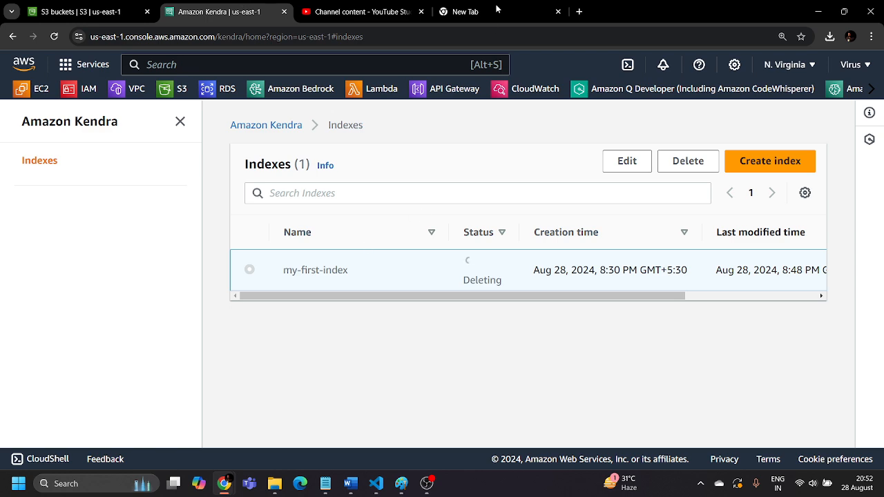
left_click(475, 11)
type("linkedin.com/feed/")
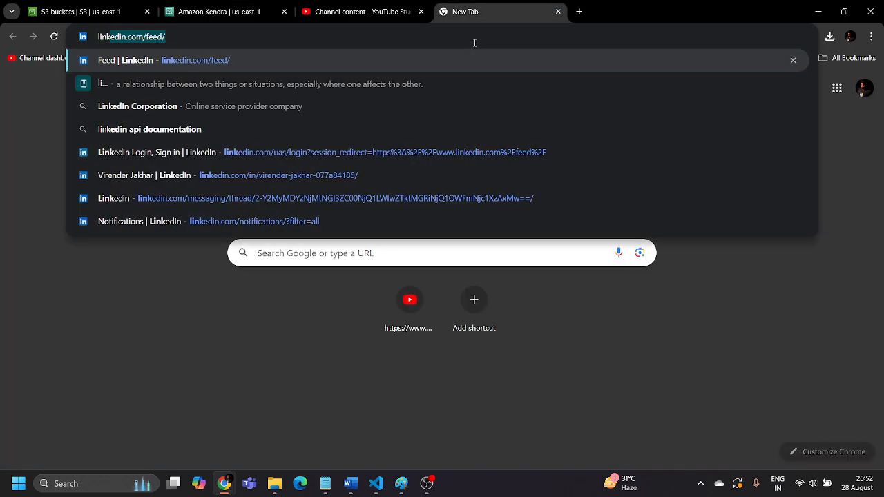
key("Return")
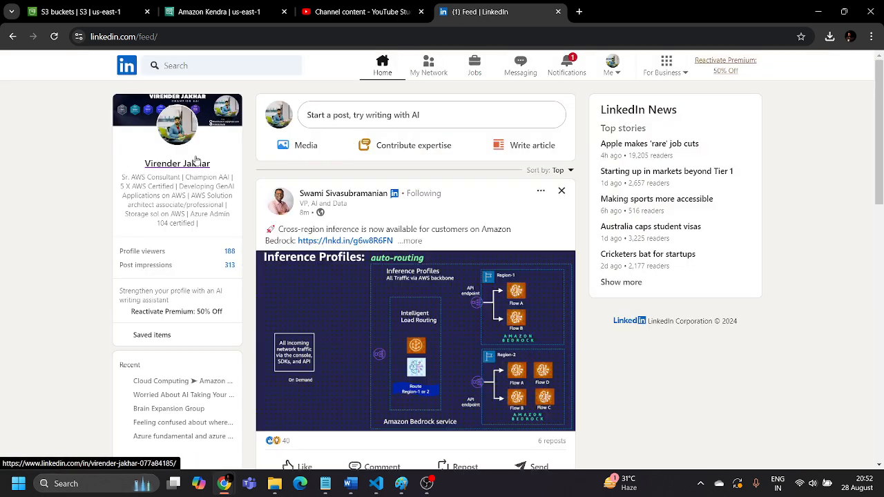
left_click(192, 168)
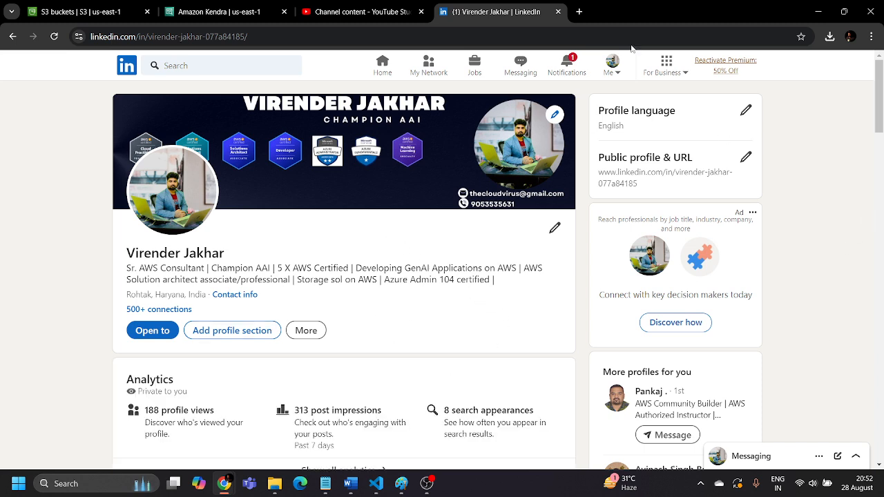
Return to the Kendra index list and check whether my-first-index has been removed
left_click(341, 7)
left_click(252, 7)
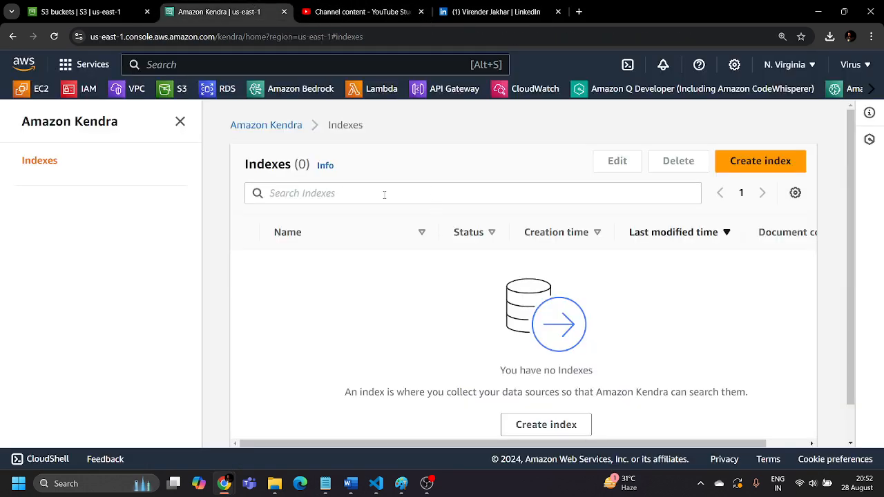
mouse_move(427, 488)
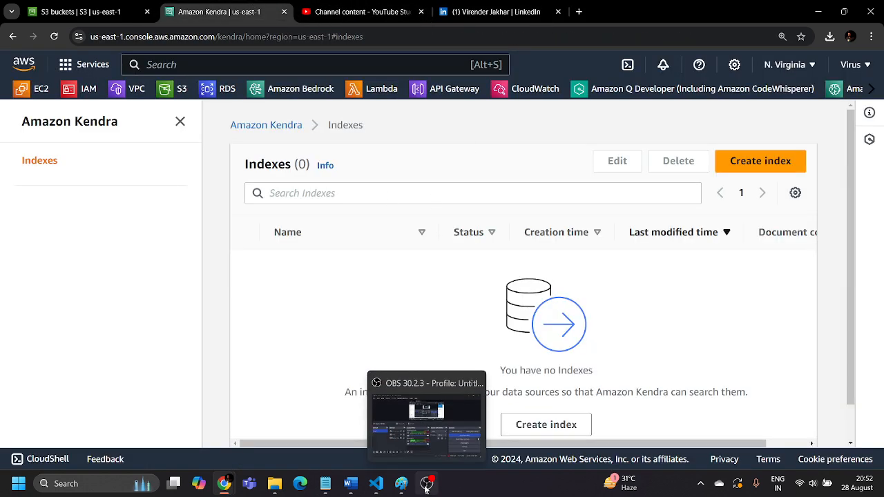